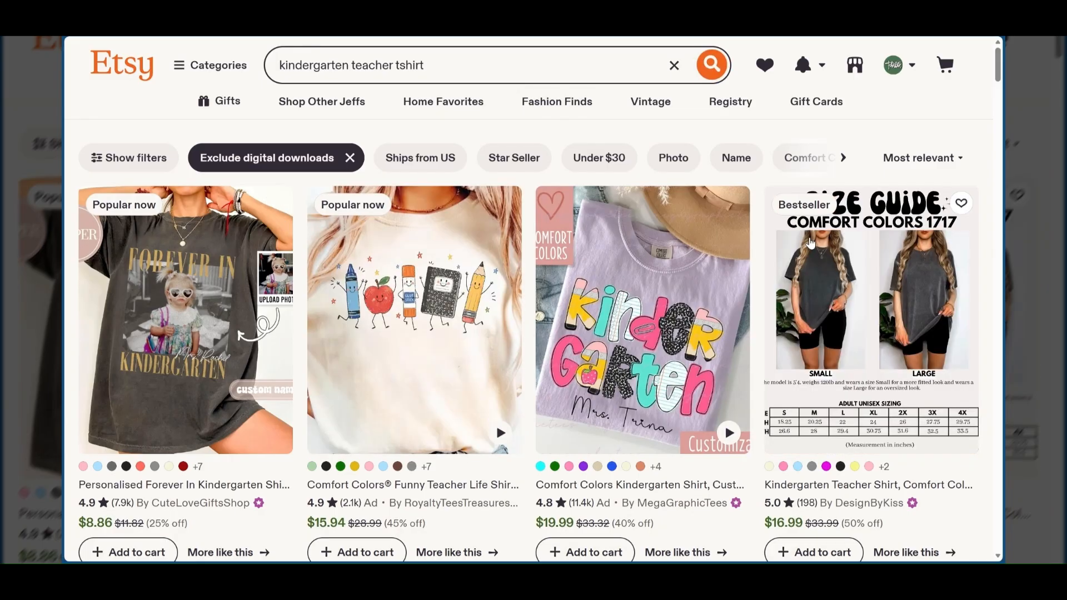
Step: Examine the Etsy search results for kindergarten teacher t-shirts, comparing the lettering styles and personalised designs
scroll(505, 139, "down", 1)
scroll(504, 140, "down", 7)
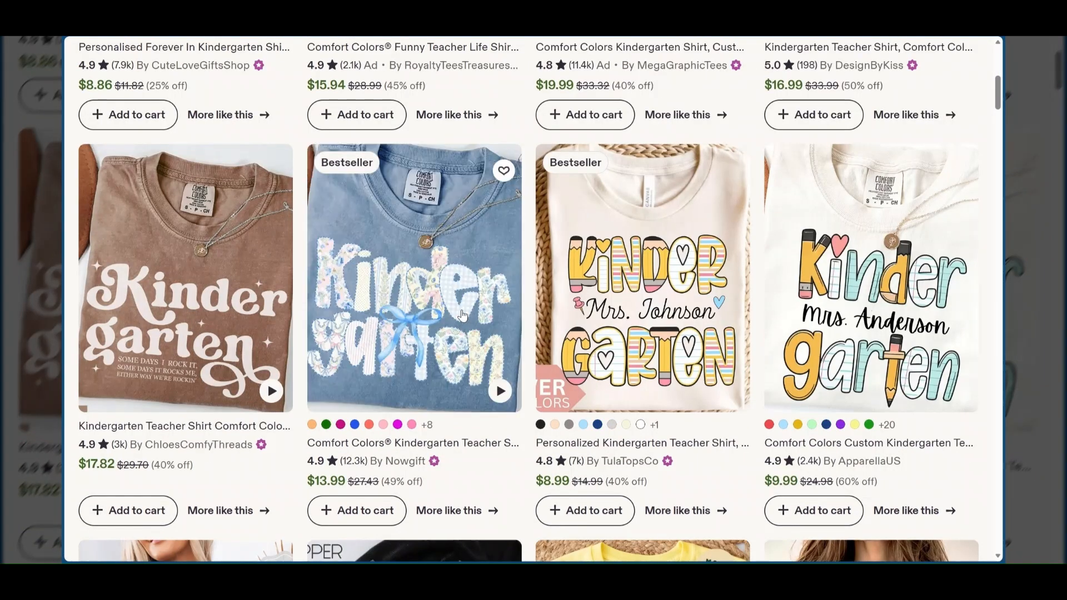
scroll(381, 273, "down", 4)
scroll(381, 273, "up", 3)
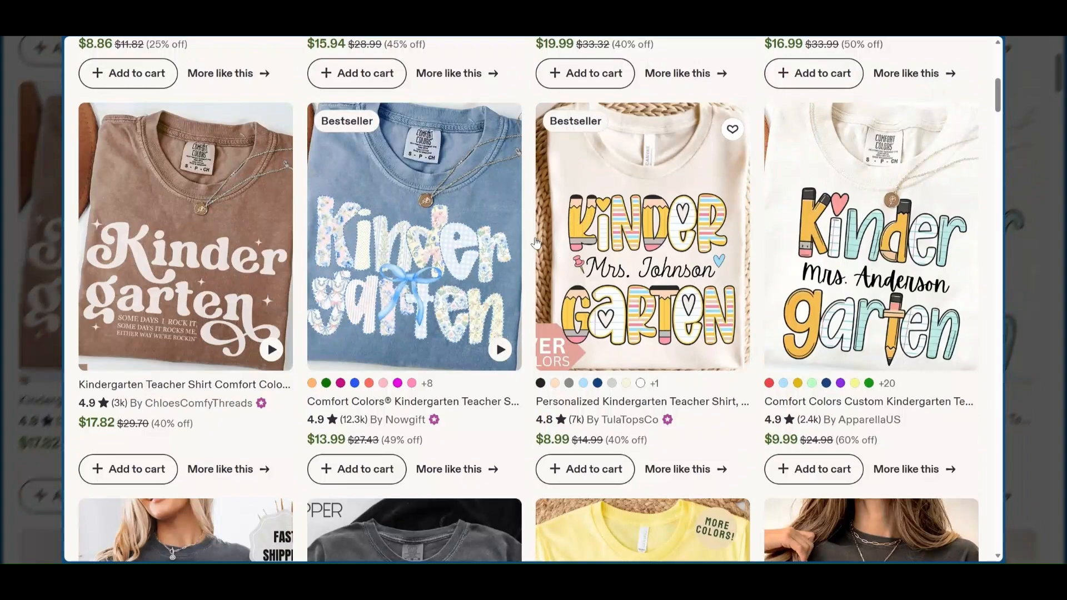
scroll(645, 430, "down", 1)
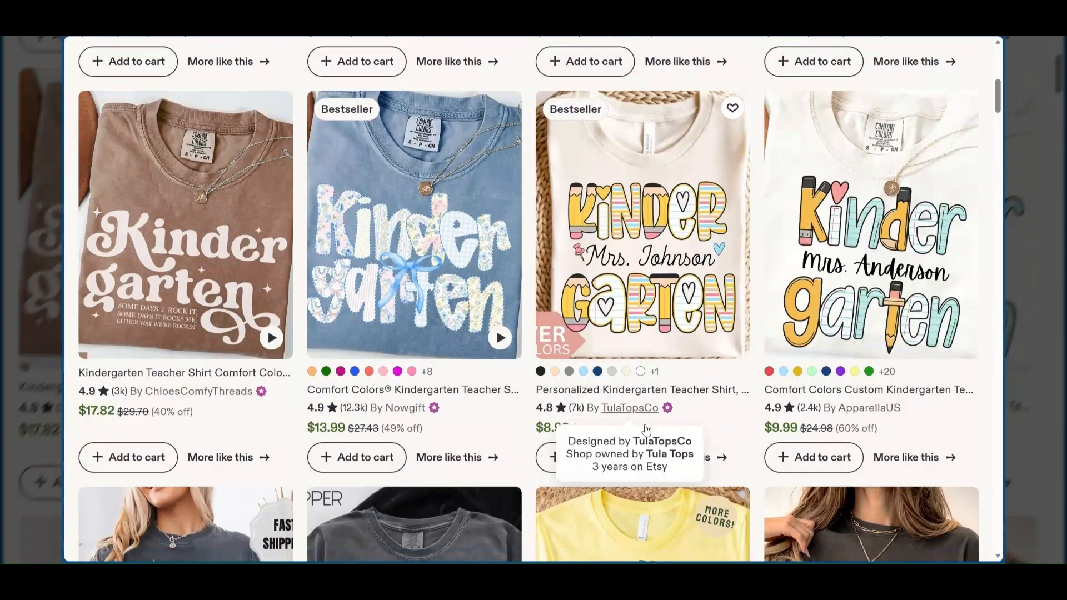
scroll(646, 430, "down", 5)
scroll(646, 429, "down", 5)
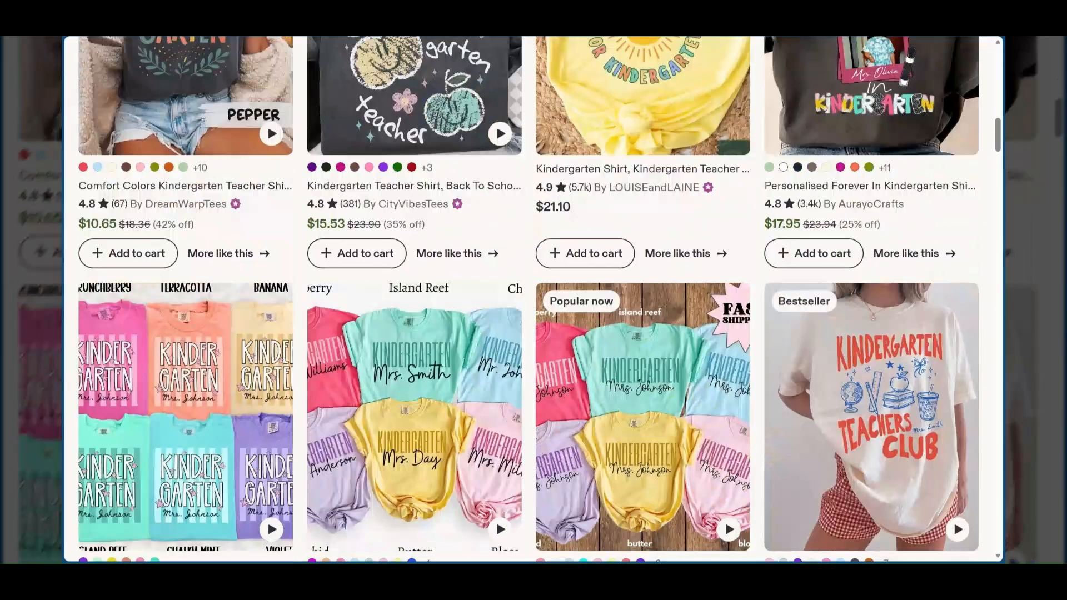
scroll(496, 519, "up", 10)
scroll(849, 319, "down", 2)
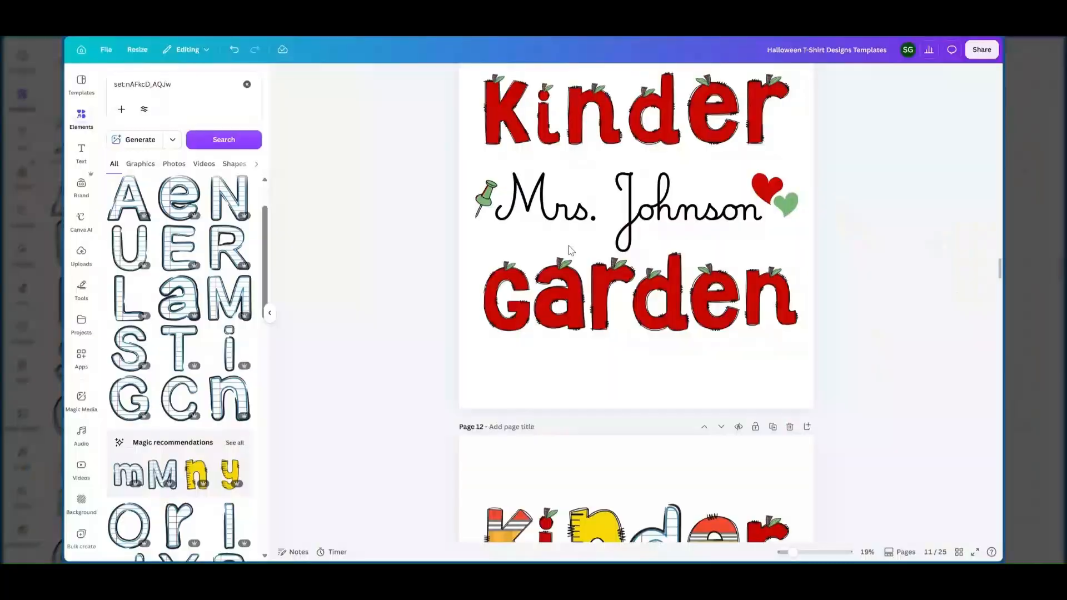
Step: Switch to Canva and examine the Kinder Garden designs on pages 11 and 12, including the individual apple letters
scroll(570, 250, "up", 2)
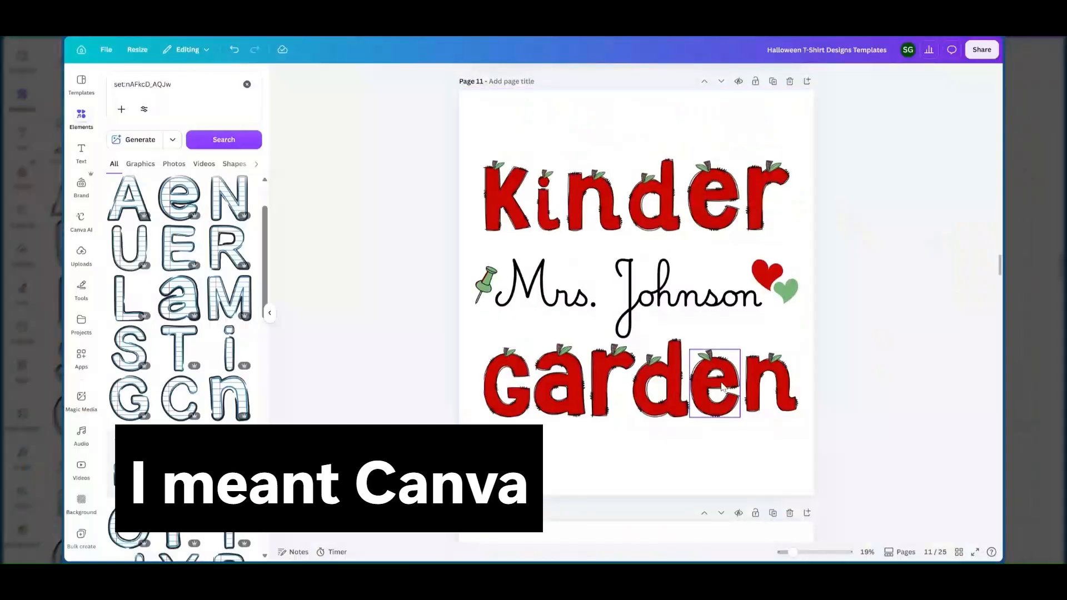
scroll(679, 285, "down", 10)
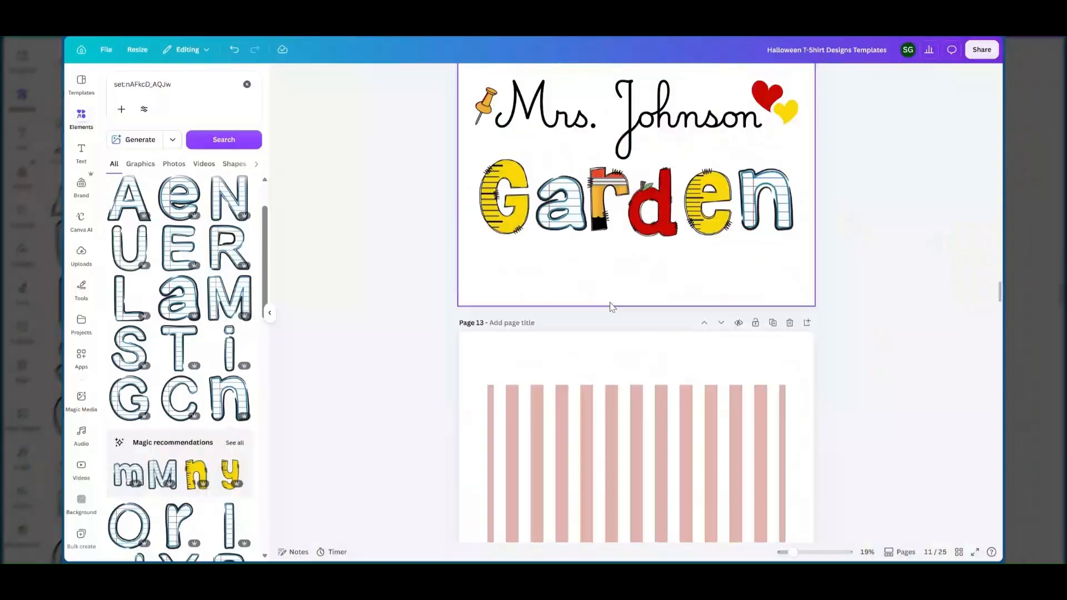
scroll(707, 175, "up", 5)
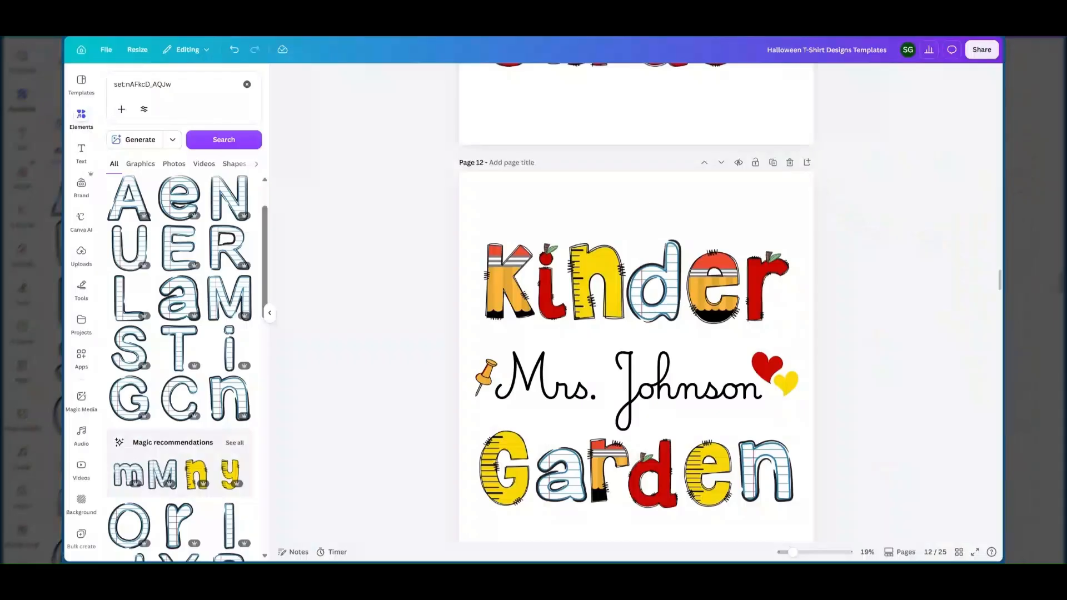
scroll(623, 307, "up", 5)
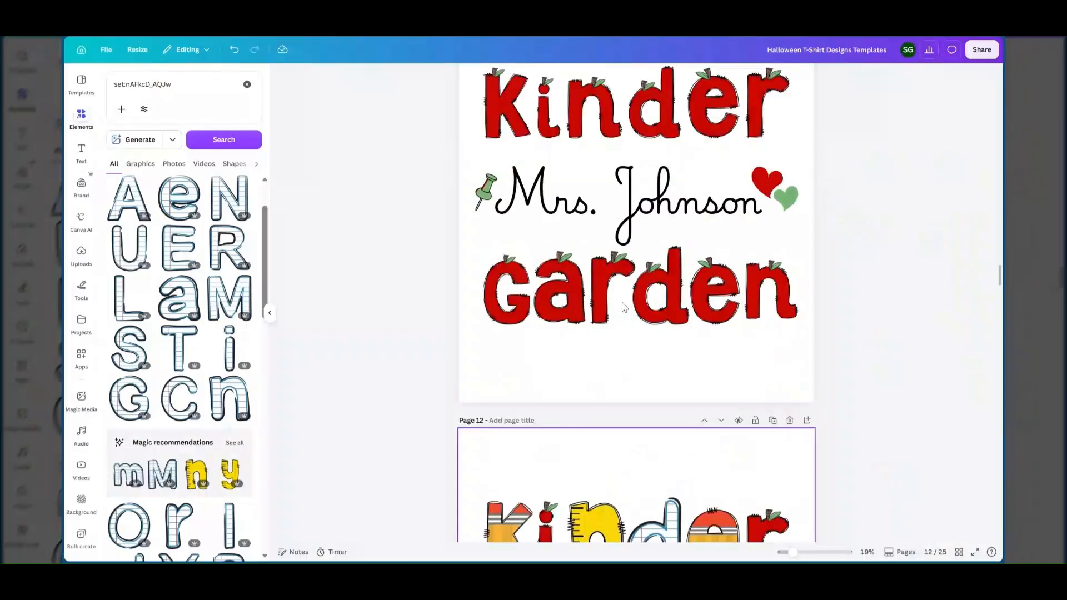
scroll(624, 306, "up", 2)
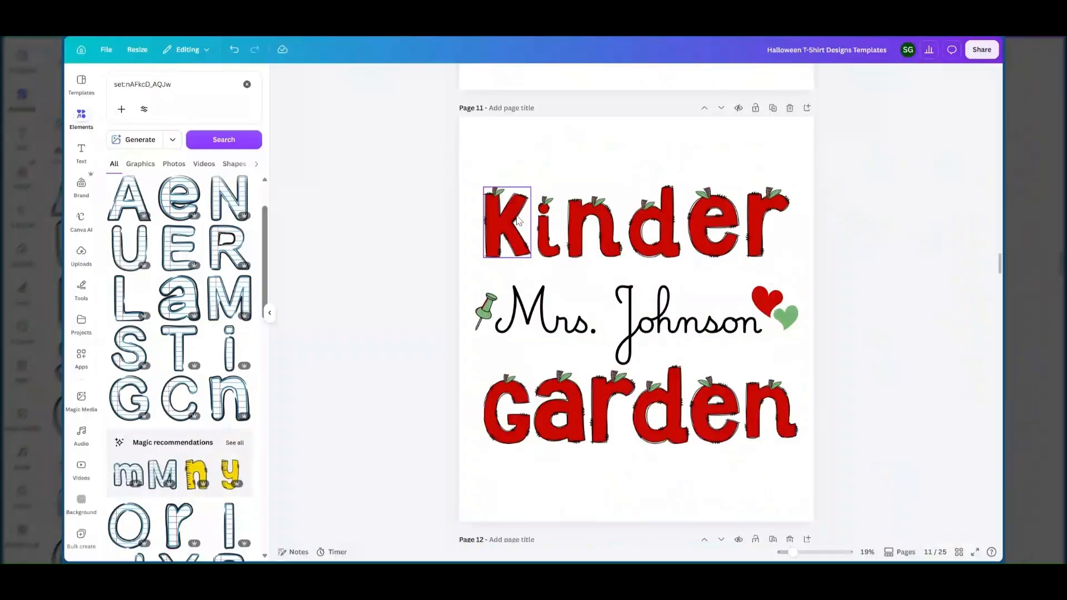
left_click(522, 233)
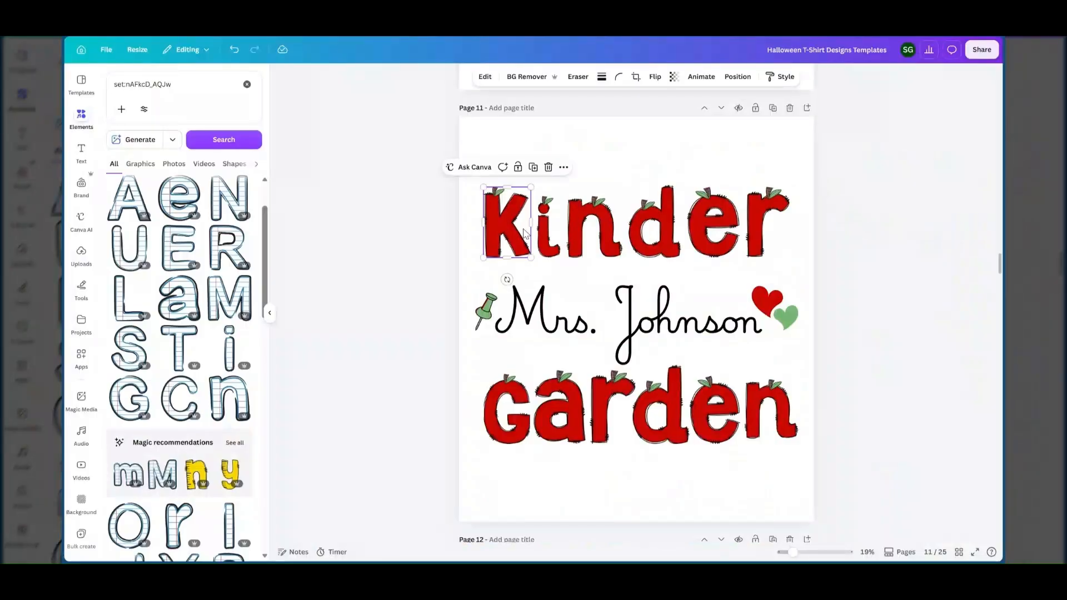
left_click(548, 236)
left_click(582, 238)
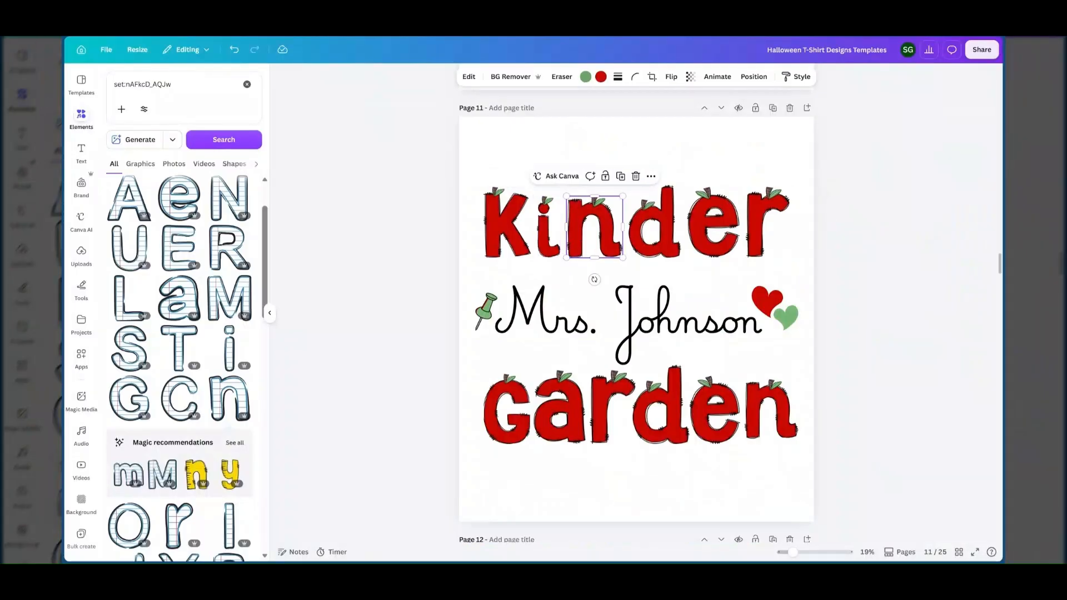
Step: Search the elements for "teacher font" and show all the graphics results
left_click(248, 85)
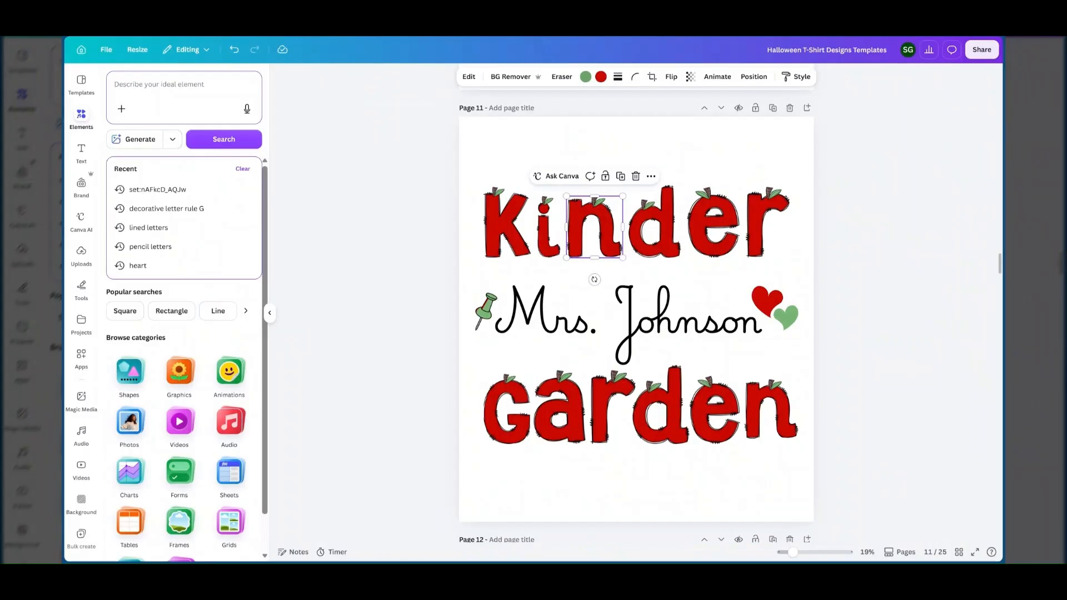
type("teacher")
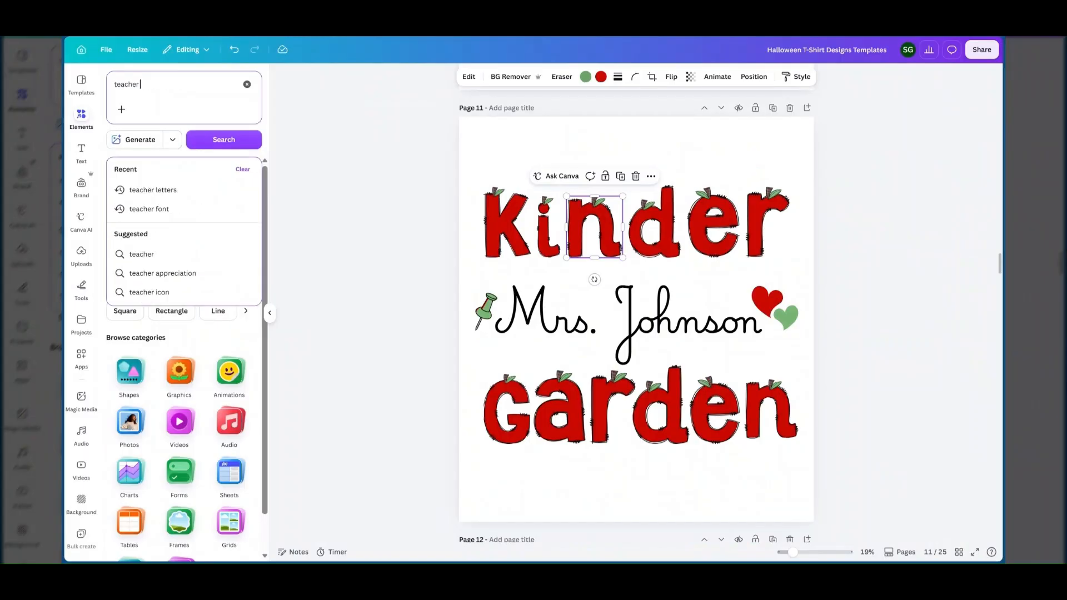
type(" font")
key("Return")
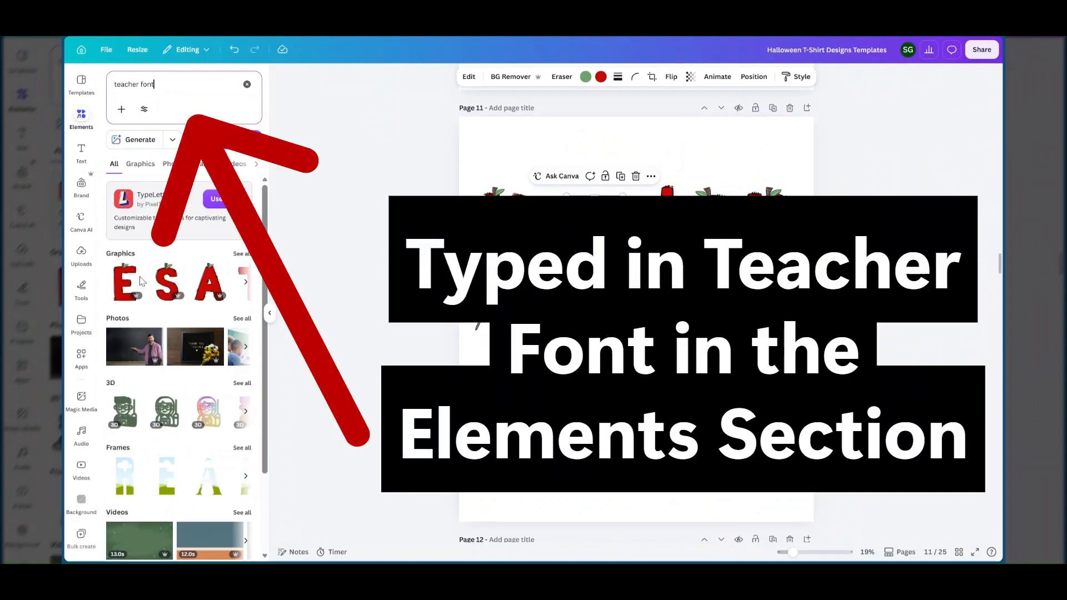
left_click(238, 255)
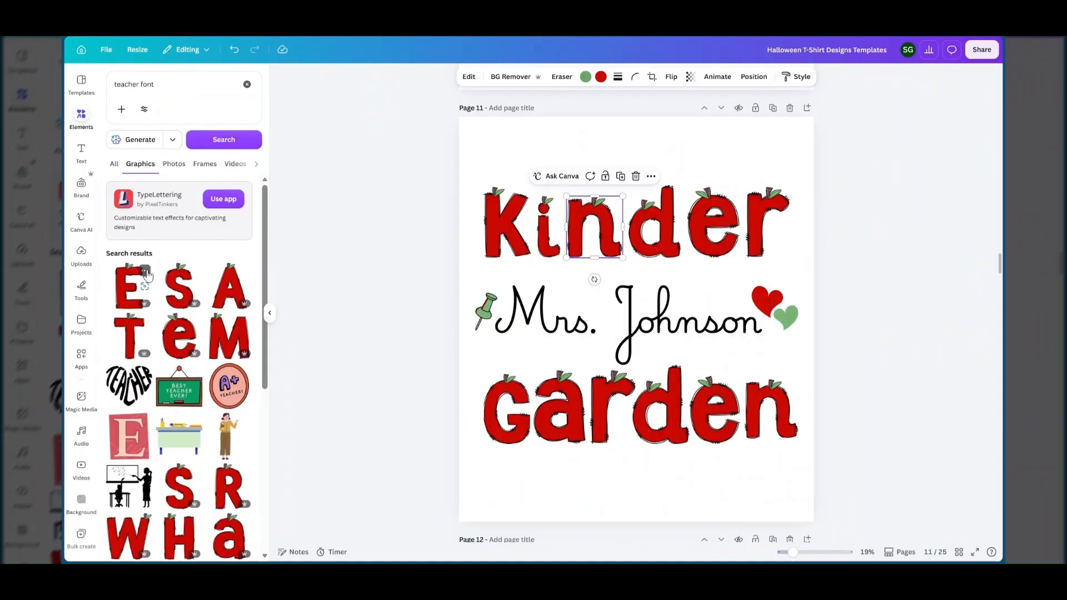
Step: Open the full collection that the red apple letter E belongs to and look through its characters
left_click(146, 272)
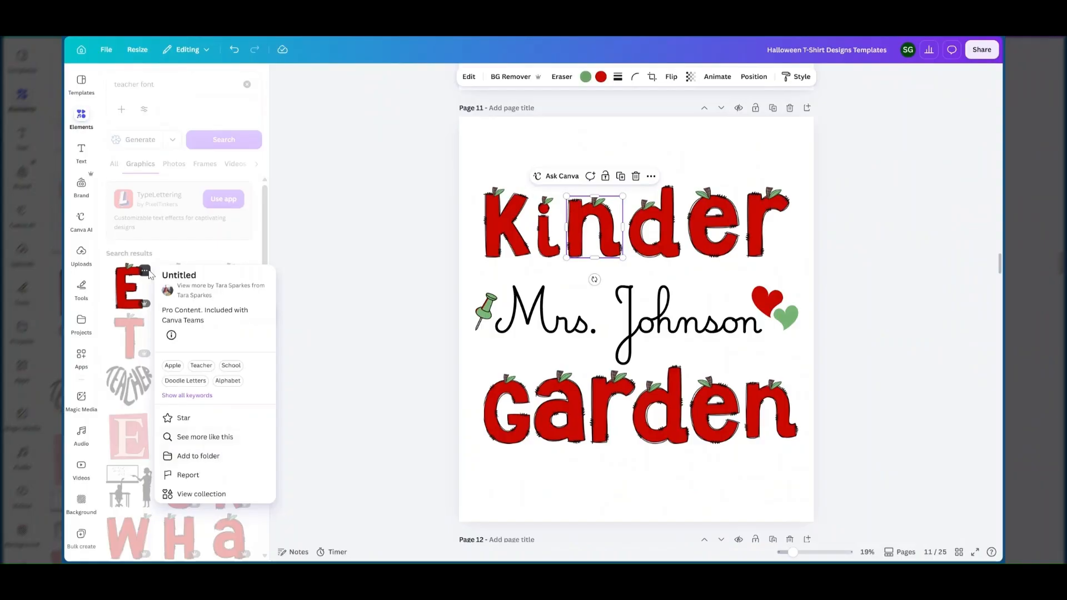
left_click(206, 497)
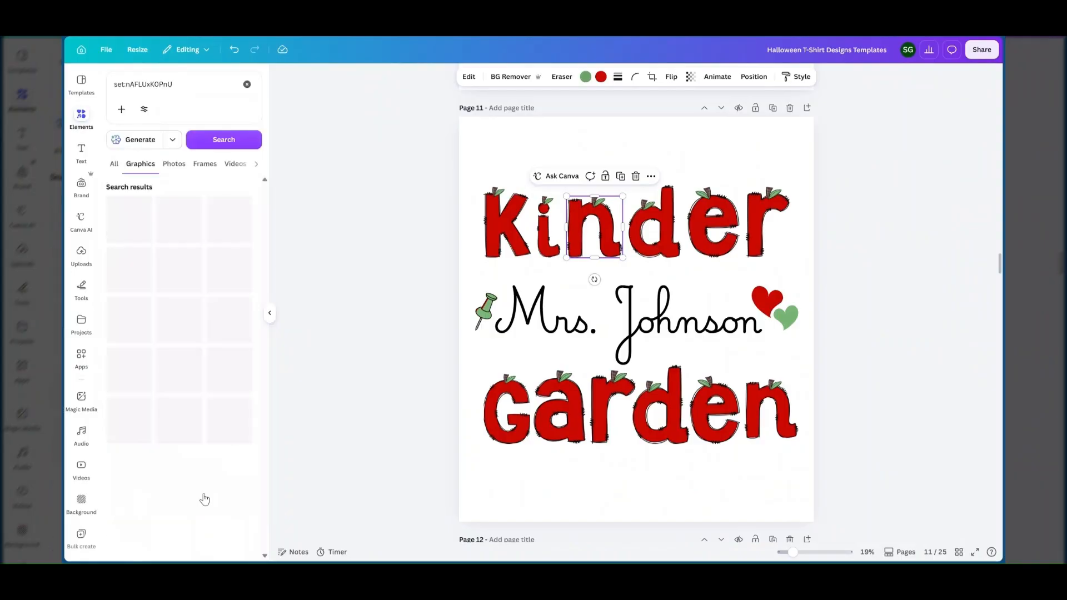
scroll(179, 382, "down", 5)
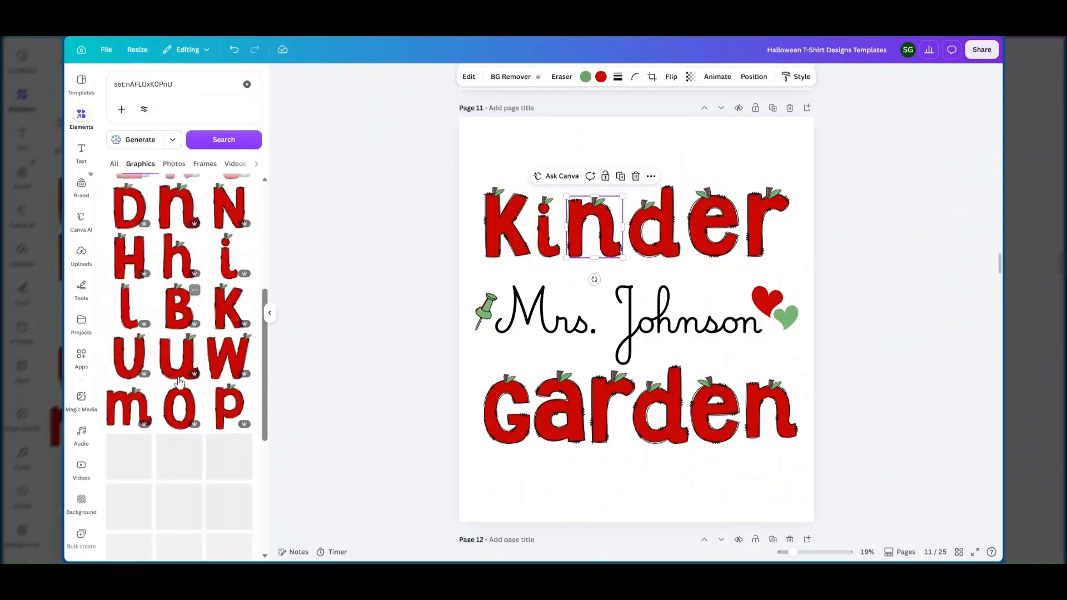
scroll(179, 382, "down", 2)
scroll(174, 264, "up", 7)
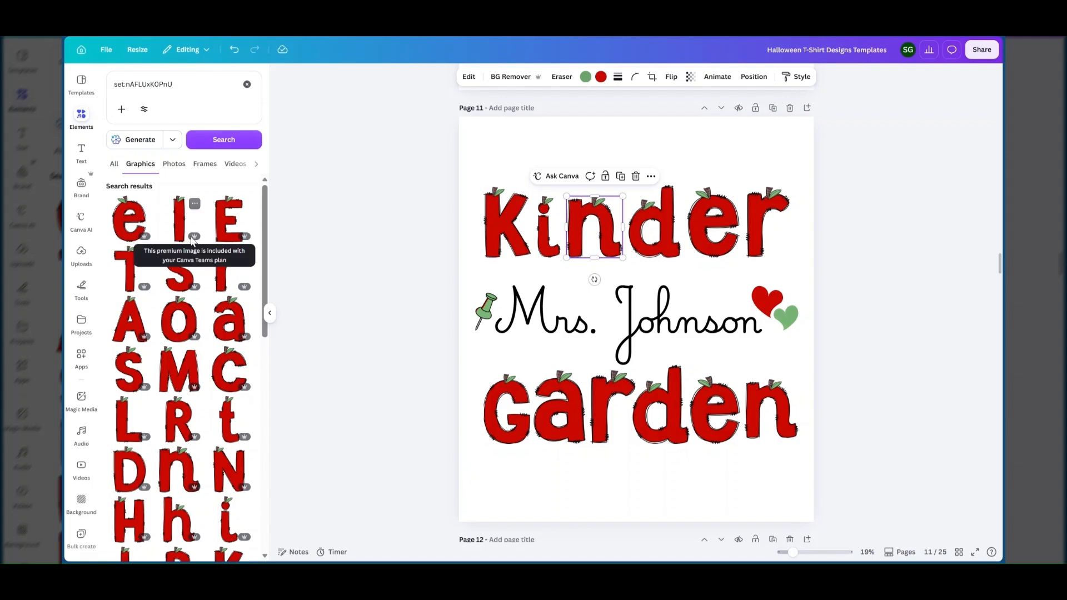
Step: Add a blank page after page 11 and place the red apple letter K near that page's upper-left corner
left_click(807, 108)
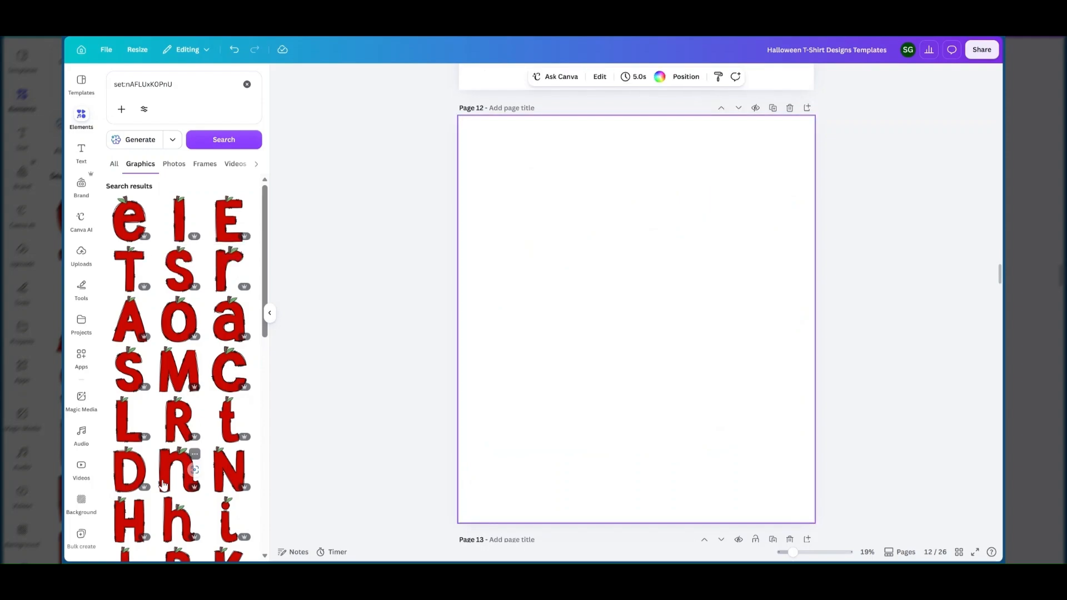
scroll(222, 412, "down", 5)
scroll(222, 410, "down", 4)
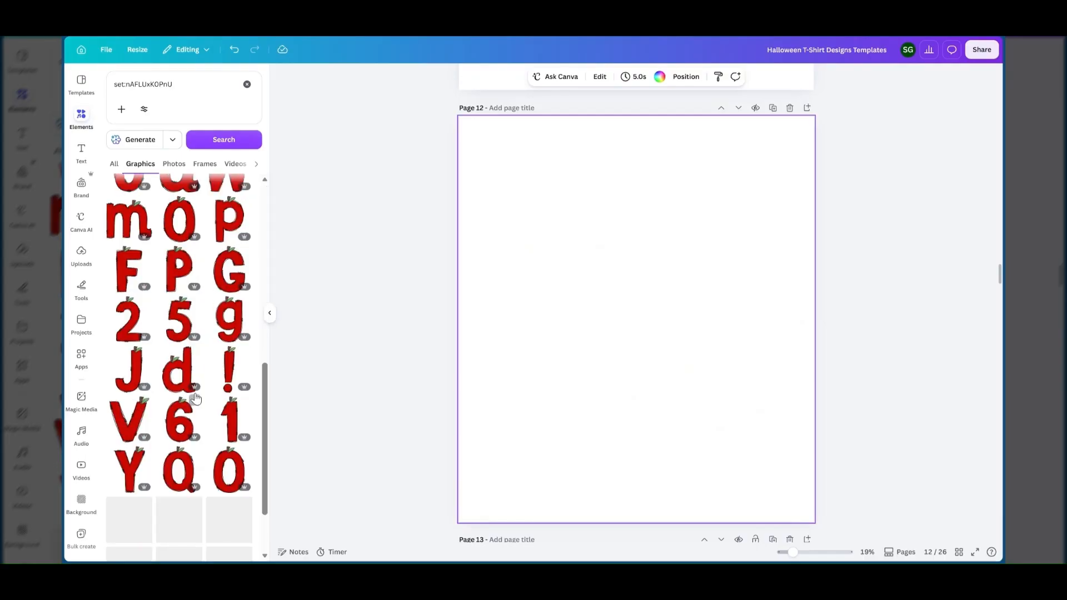
scroll(138, 482, "down", 2)
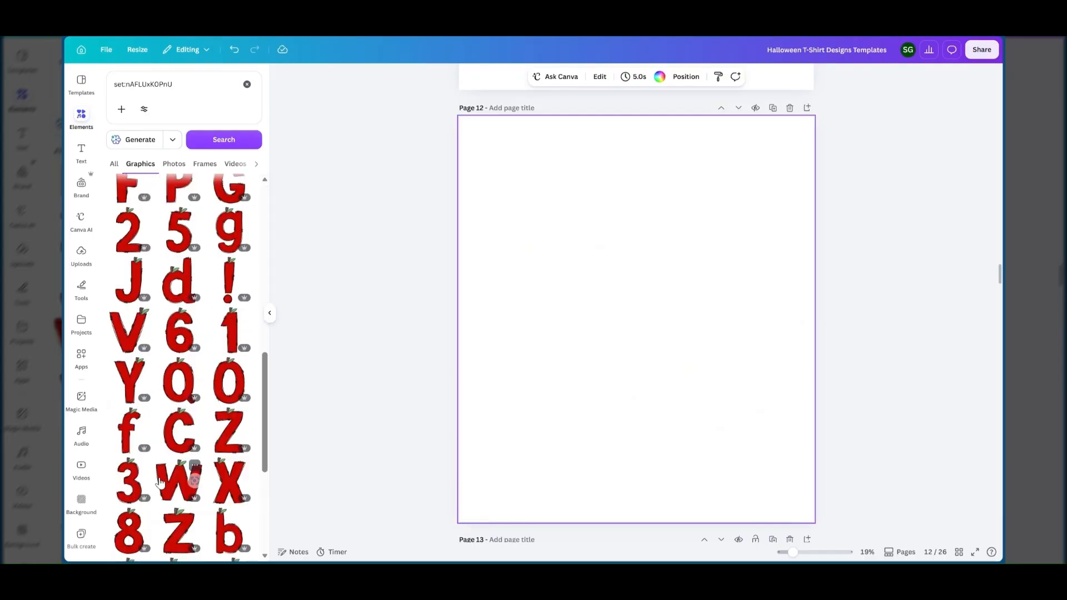
scroll(160, 482, "down", 5)
scroll(166, 434, "down", 5)
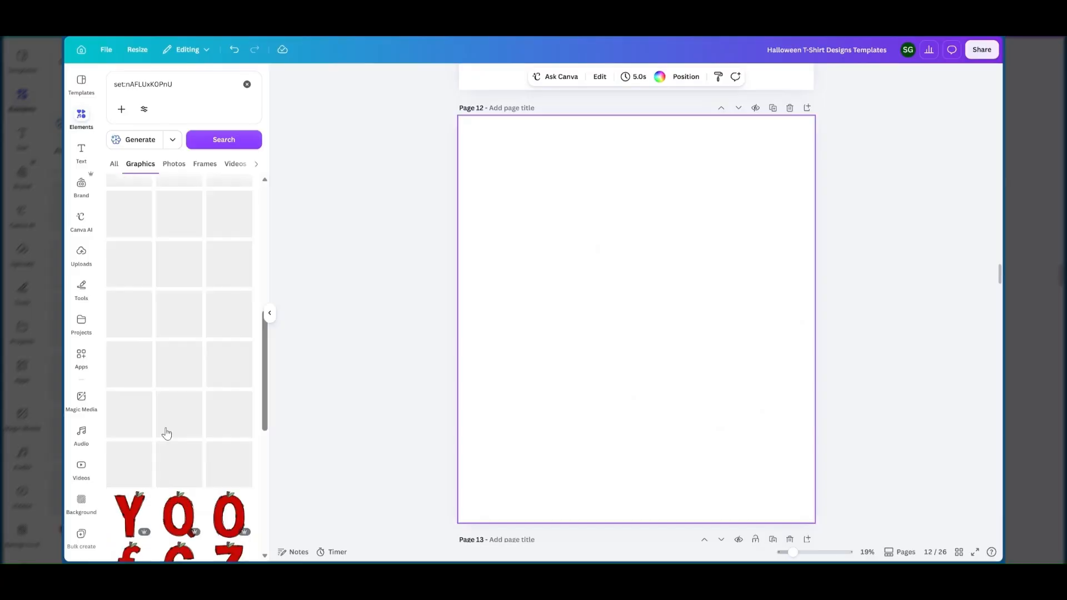
scroll(166, 433, "up", 3)
scroll(167, 434, "up", 1)
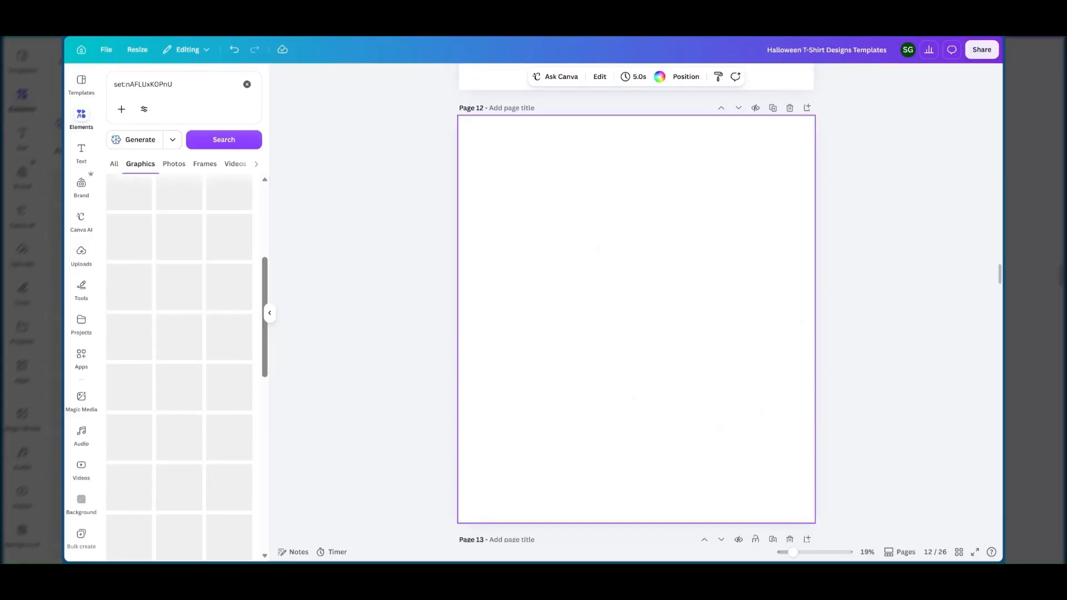
scroll(229, 323, "up", 4)
scroll(229, 322, "down", 2)
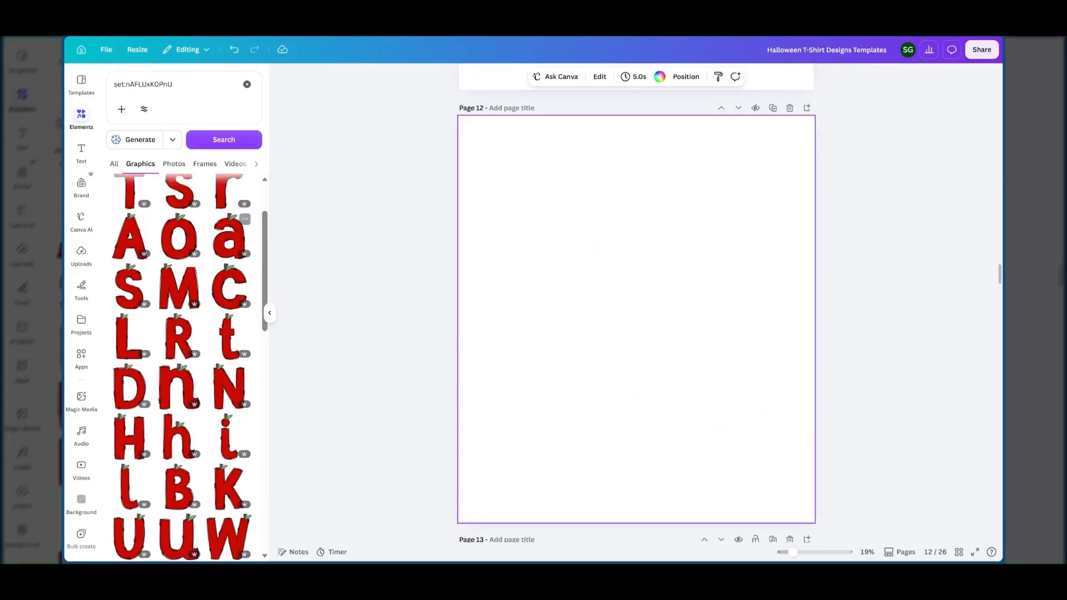
scroll(229, 278, "down", 3)
scroll(176, 420, "down", 1)
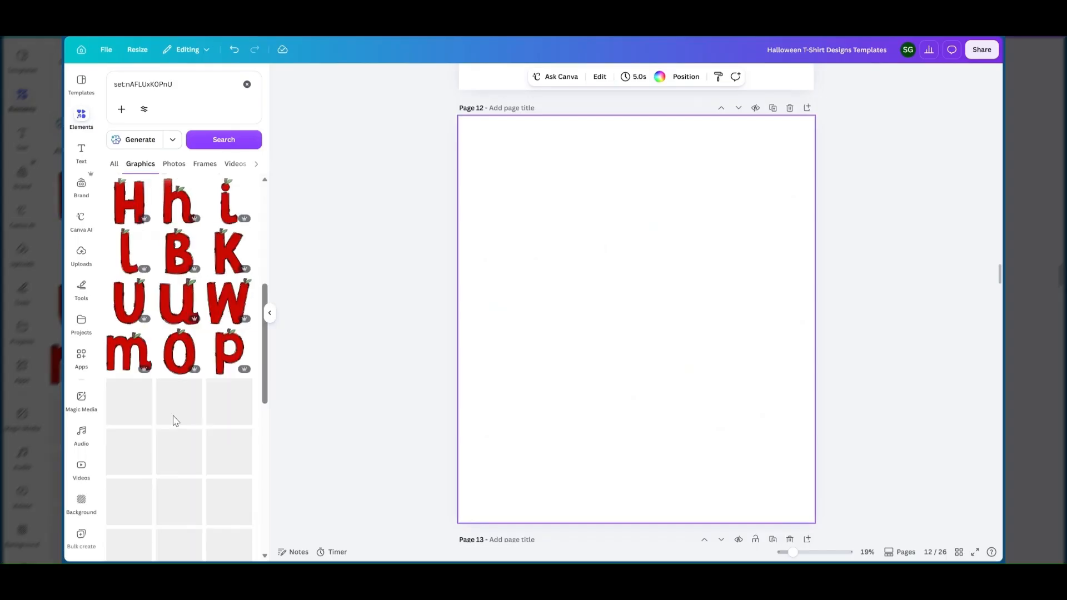
scroll(193, 343, "up", 3)
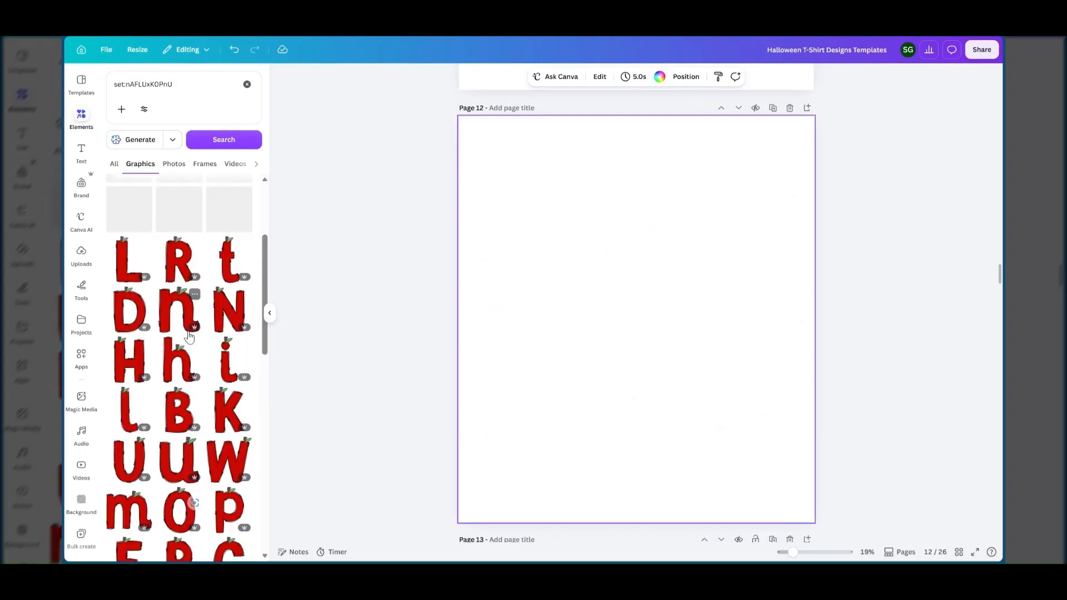
left_click(225, 421)
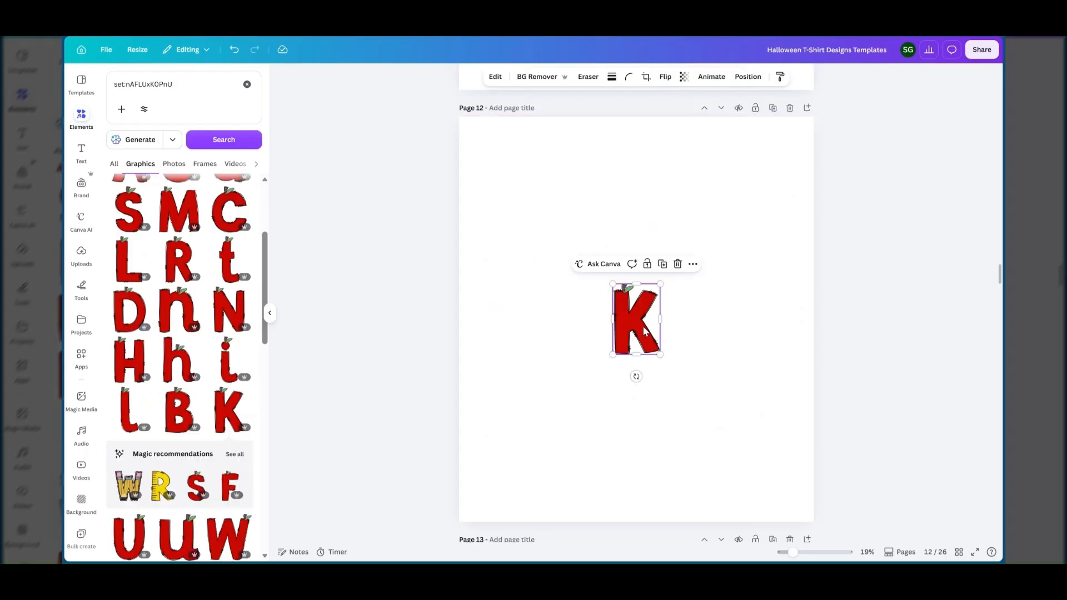
left_click_drag(645, 332, 534, 219)
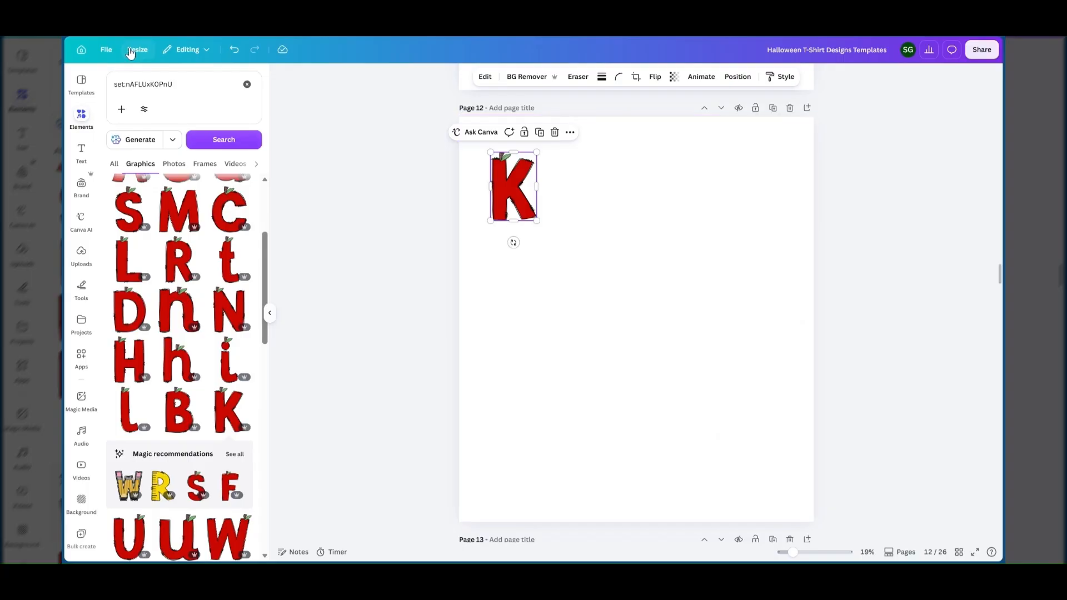
Step: Check the pixel dimensions of the current t-shirt design in its file details
left_click(107, 51)
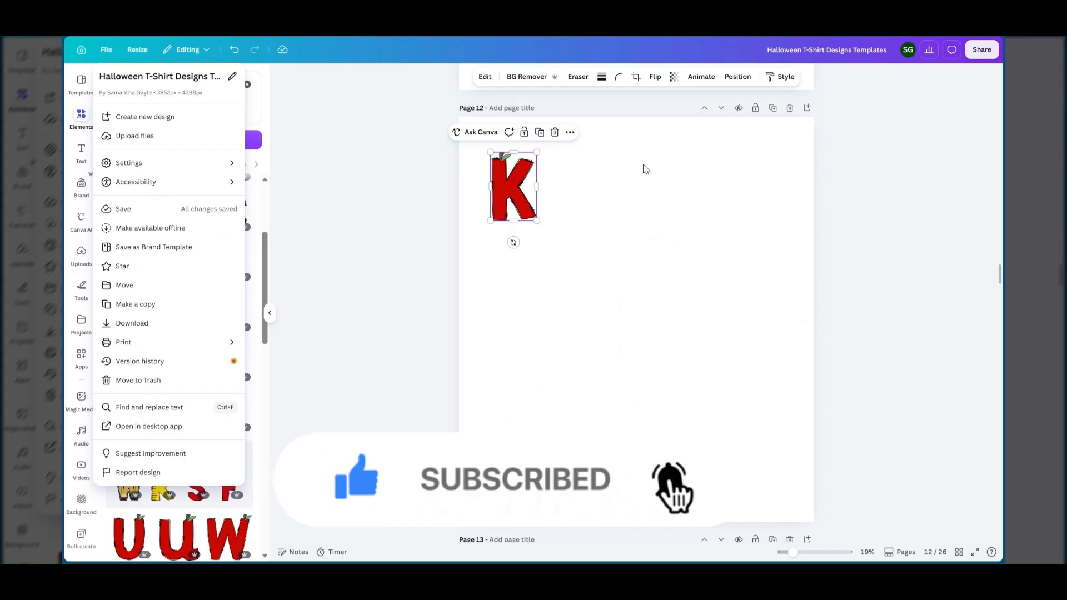
left_click(584, 182)
left_click(585, 182)
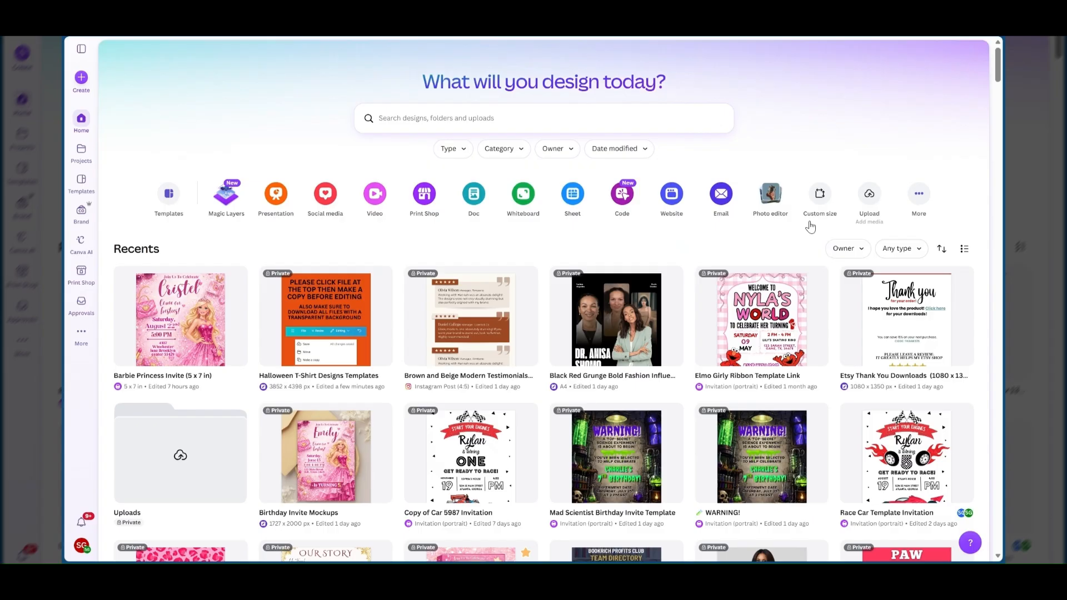
Step: View the custom size settings for a new design on the Canva home page and return to the letter K on page 12
left_click(821, 196)
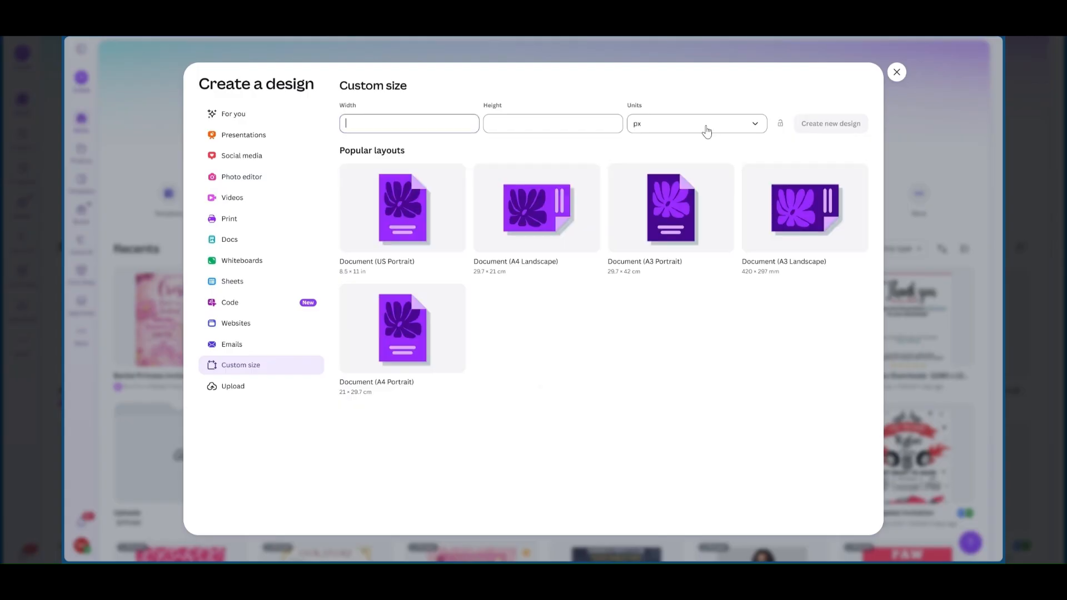
left_click(896, 73)
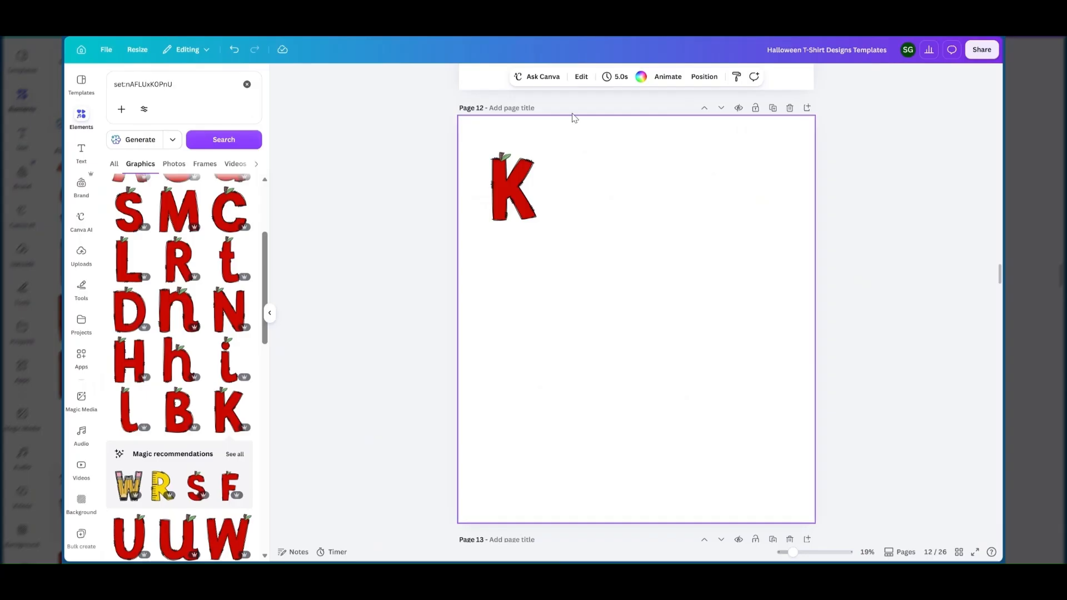
left_click(504, 196)
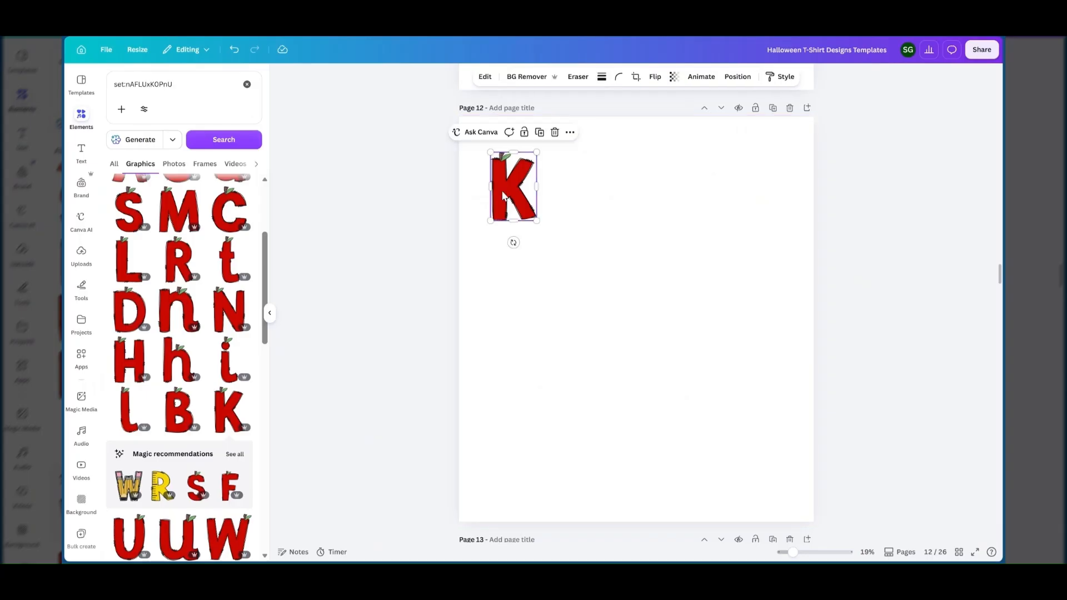
Step: Add the red apple letter i from the collection and place it directly beside the K on page 12
left_click(229, 345)
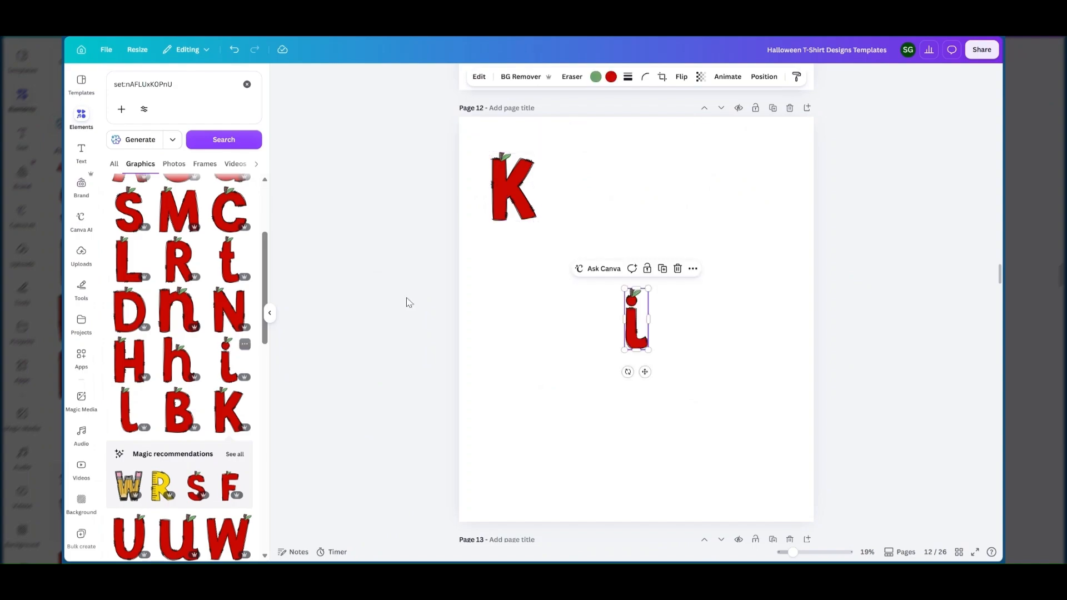
left_click_drag(632, 321, 550, 193)
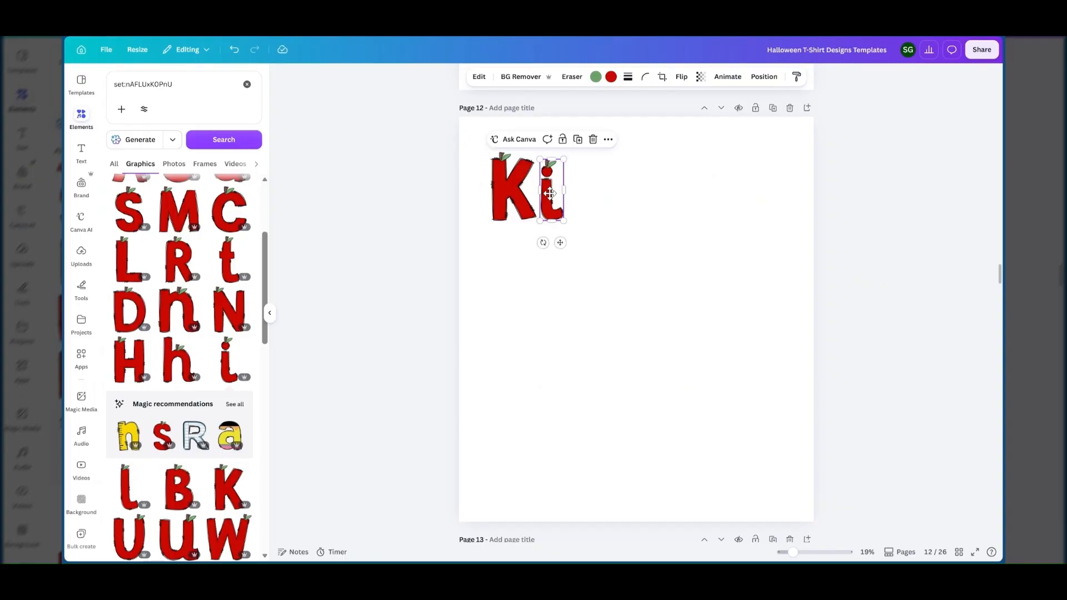
left_click(593, 207)
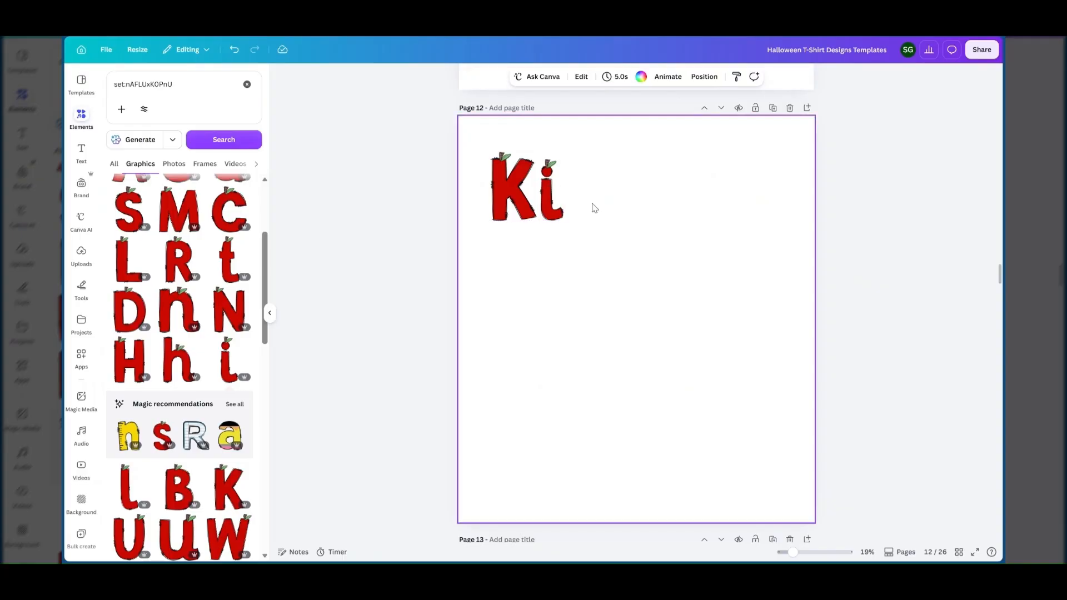
left_click(557, 208)
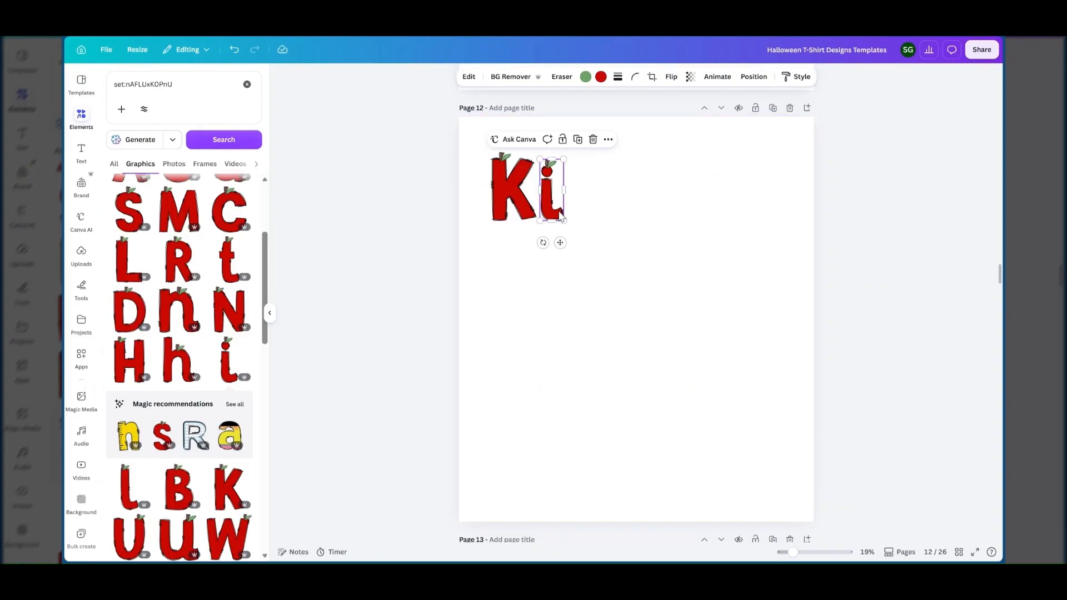
left_click_drag(563, 220, 565, 216)
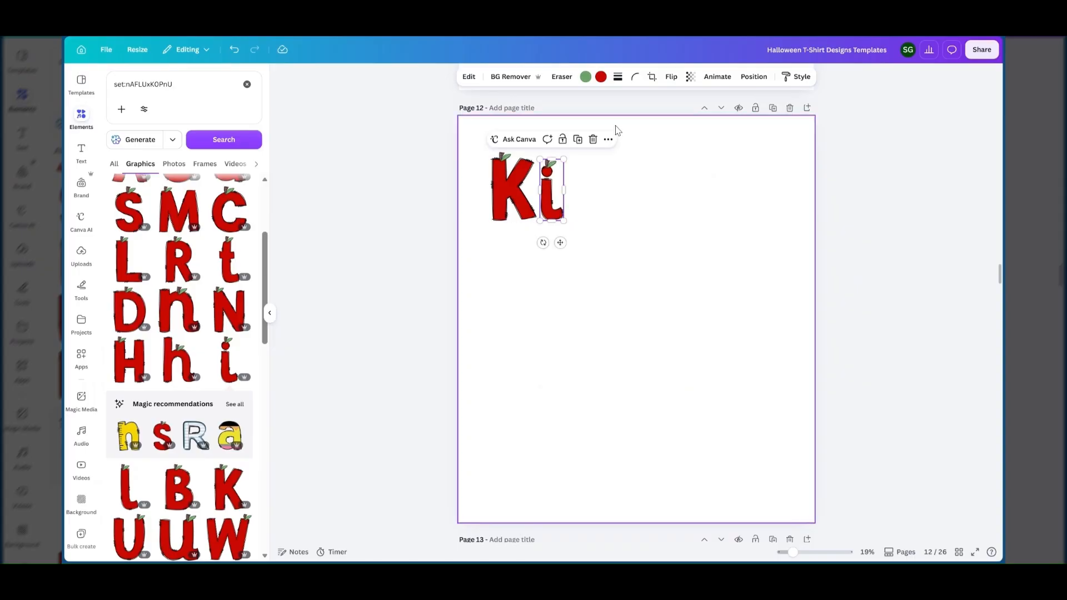
Step: Place the red apple letter n after the i on page 12 and compare the lettering with the Kinder line on page 11
left_click(175, 317)
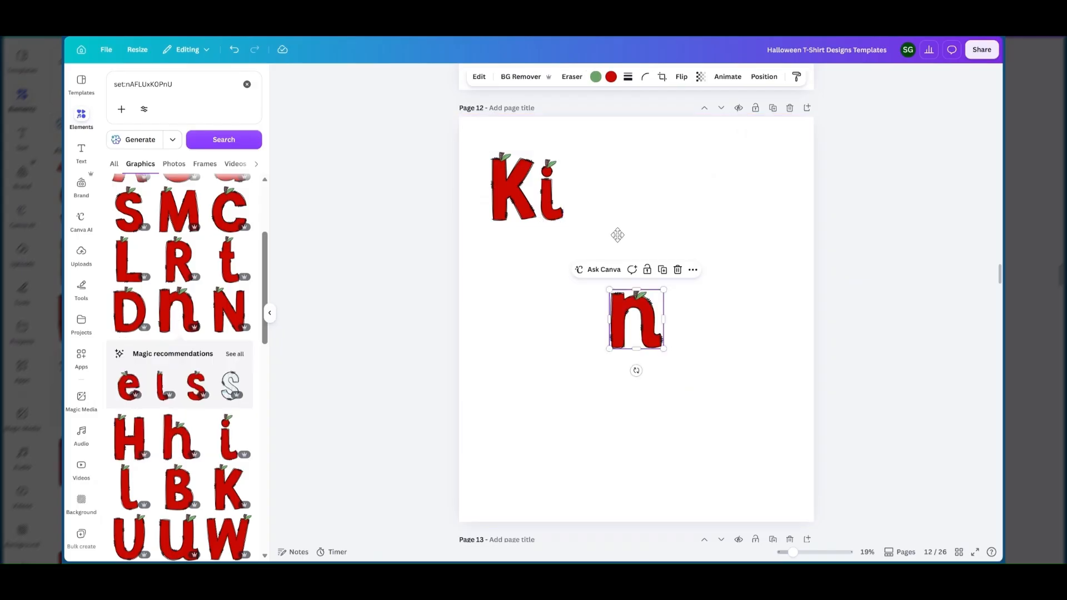
left_click_drag(637, 325, 593, 197)
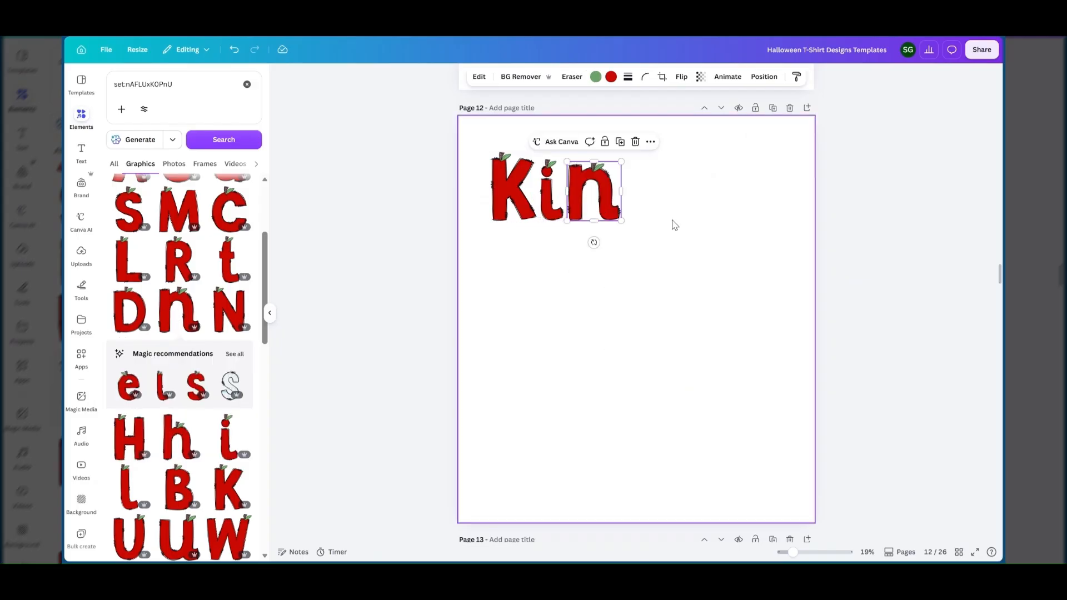
left_click(674, 224)
scroll(674, 225, "up", 2)
scroll(674, 224, "up", 4)
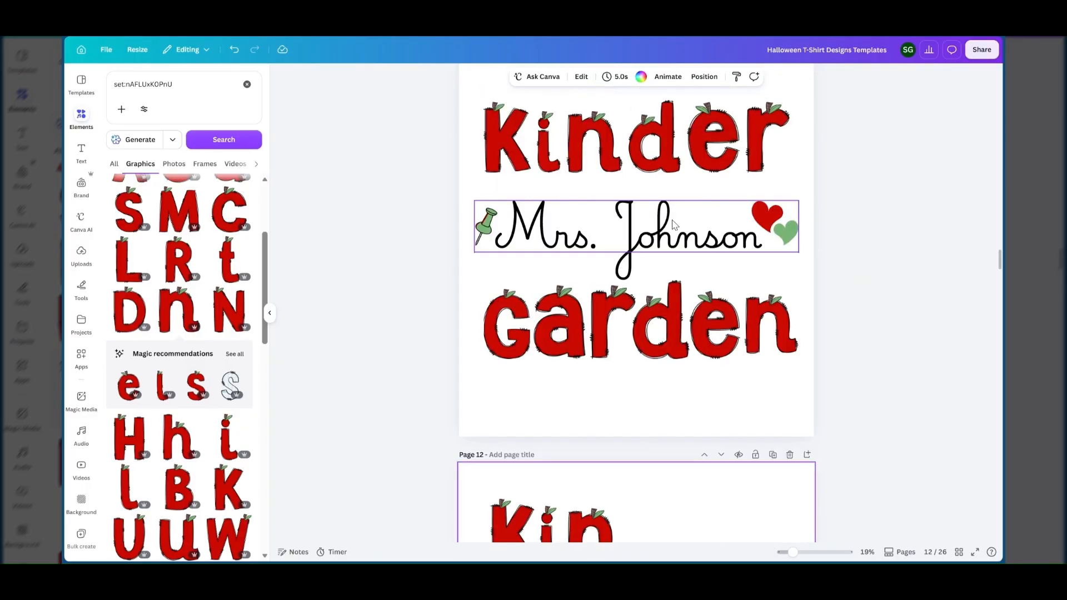
scroll(613, 285, "down", 4)
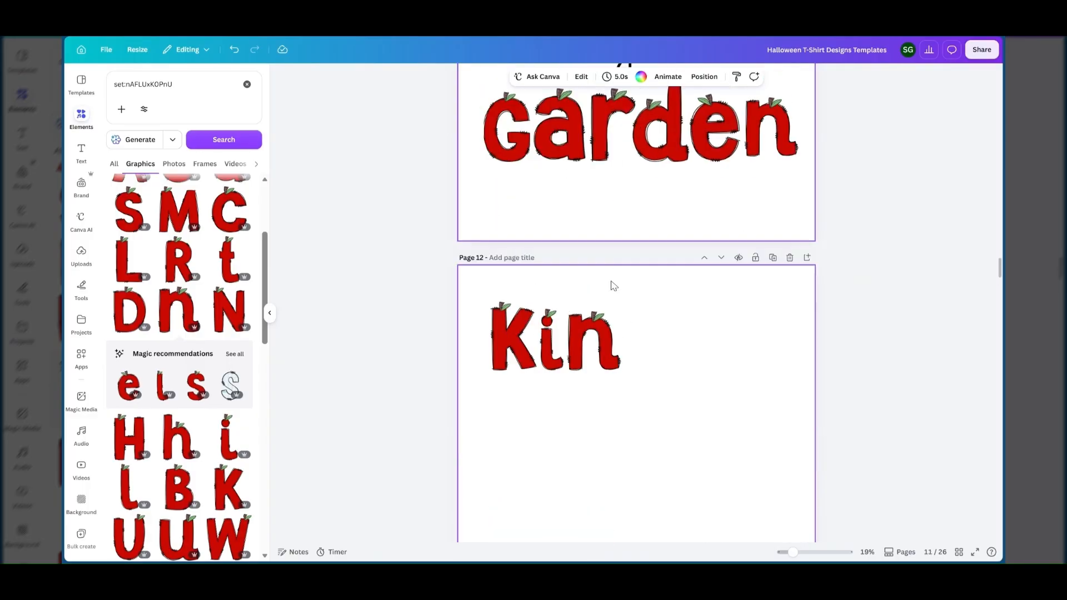
scroll(620, 316, "up", 3)
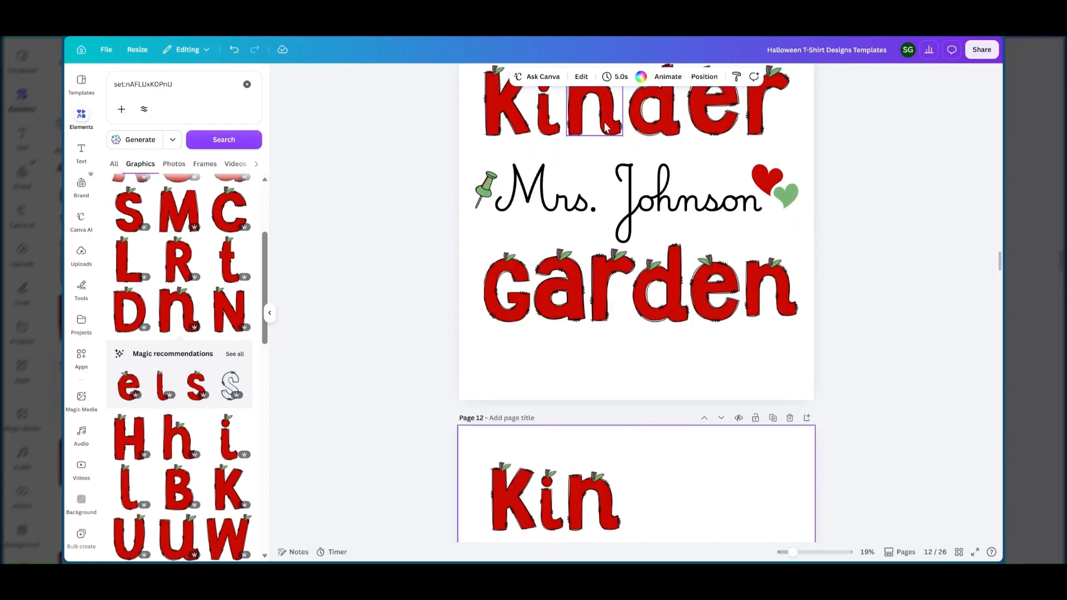
scroll(593, 367, "down", 3)
left_click(593, 367)
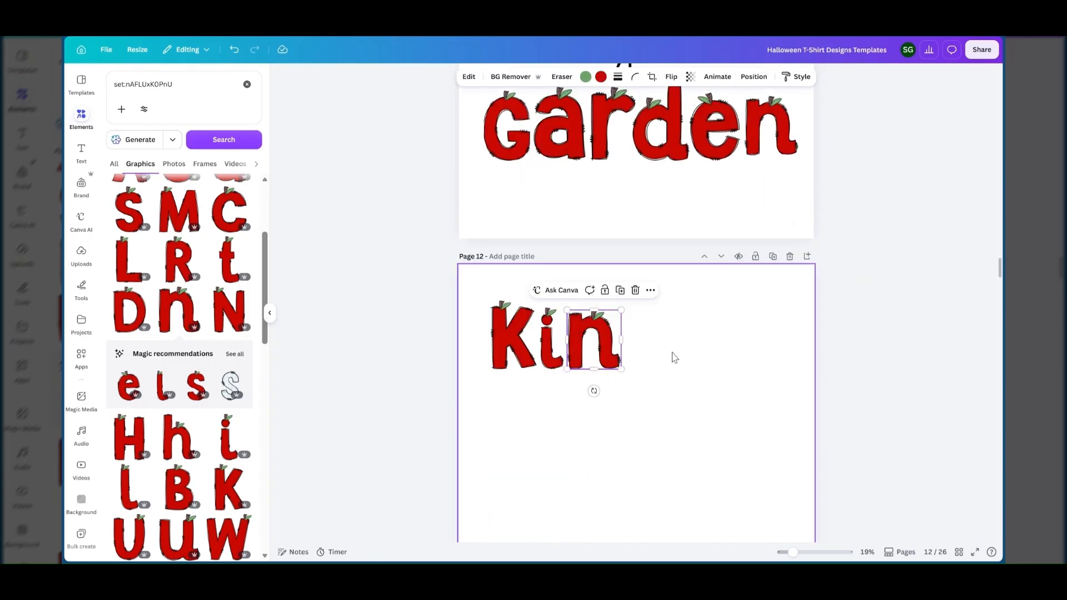
Step: Look through the whole red apple letter collection, including its lowercase letters, numbers and symbols
scroll(194, 332, "up", 3)
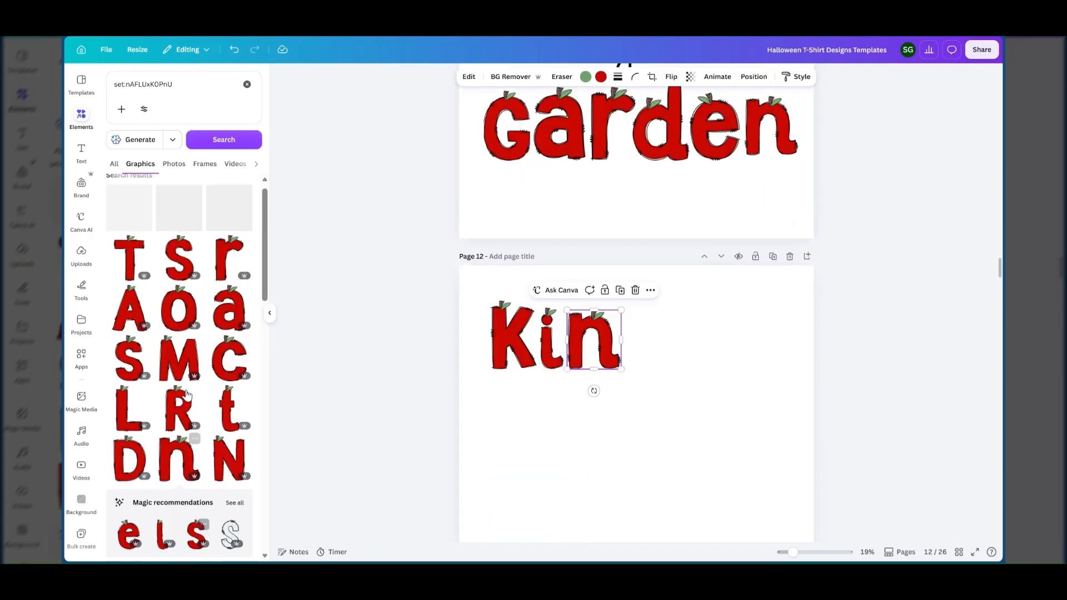
scroll(189, 362, "up", 1)
scroll(172, 410, "down", 5)
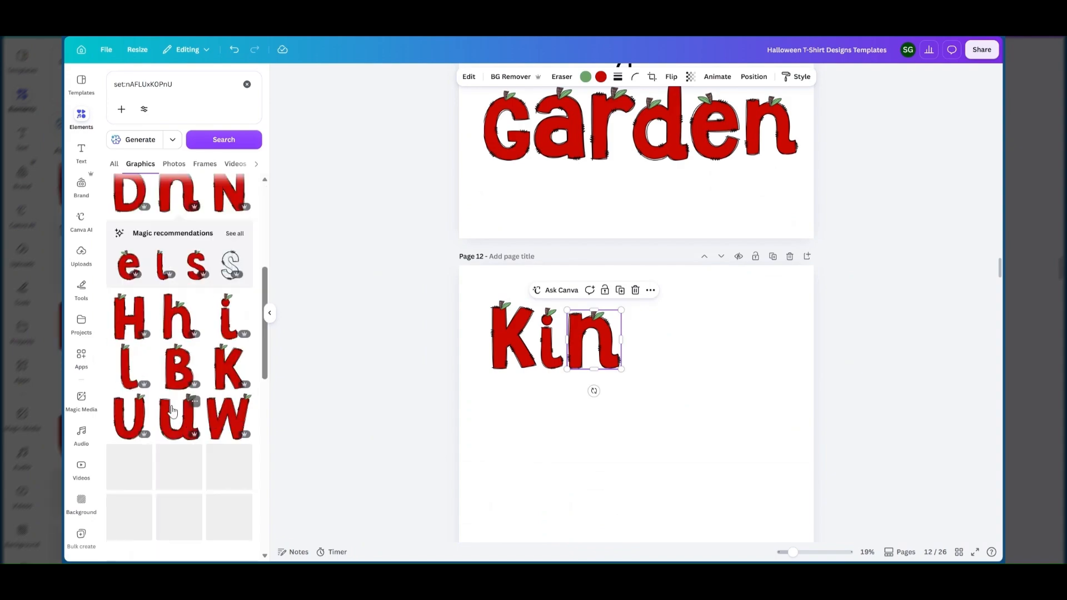
scroll(167, 439, "down", 3)
scroll(165, 462, "down", 3)
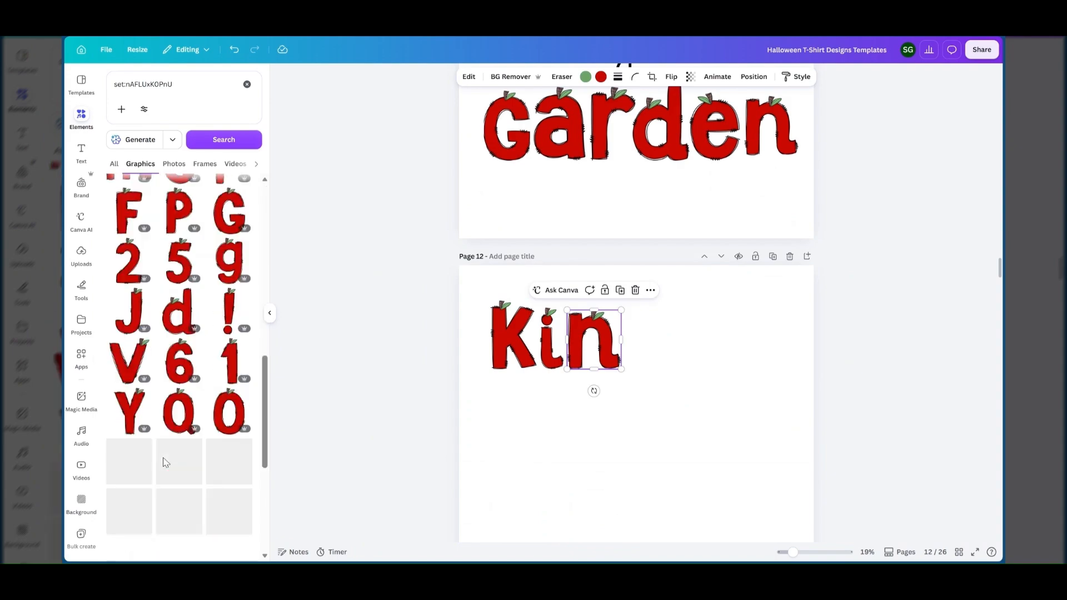
scroll(166, 444, "down", 3)
scroll(183, 378, "down", 3)
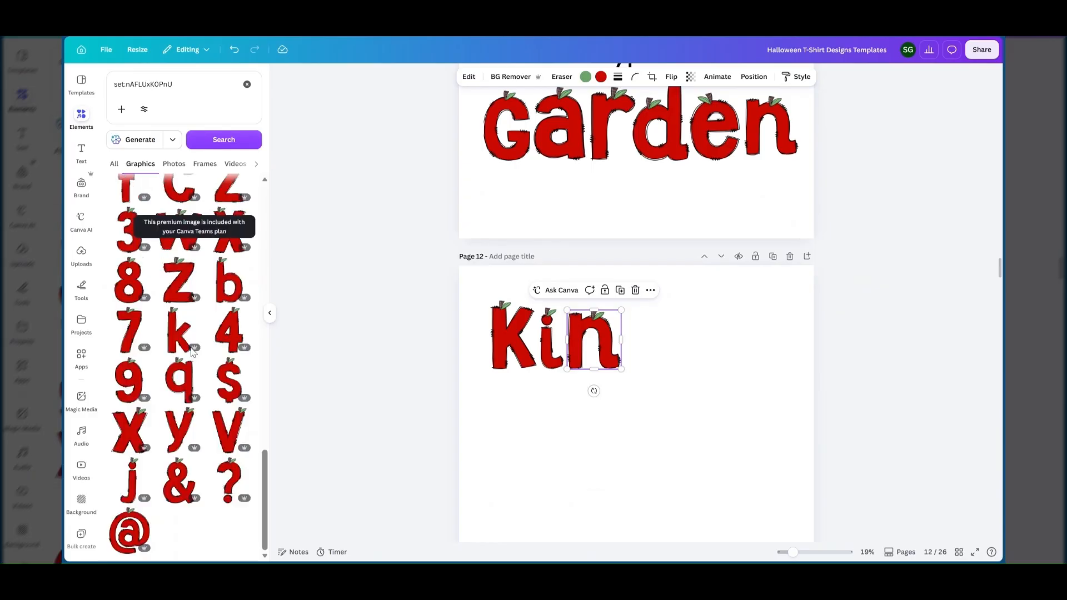
scroll(151, 426, "up", 5)
scroll(151, 427, "up", 5)
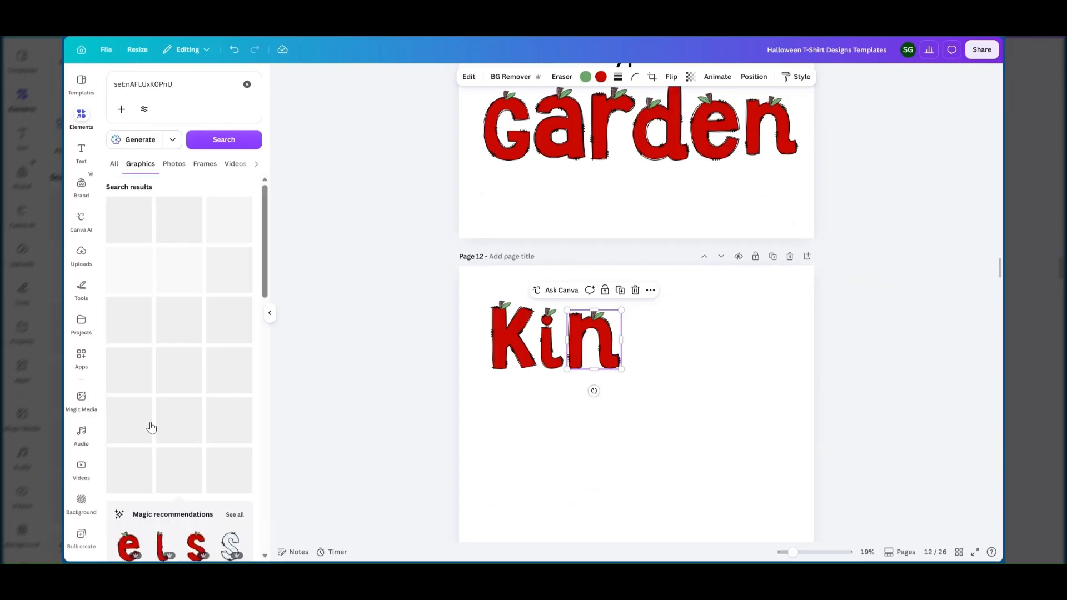
scroll(238, 457, "down", 1)
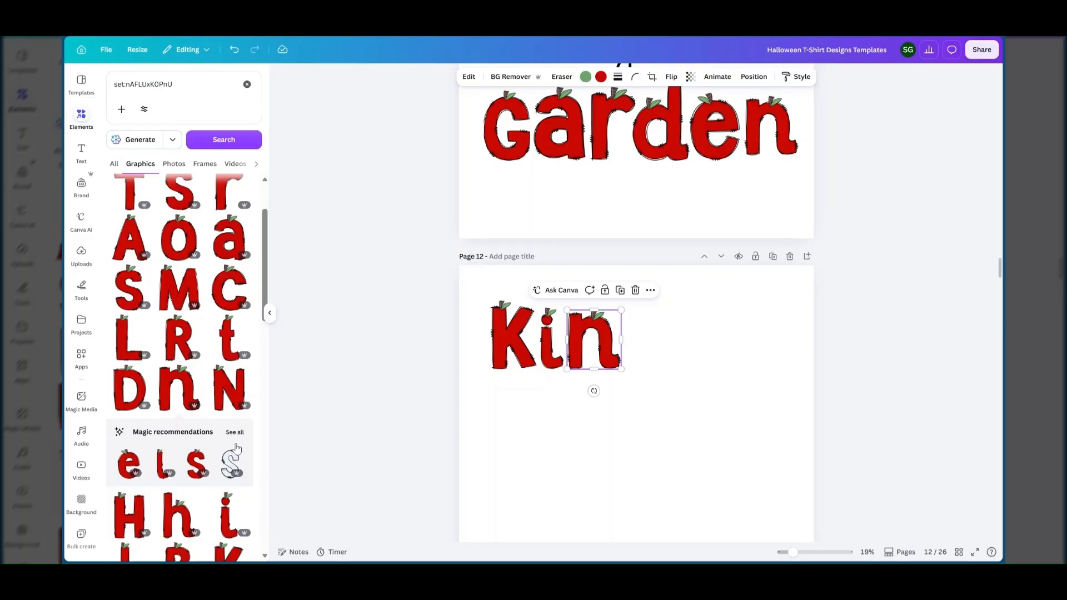
Step: Open the full list of magic recommendations for the letter n and look through the suggested letter styles
left_click(234, 432)
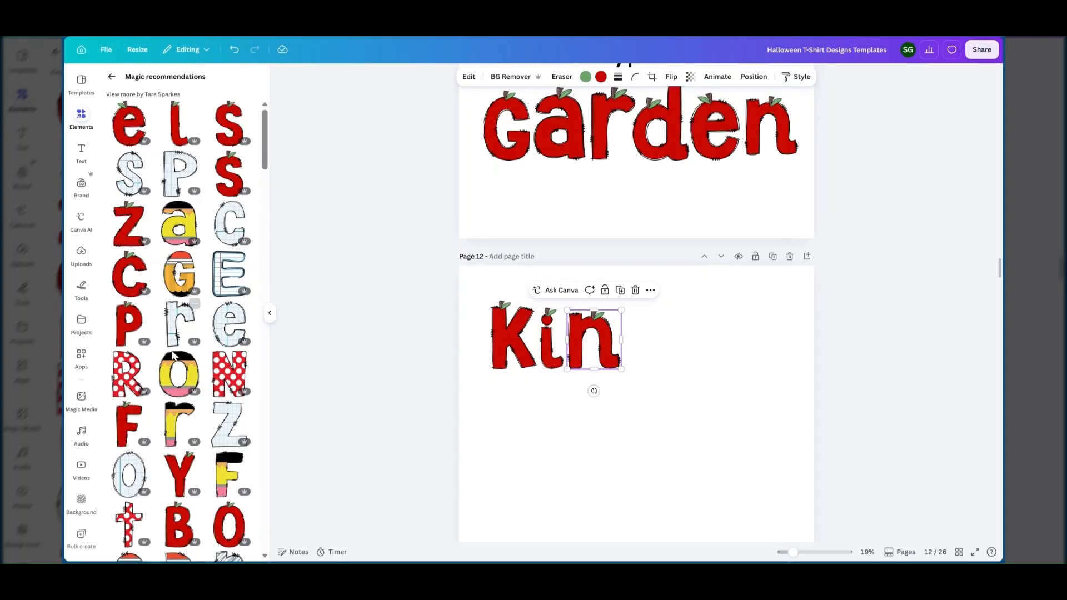
scroll(173, 356, "down", 6)
scroll(173, 355, "down", 6)
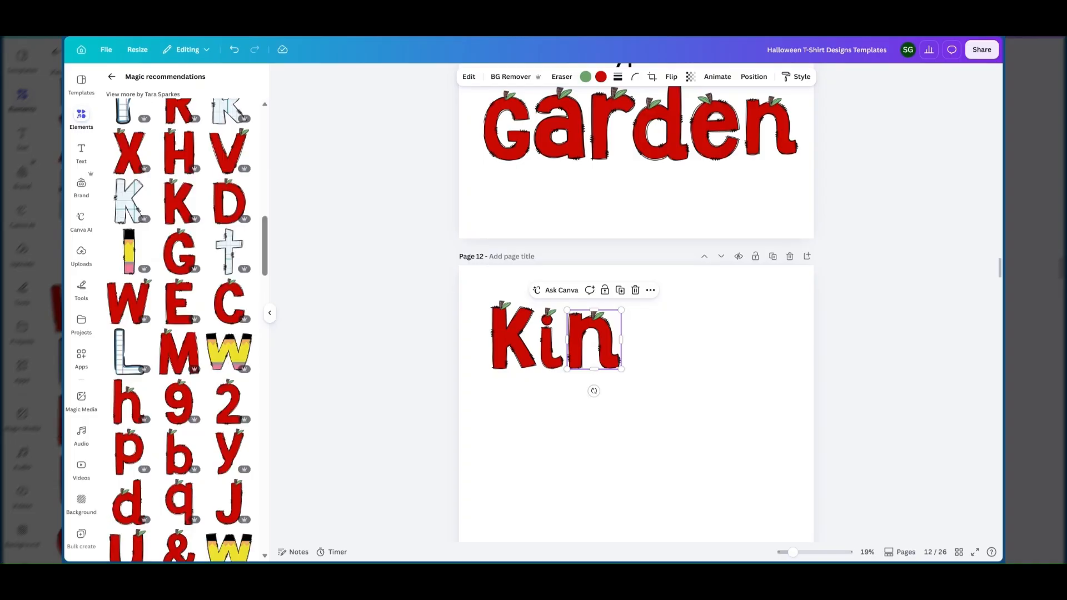
scroll(181, 328, "down", 5)
scroll(179, 333, "down", 3)
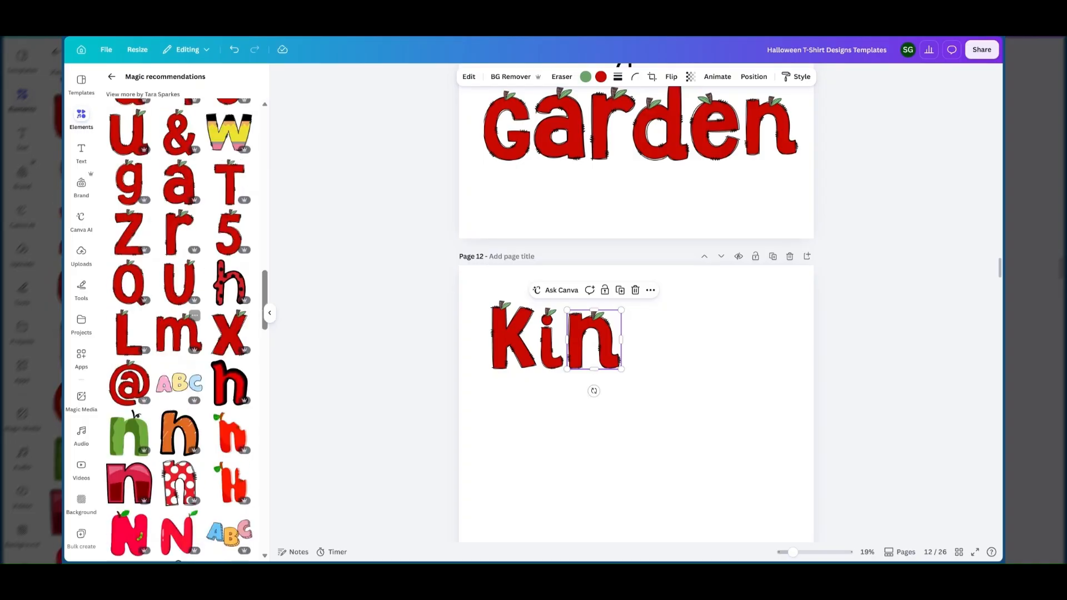
scroll(186, 333, "down", 3)
scroll(178, 322, "up", 20)
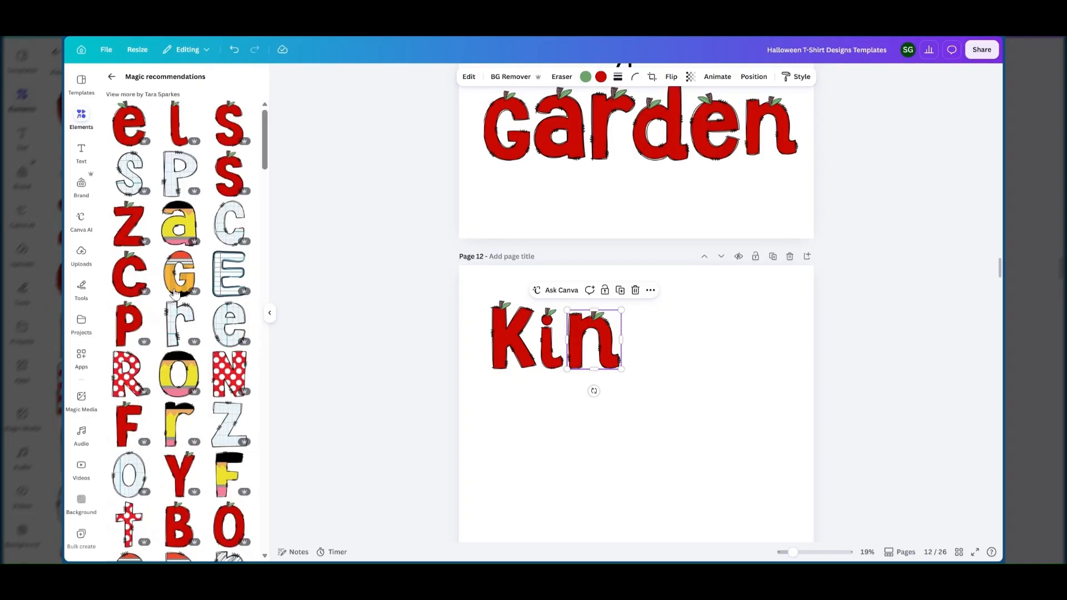
Step: View the graphic details of the letter d in the Kinder line on page 11
scroll(703, 369, "up", 3)
scroll(703, 369, "up", 3)
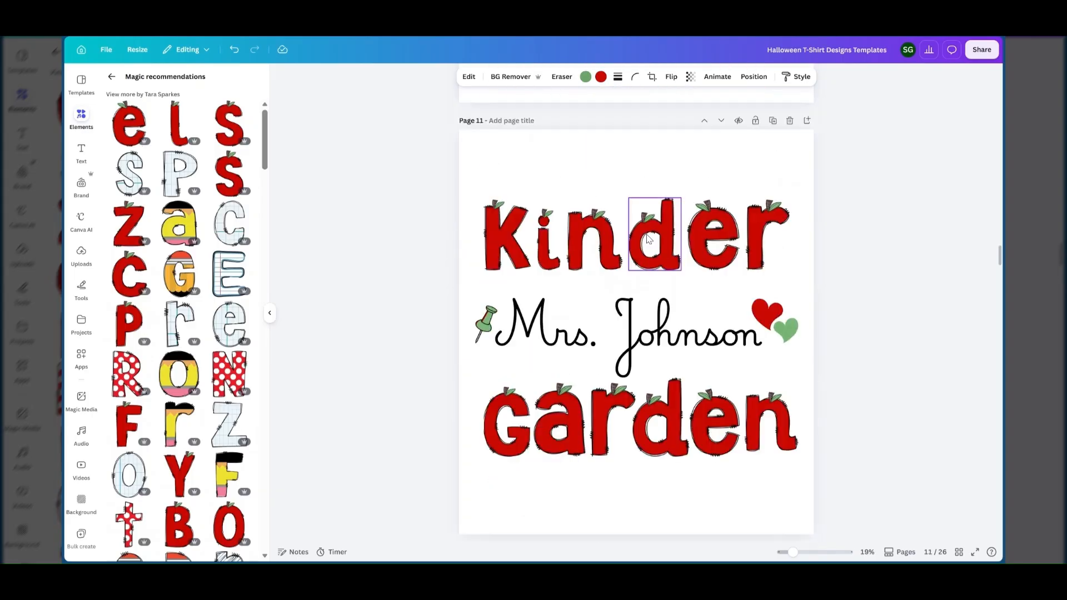
left_click(630, 203)
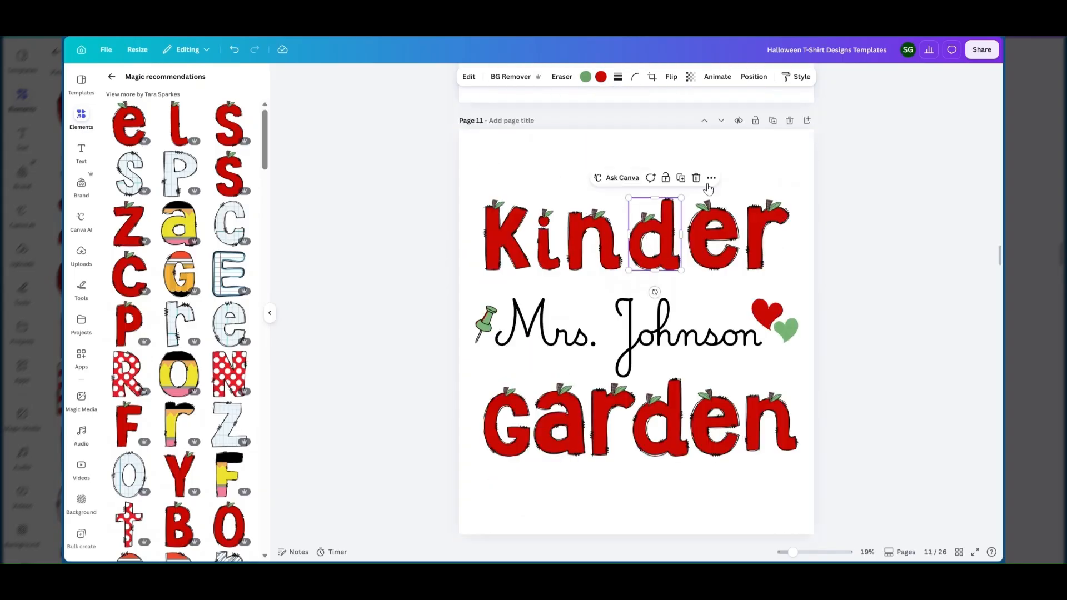
left_click(711, 179)
left_click(760, 234)
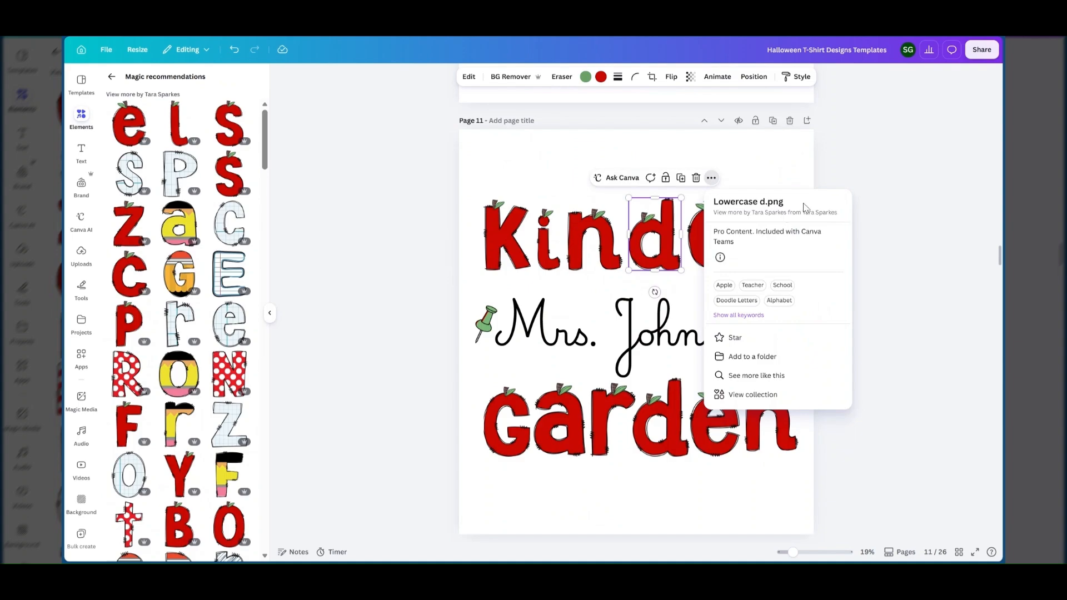
left_click(736, 151)
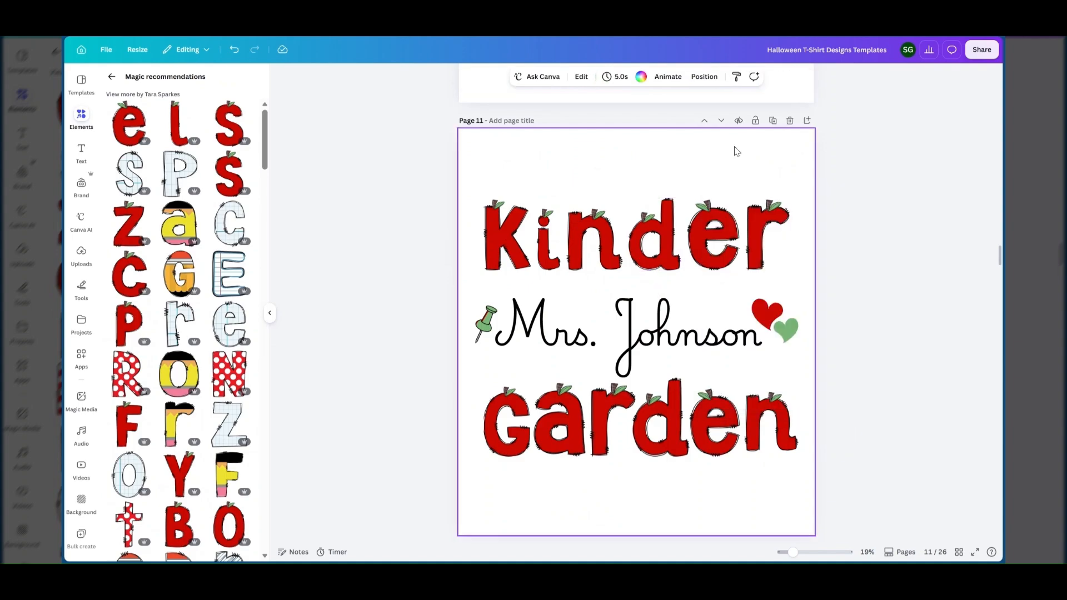
Step: Return from the magic recommendations to the red apple letter collection and look through its characters
left_click(111, 76)
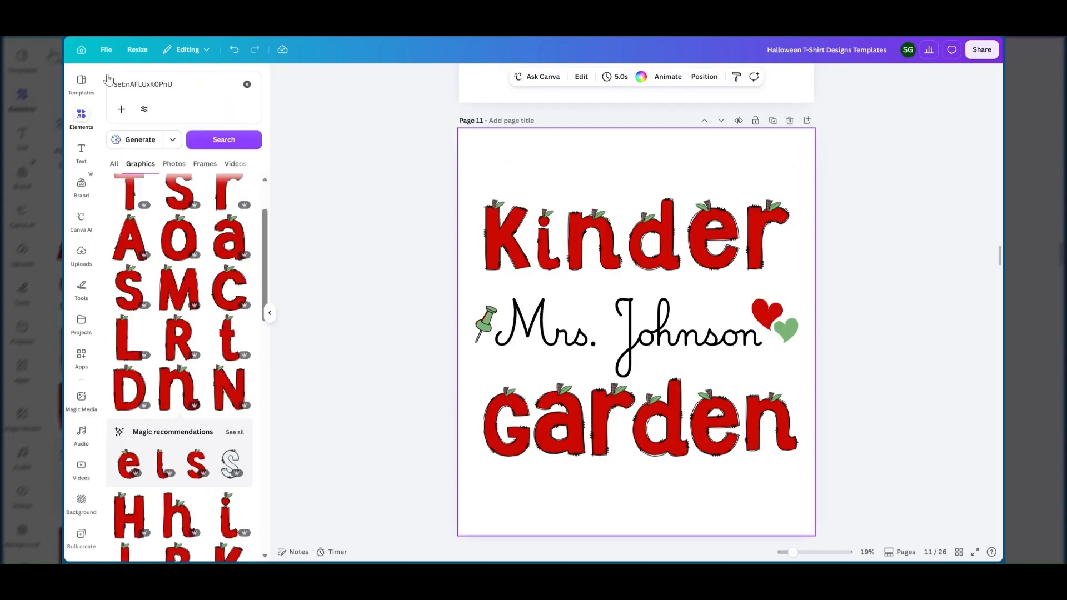
scroll(167, 287, "up", 2)
scroll(167, 285, "down", 5)
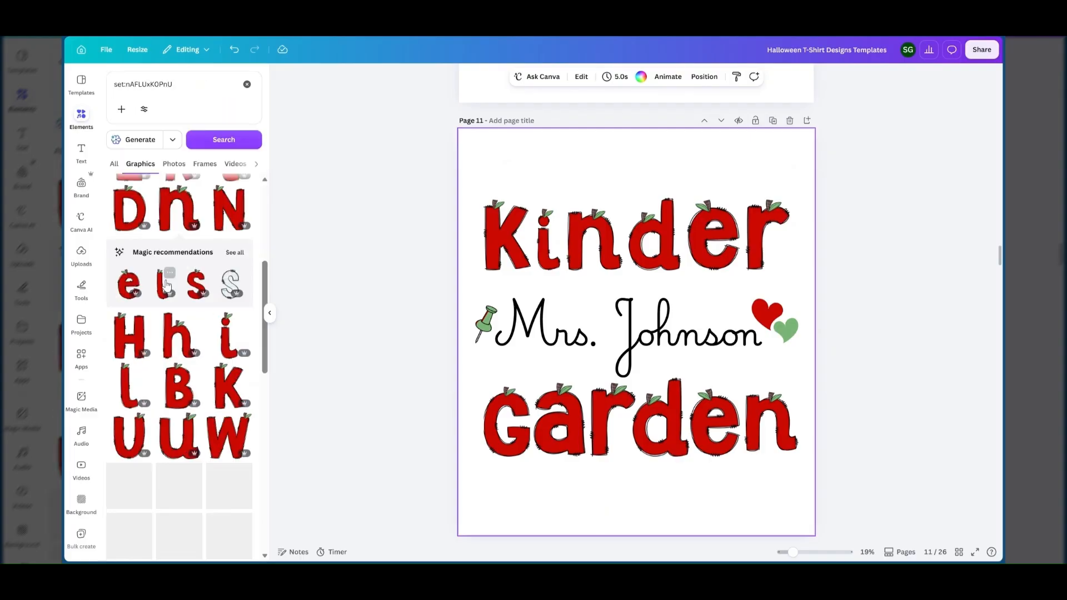
scroll(166, 285, "down", 2)
scroll(633, 314, "down", 2)
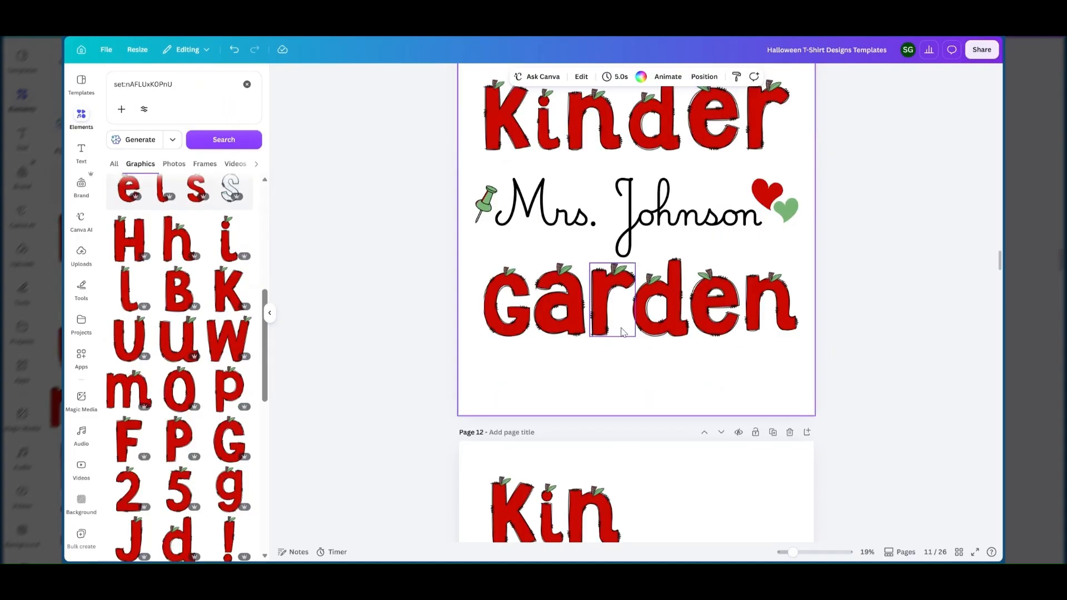
Step: Examine the G of Garden, the n of Kinder and the grouped teacher name line on page 11
scroll(622, 331, "up", 2)
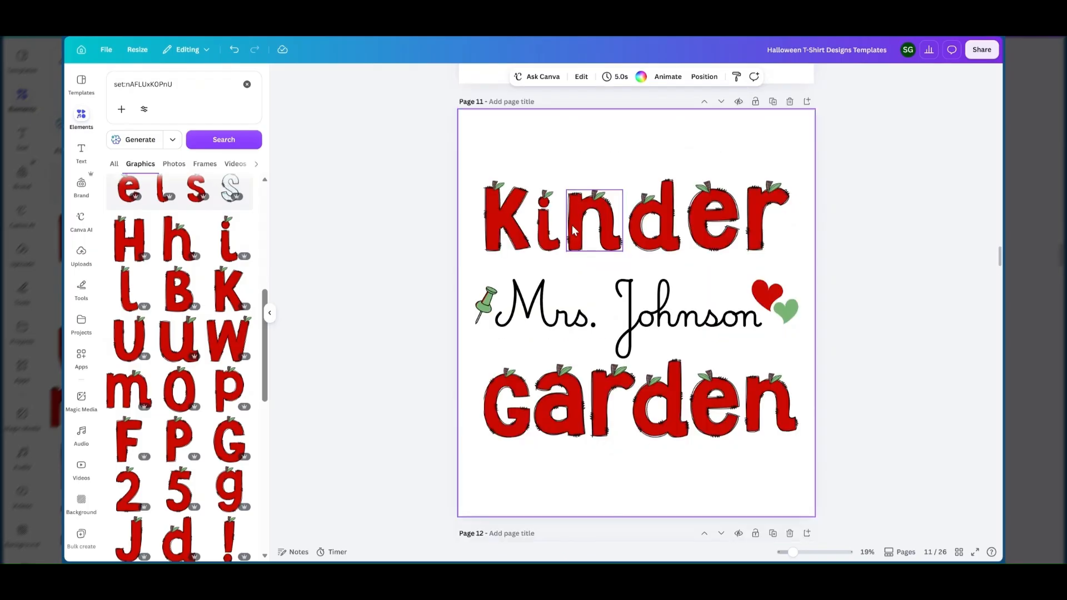
left_click(510, 433)
scroll(759, 420, "down", 1)
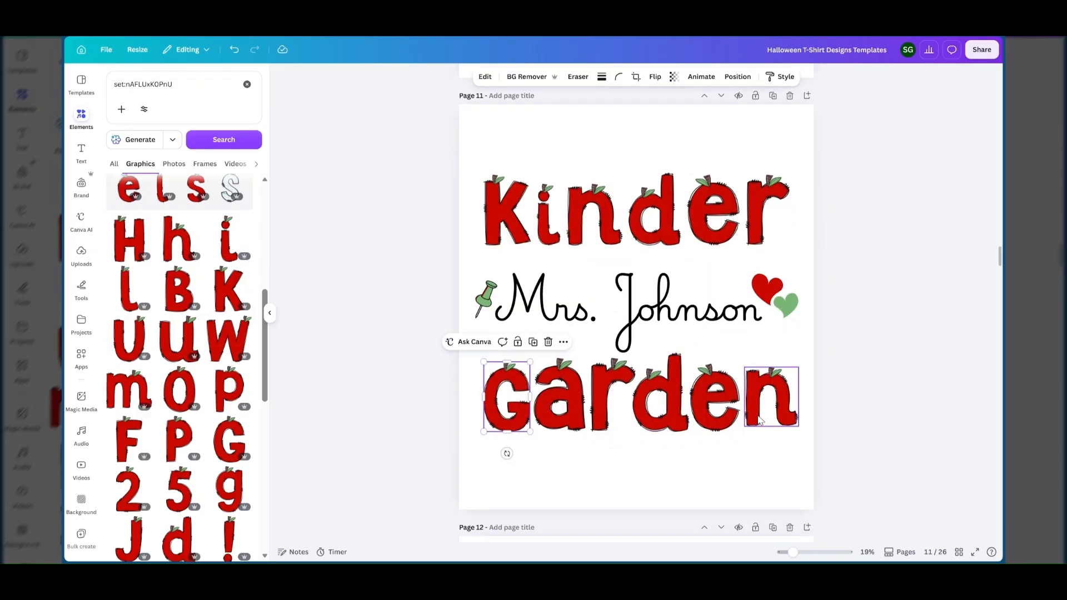
scroll(759, 421, "down", 2)
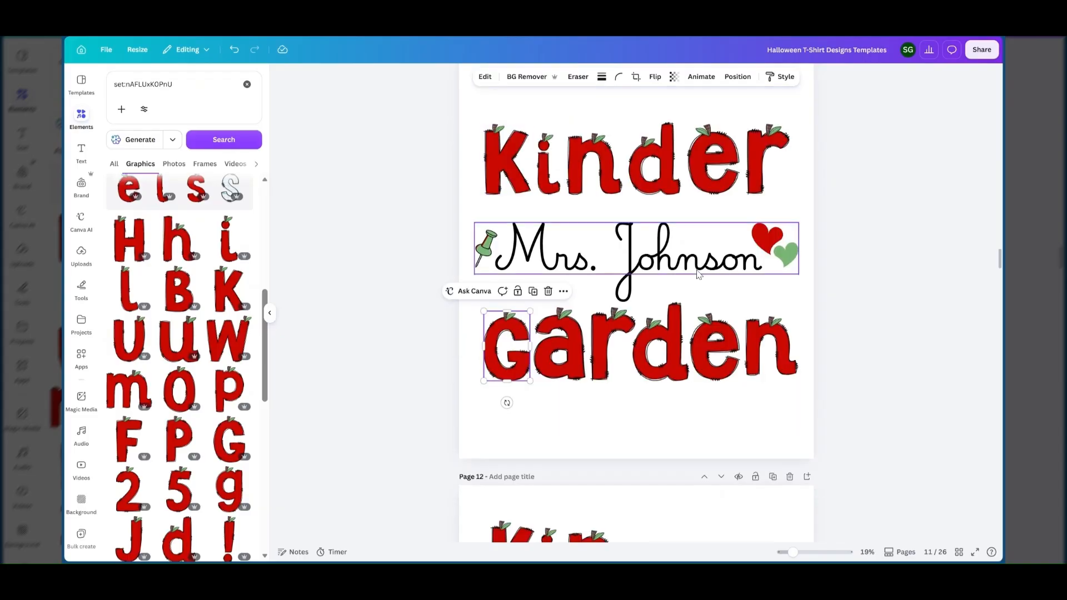
left_click(575, 190)
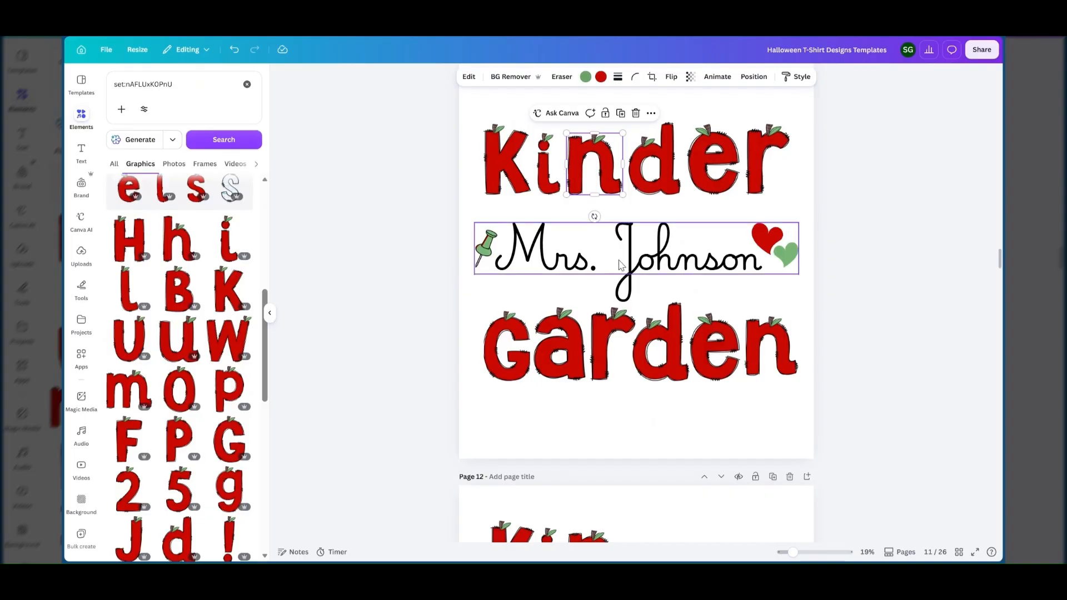
left_click(639, 248)
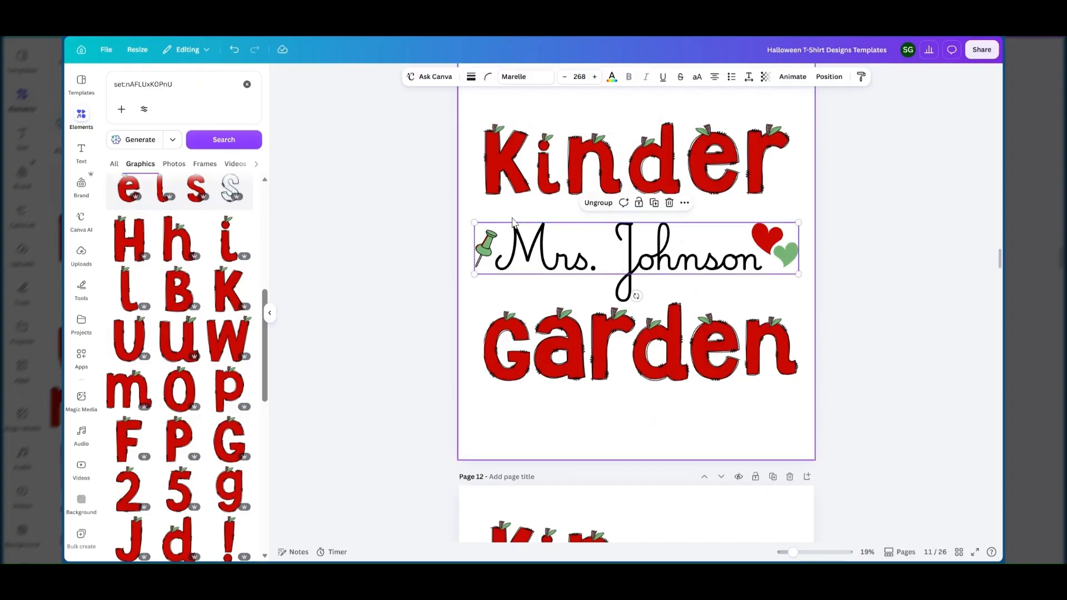
Step: Search the elements for "push pin" and show all matching graphics
left_click(248, 84)
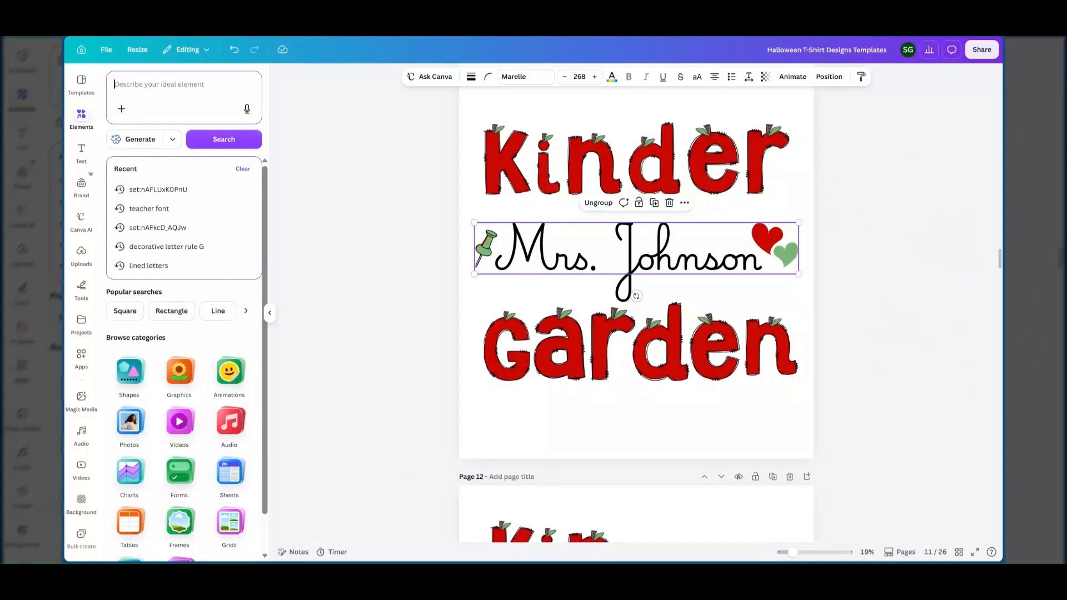
type("push")
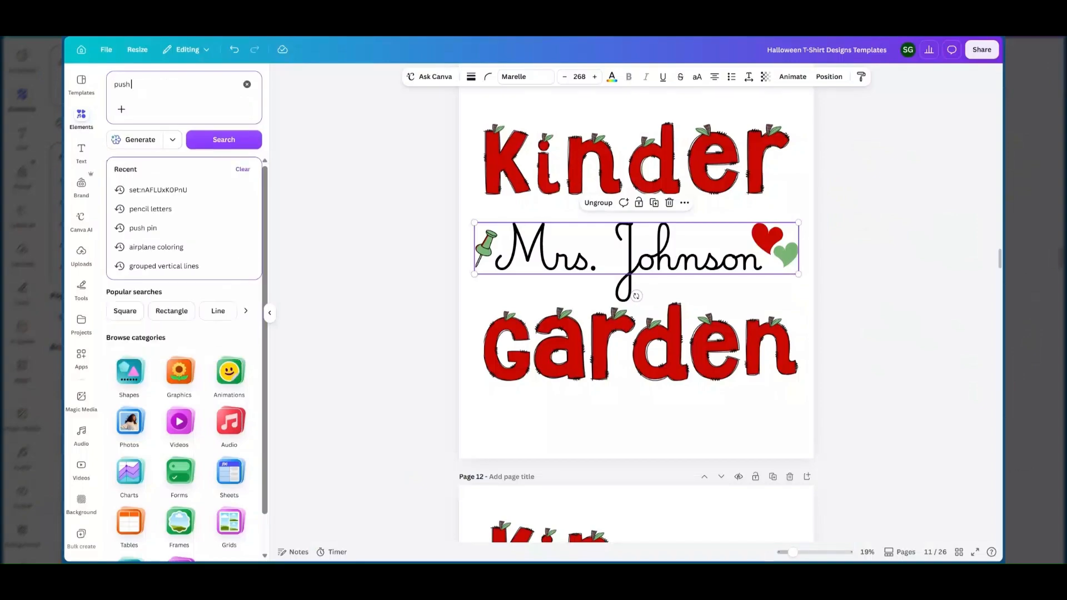
type(" pin")
key("Return")
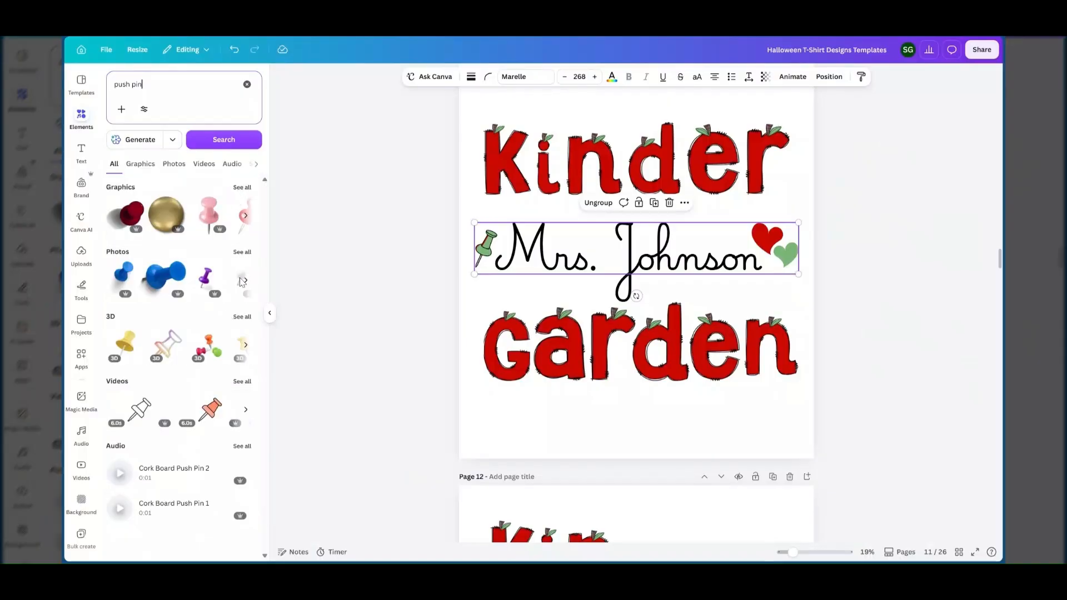
left_click(242, 188)
scroll(196, 400, "down", 1)
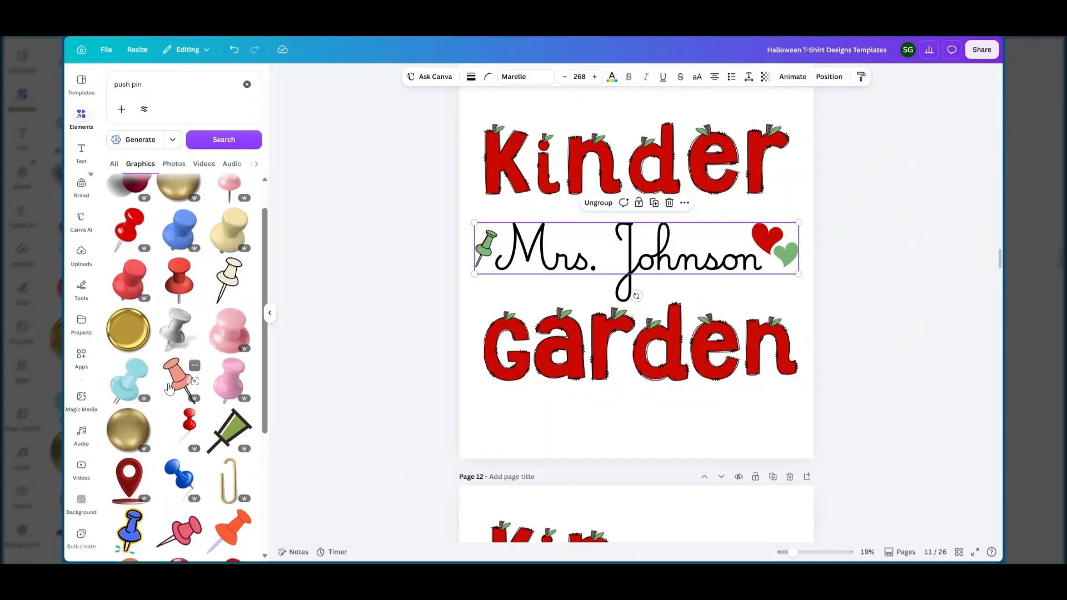
left_click(169, 387)
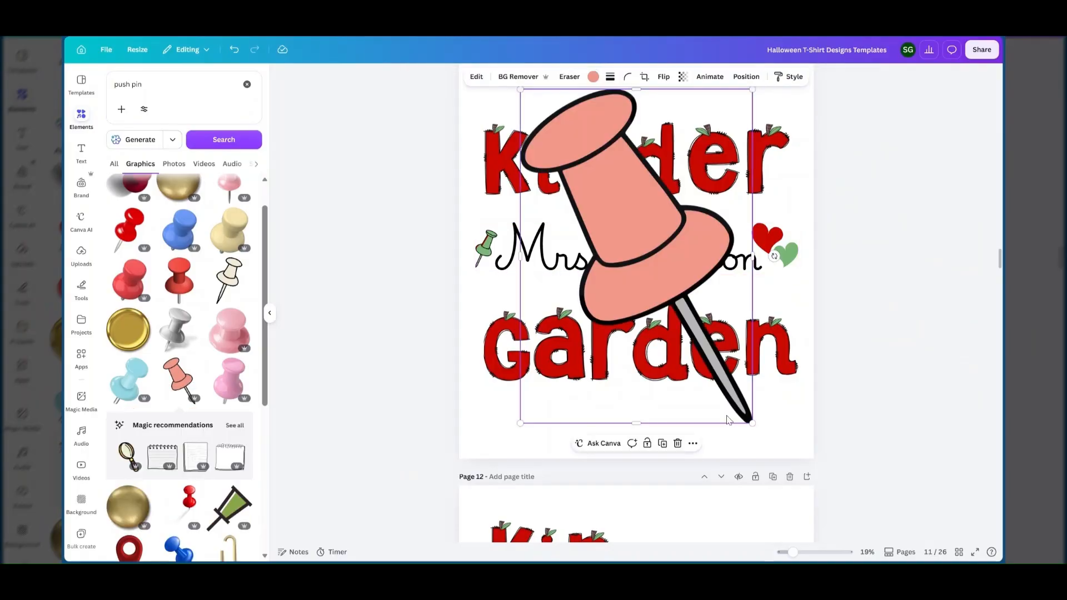
key("Delete")
left_click(489, 256)
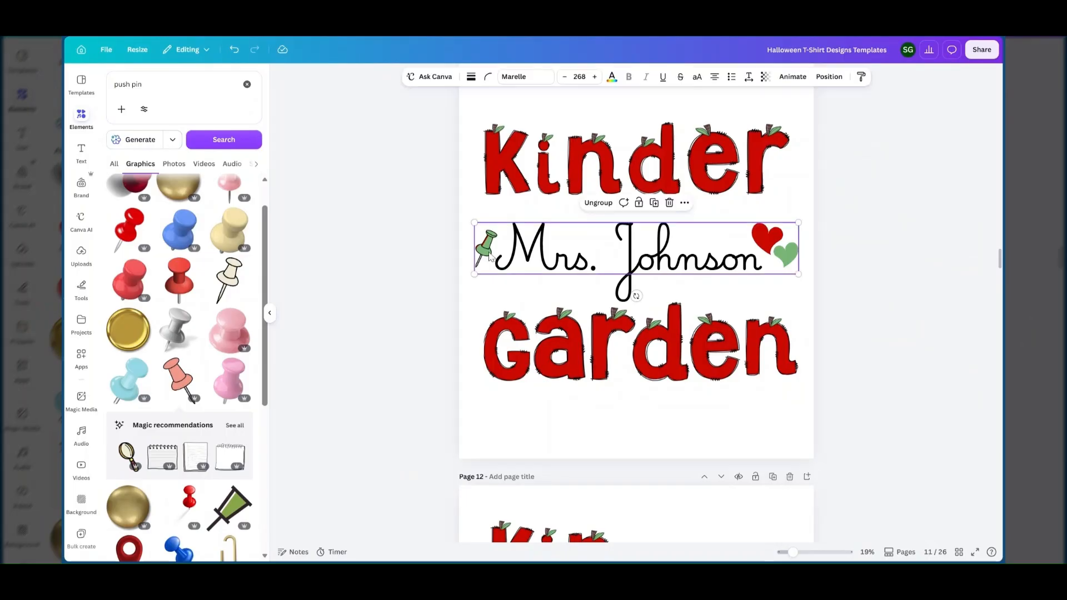
Step: Find the slim pink push pin with a black outline in the graphics results and add it to page 11
scroll(181, 399, "down", 5)
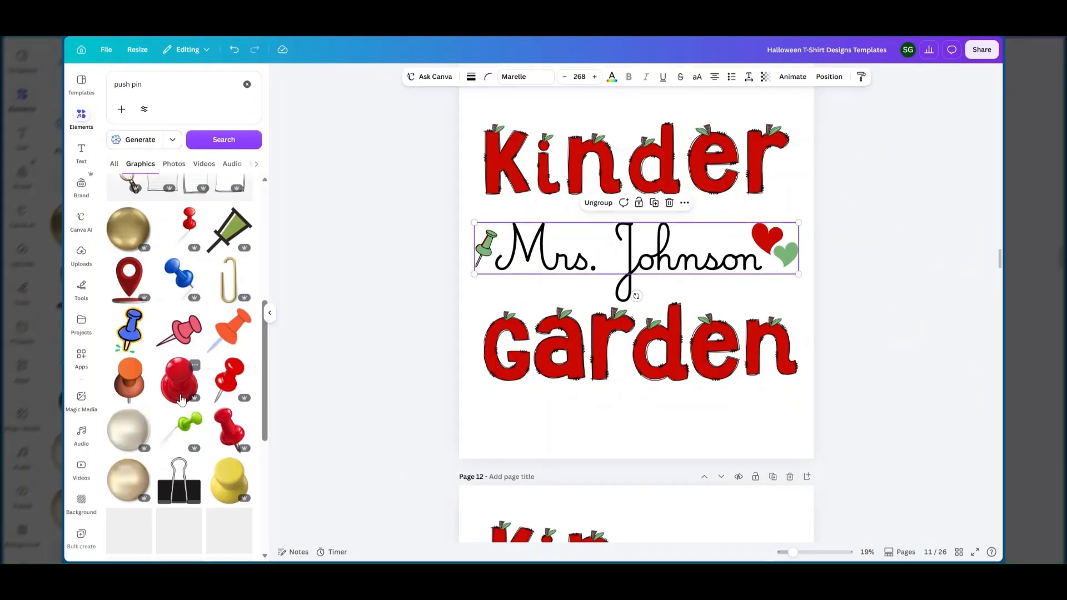
scroll(181, 399, "down", 3)
scroll(181, 399, "down", 2)
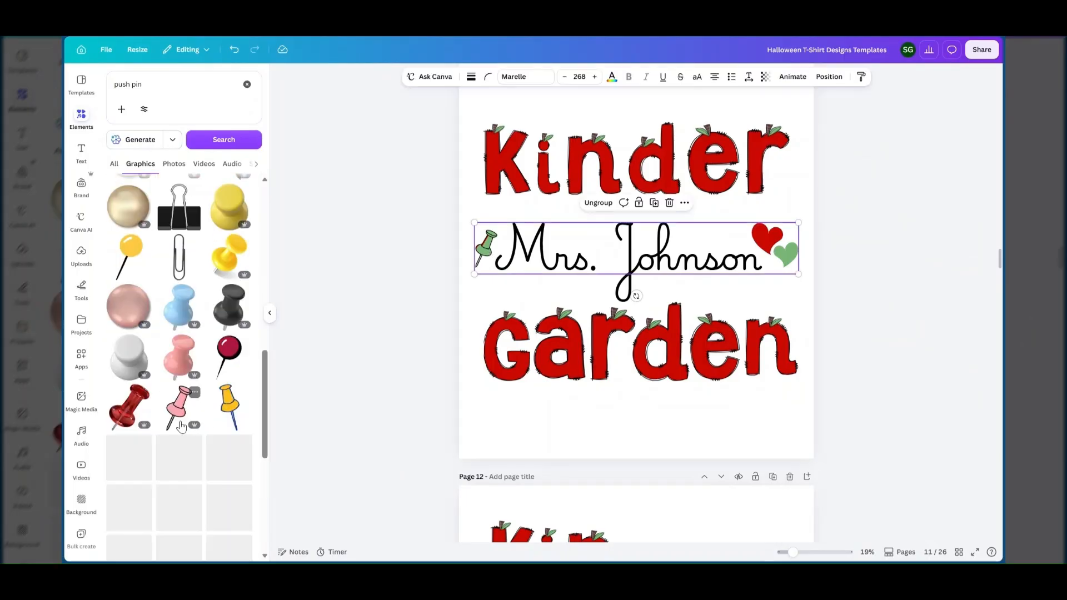
left_click(181, 426)
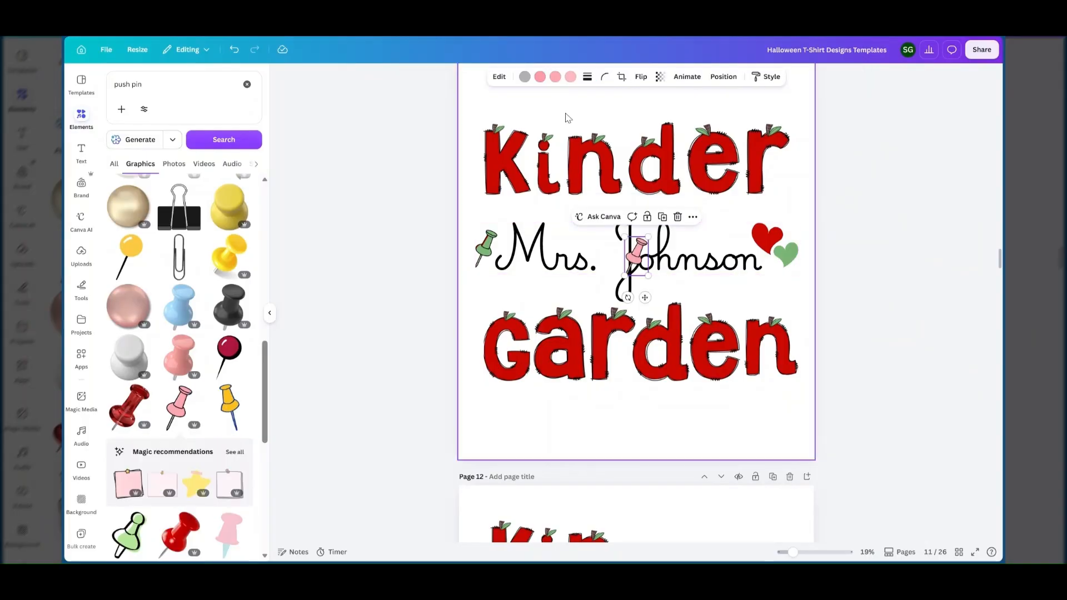
Step: Recolor the added push pin's first two pink tones with the apple letters' red and its third with their leaf green
left_click(539, 78)
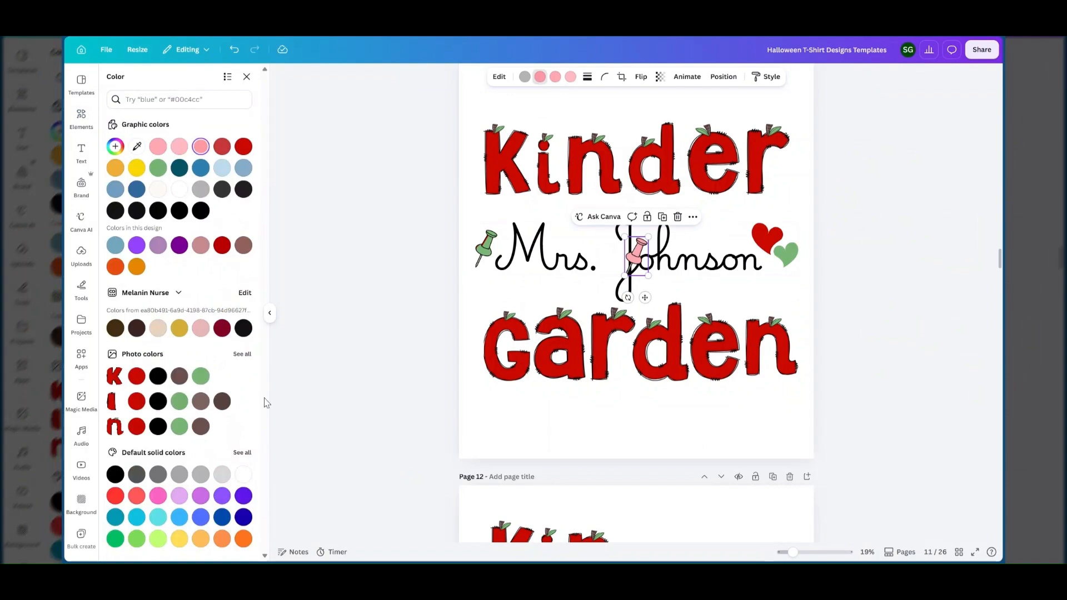
left_click(137, 376)
left_click(555, 77)
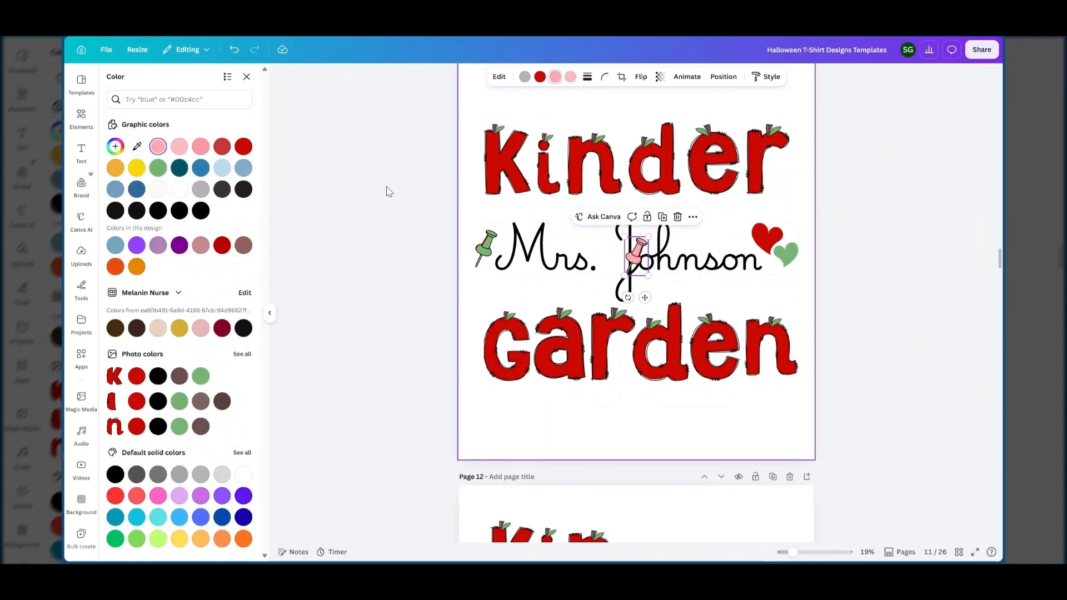
left_click(137, 376)
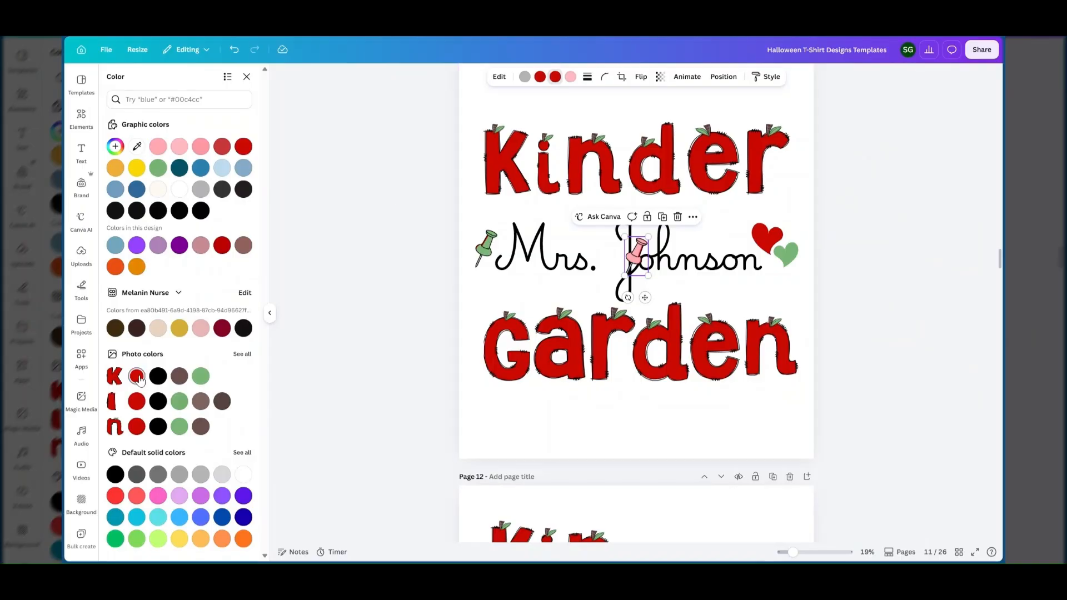
left_click(570, 76)
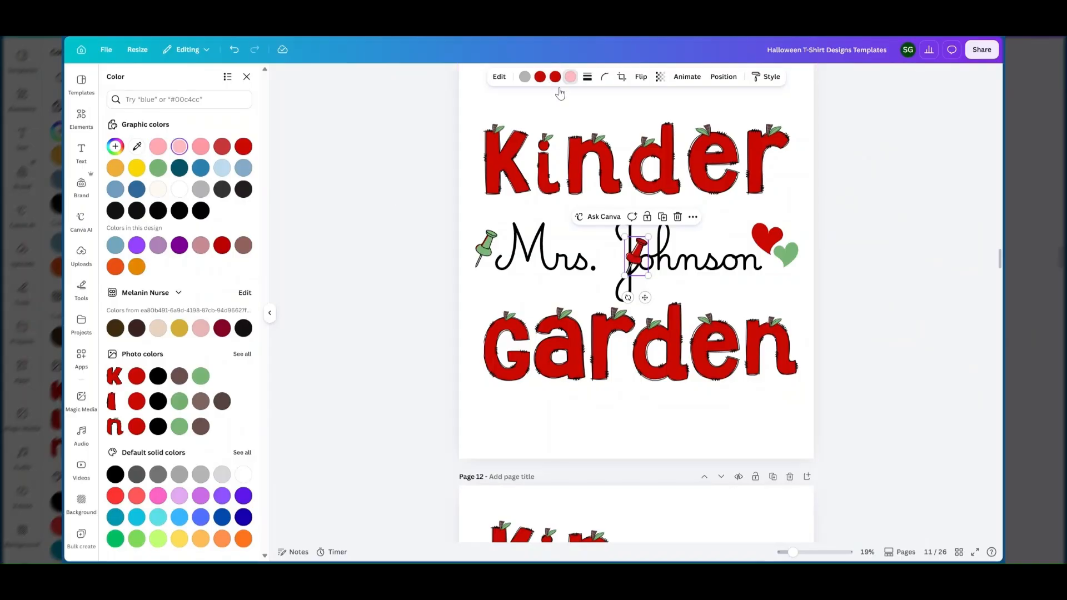
left_click(202, 378)
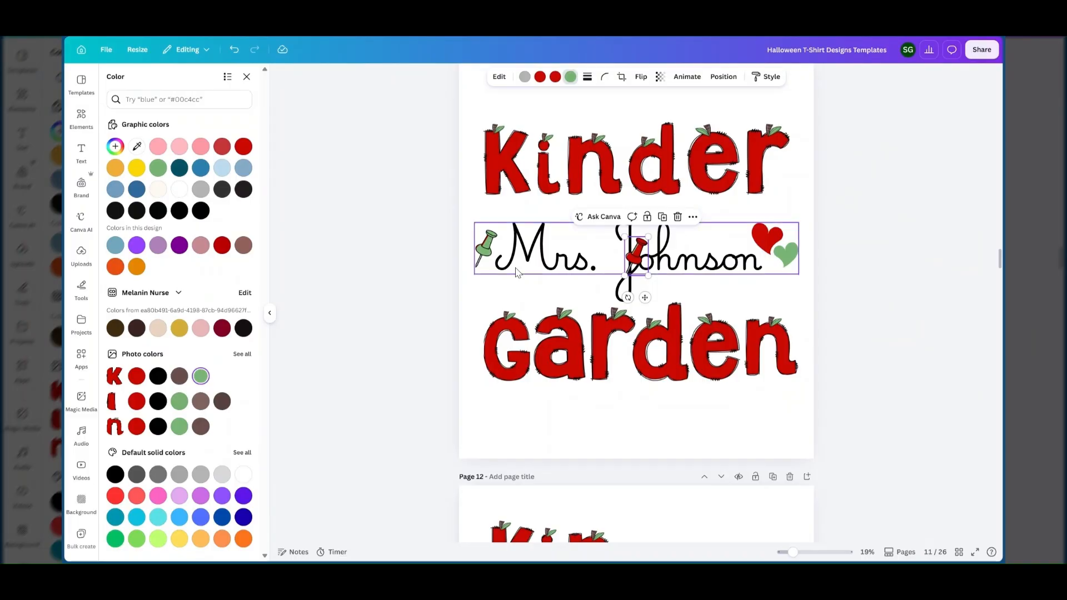
left_click(609, 267)
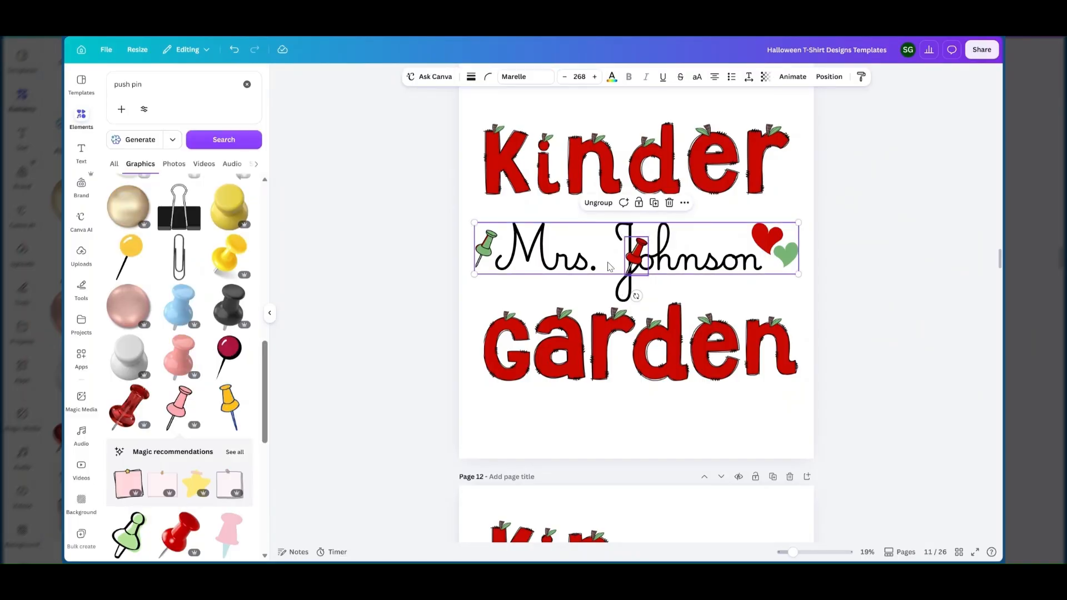
left_click_drag(609, 267, 501, 289)
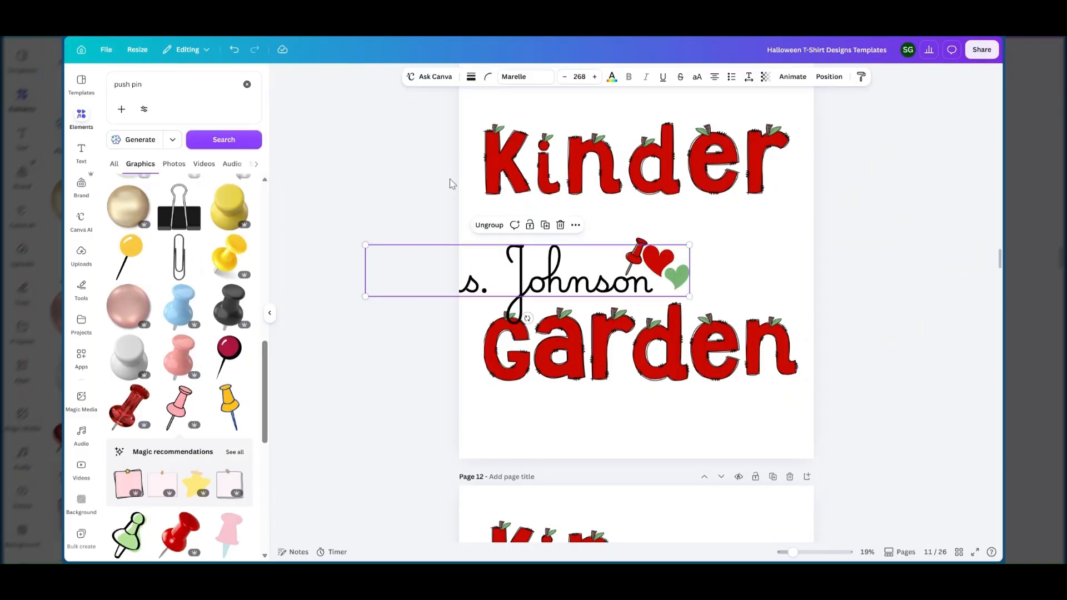
left_click(234, 50)
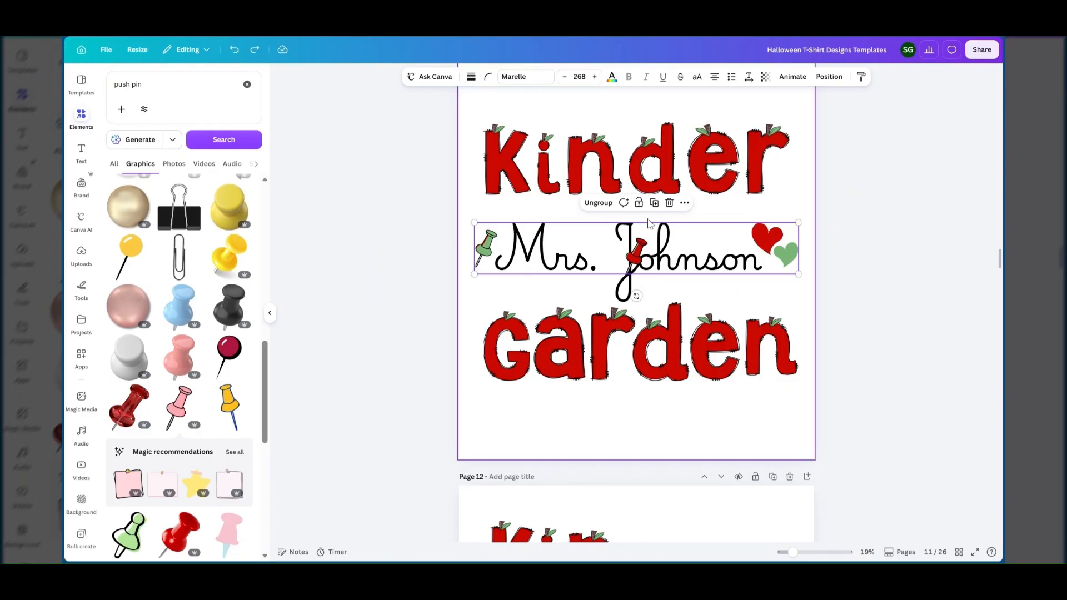
Step: Move the red push pin next to the green push pin at the start of the teacher name line
left_click(637, 254)
right_click(535, 256)
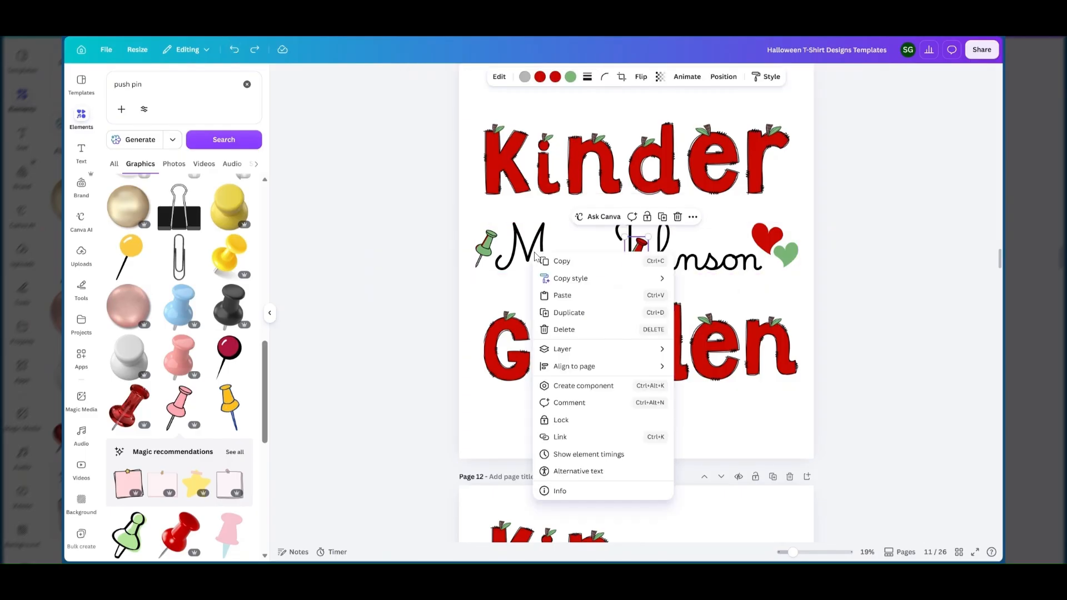
left_click(644, 253)
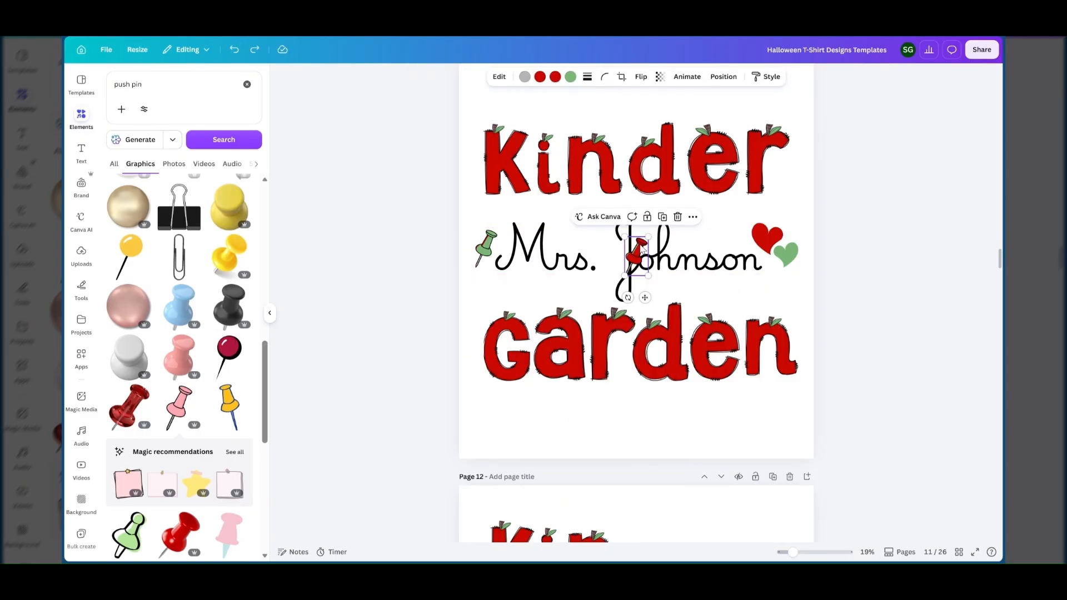
left_click_drag(642, 253, 509, 248)
Step: View the graphic details of the pink push pin, and delete the red copy from the teacher name line
left_click(196, 394)
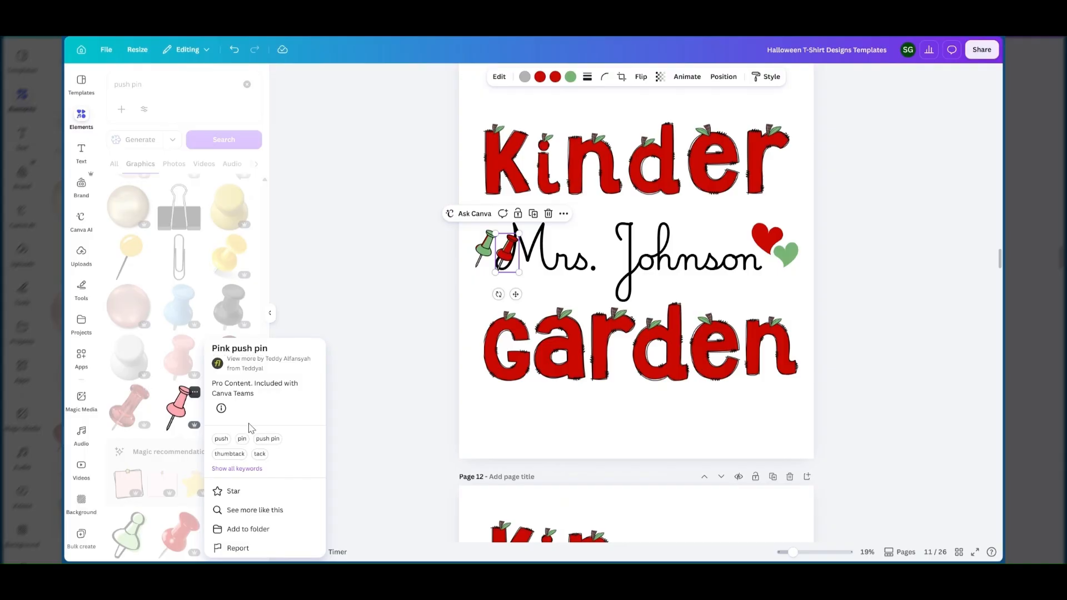
left_click(351, 218)
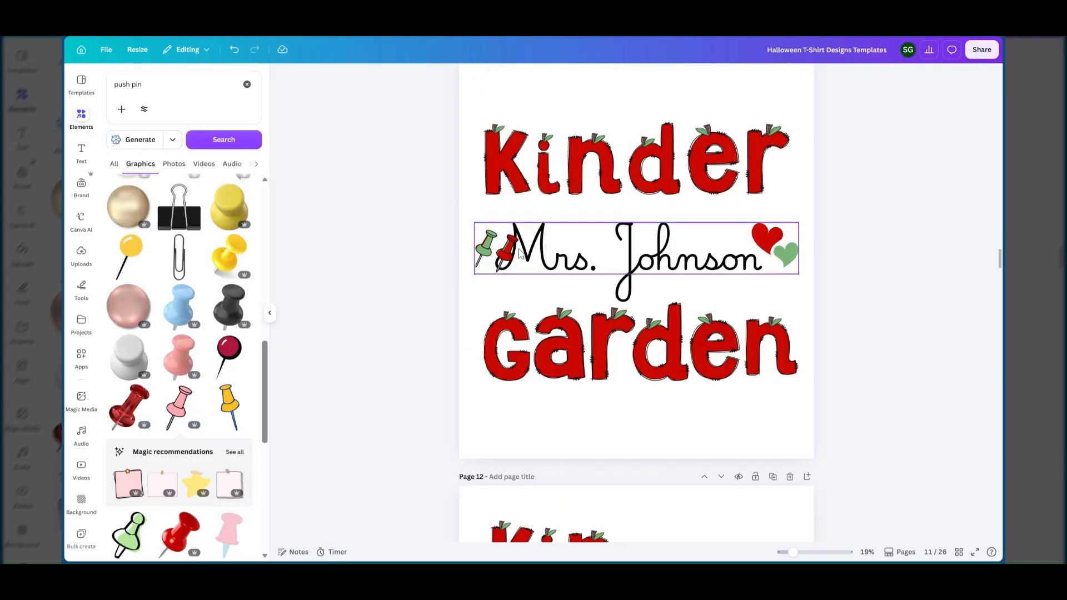
left_click(519, 252)
left_click(549, 215)
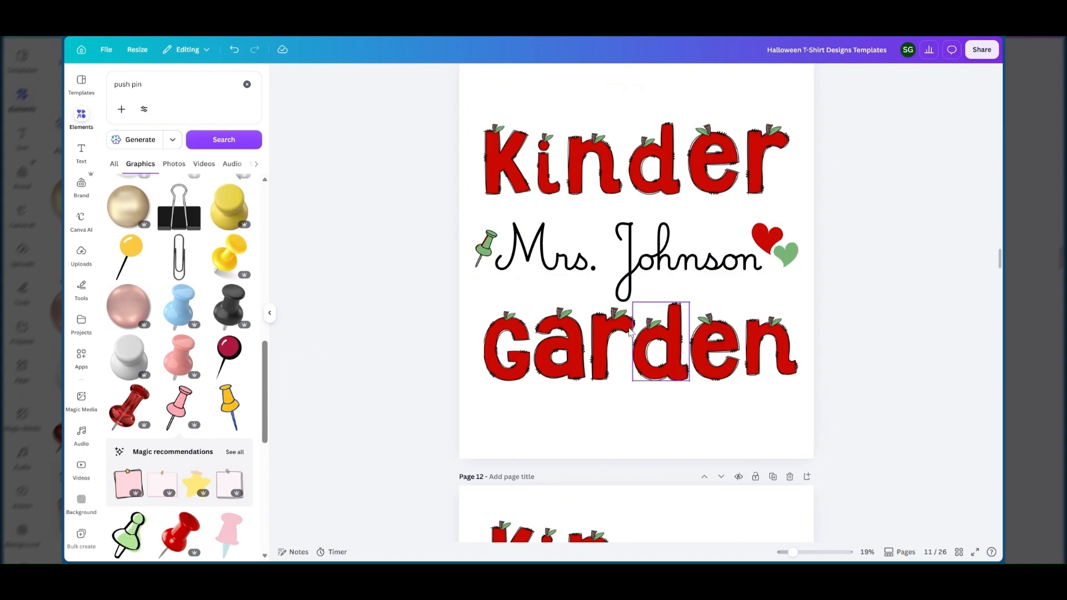
Step: Search the elements for "heart" and show all matching graphics
left_click(247, 85)
type("he")
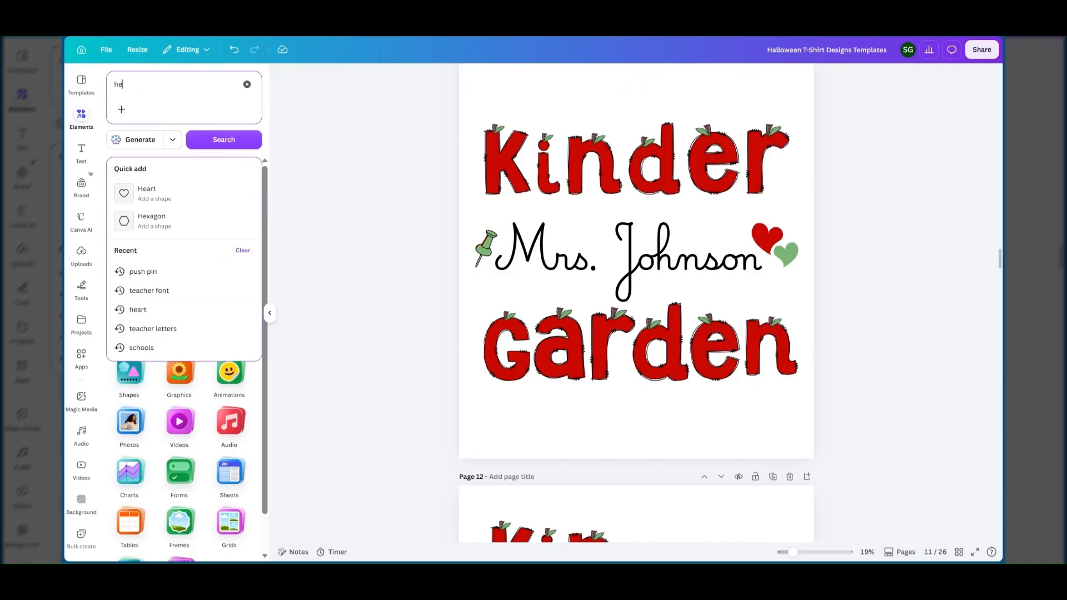
type("art")
key("Return")
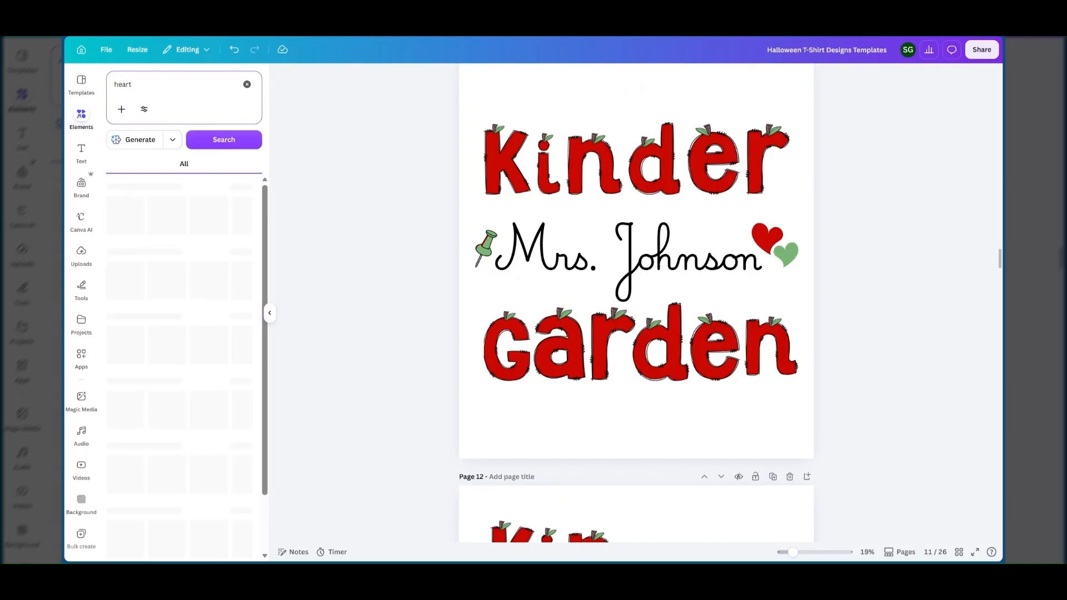
left_click(242, 243)
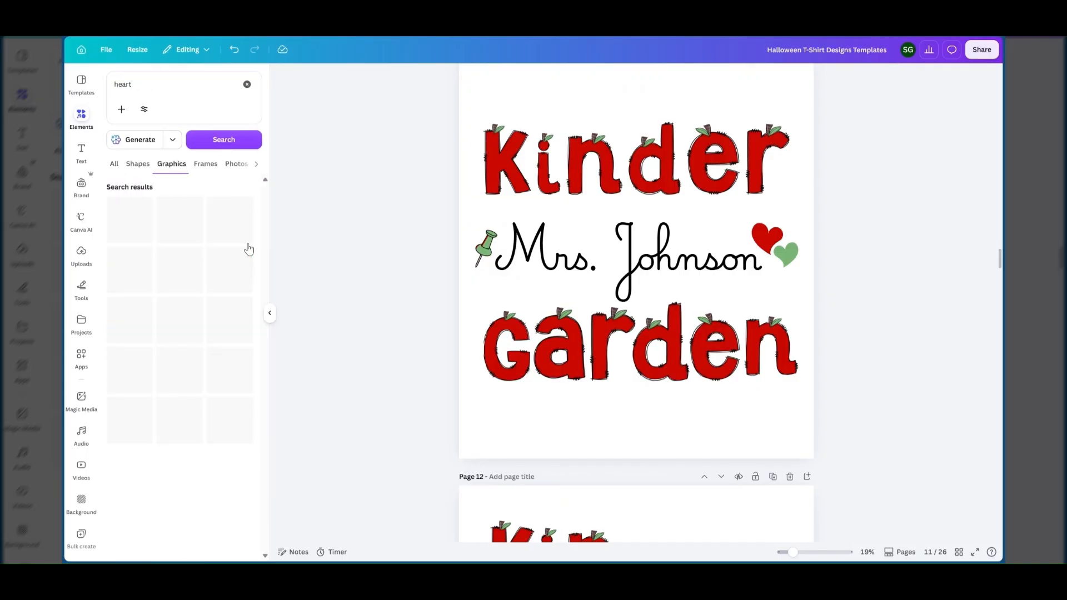
Step: Look through the heart graphics for a style matching the hearts at the end of the teacher name line
scroll(197, 442, "down", 3)
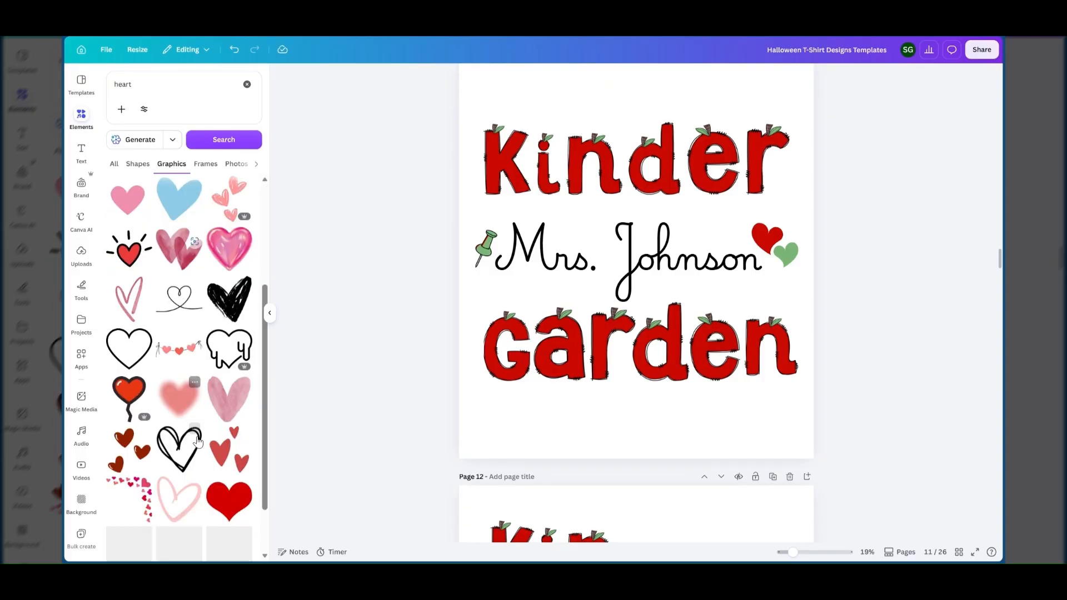
scroll(198, 441, "down", 2)
scroll(195, 439, "down", 3)
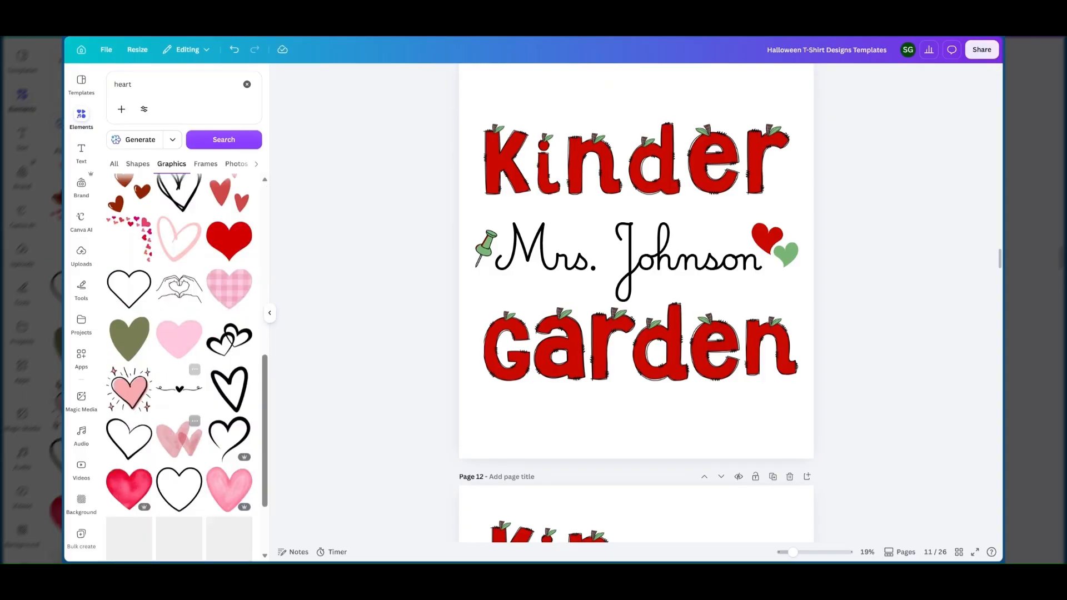
scroll(179, 367, "down", 3)
scroll(178, 387, "down", 1)
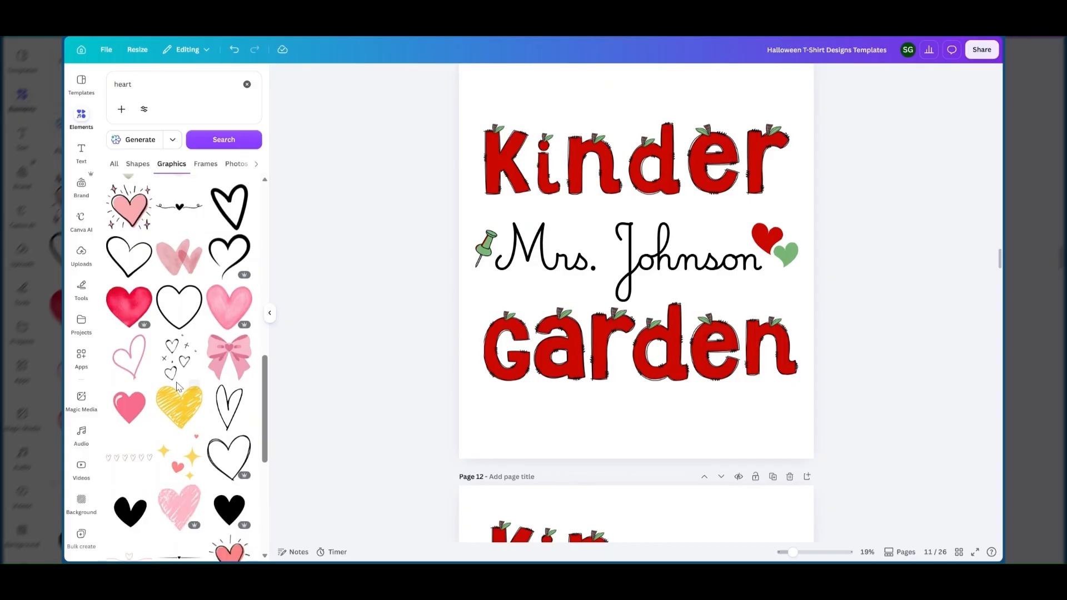
scroll(179, 387, "down", 3)
scroll(178, 387, "down", 2)
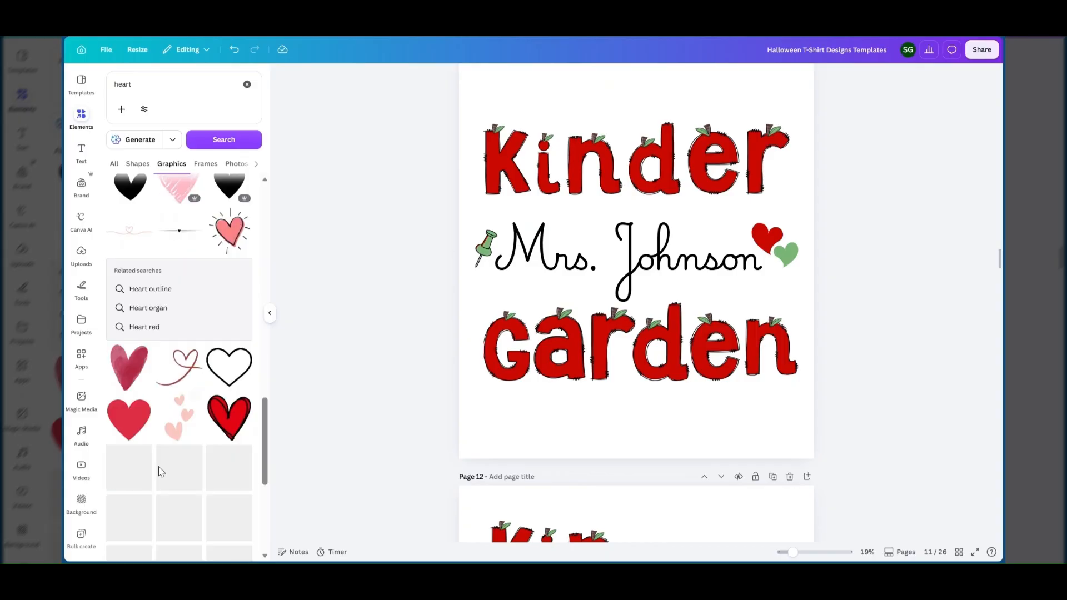
scroll(160, 471, "down", 3)
scroll(185, 409, "down", 3)
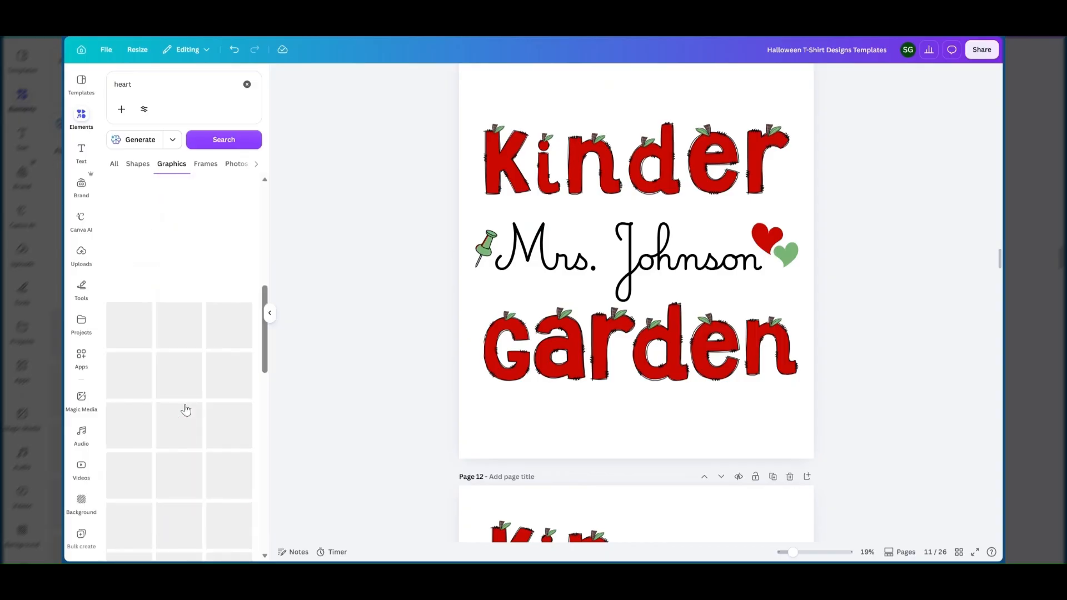
scroll(186, 411, "up", 7)
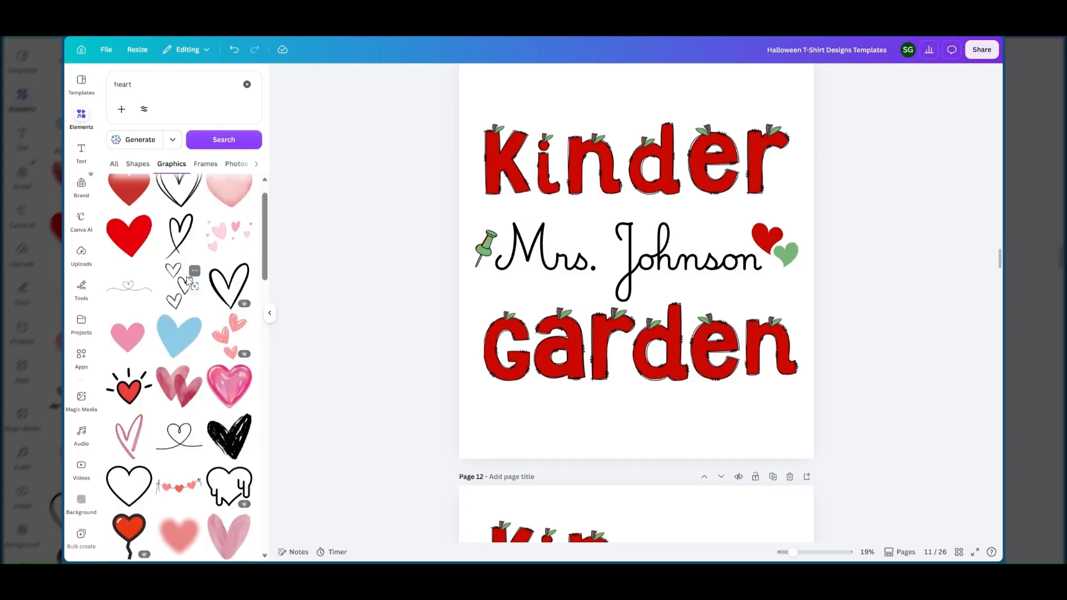
scroll(156, 400, "up", 1)
scroll(157, 411, "down", 4)
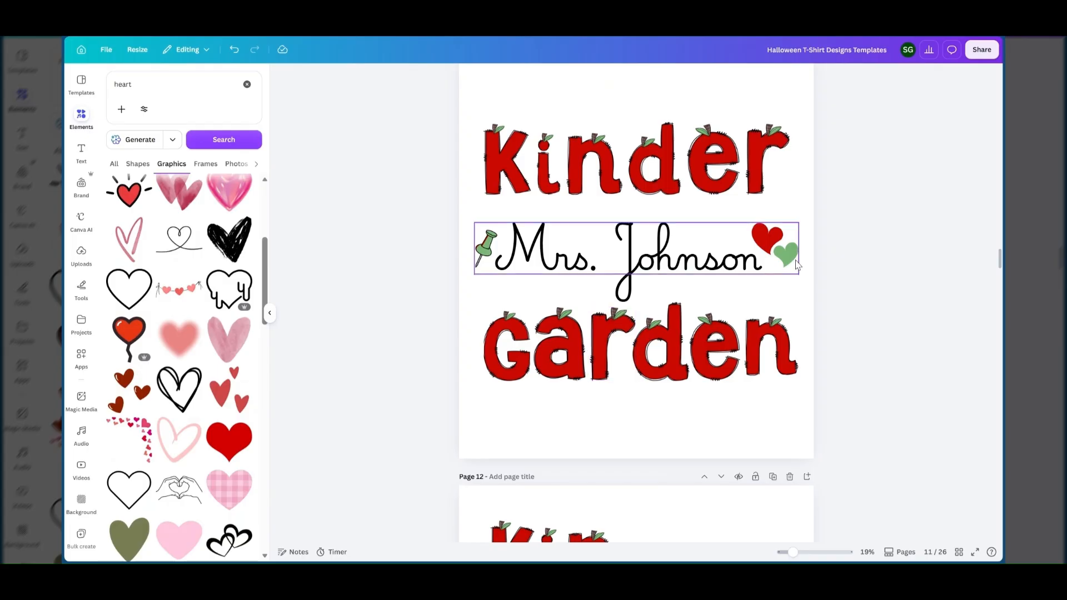
Step: Ungroup the teacher name line on page 11 so the red and green hearts graphic is a separate element
left_click(783, 245)
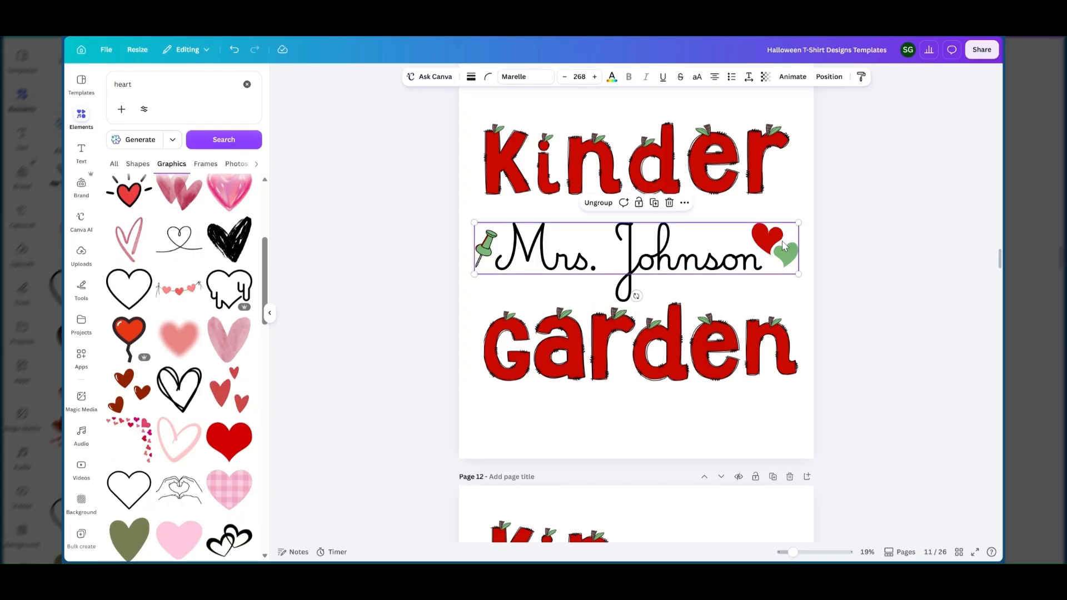
double_click(782, 241)
left_click(618, 247)
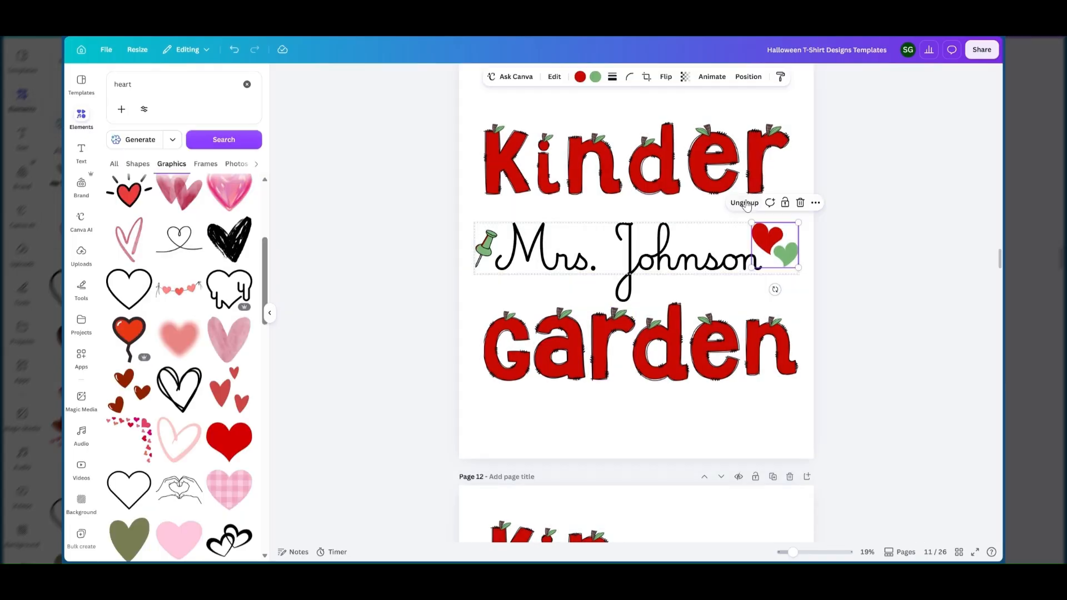
left_click(745, 203)
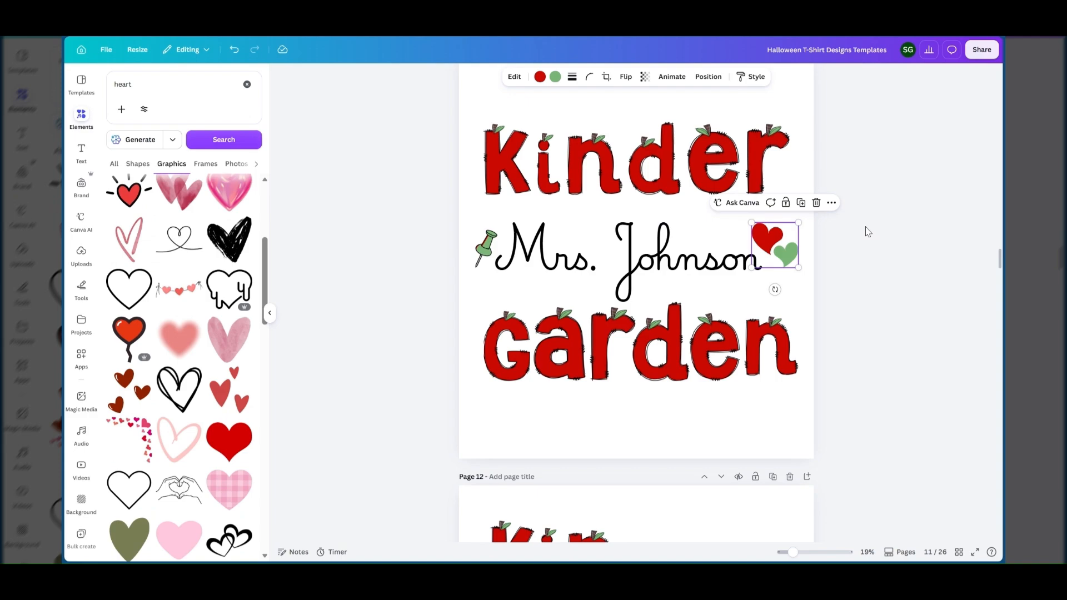
Step: View the graphic details of the red and green hearts at the end of the teacher name line
left_click(831, 202)
left_click(850, 453)
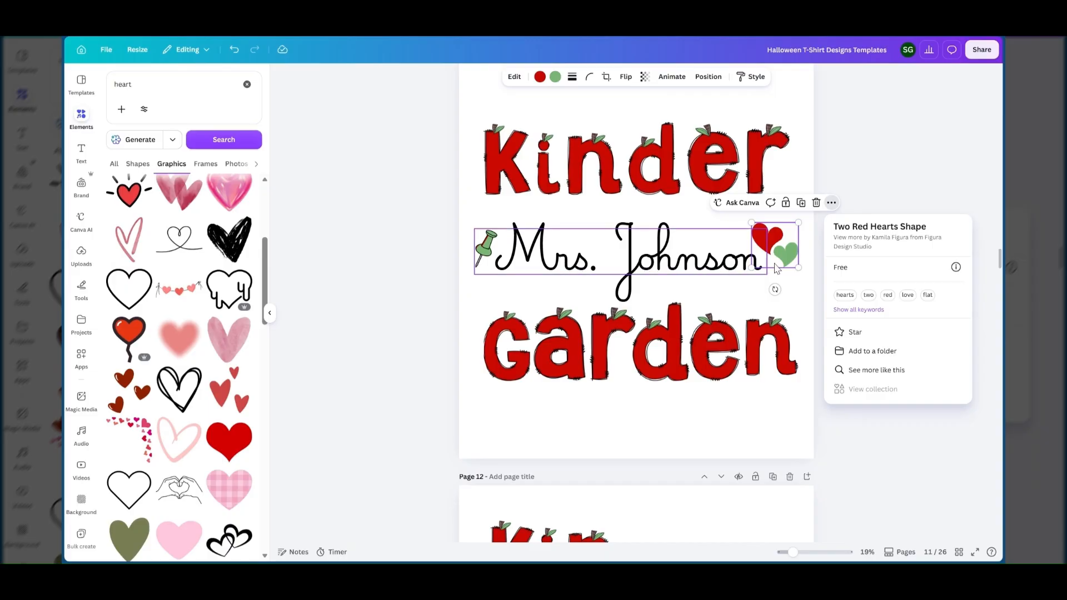
left_click(716, 295)
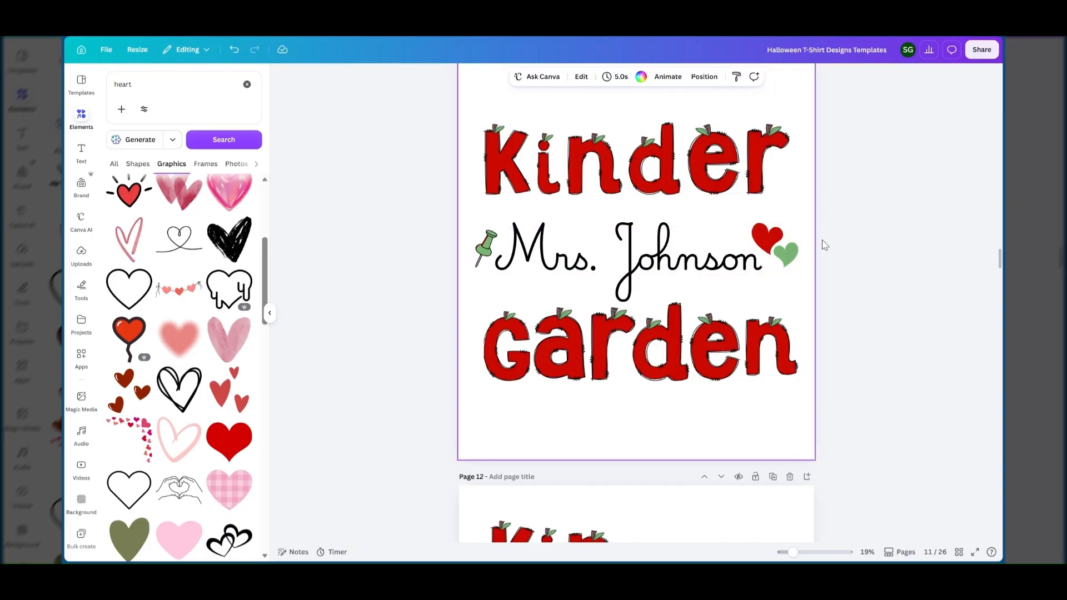
Step: Group the red and green hearts with the push pin and teacher name line on page 11
left_click_drag(821, 241, 475, 255)
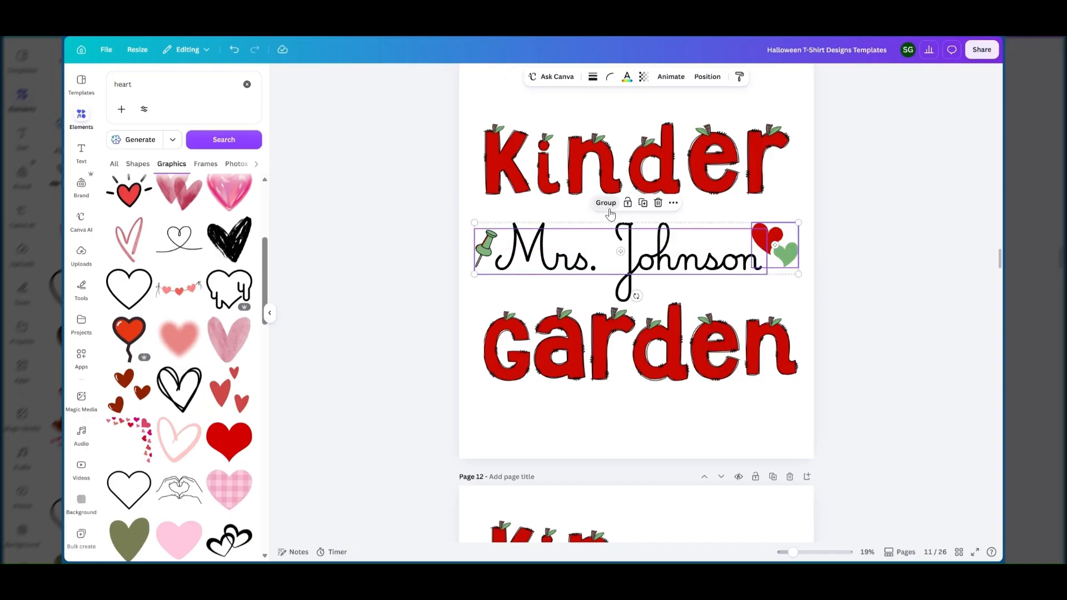
mouse_move(566, 259)
left_mouse_down()
mouse_move(614, 259)
mouse_move(581, 260)
left_mouse_up()
left_click(433, 153)
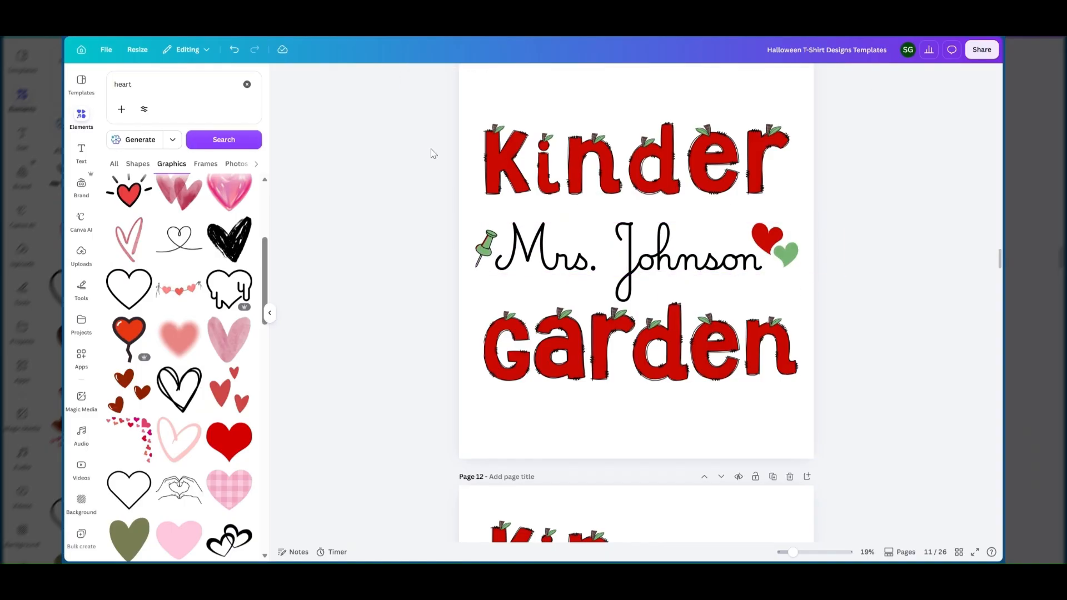
Step: Group all elements on page 11 and centre the whole design on the page
scroll(426, 189, "up", 2)
key("ctrl+a")
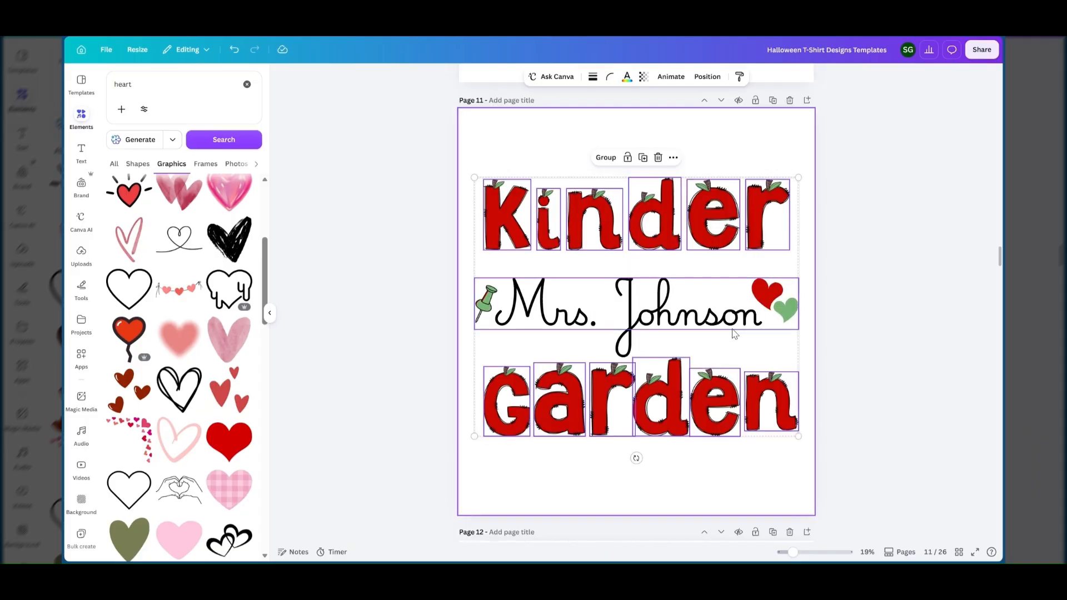
left_click(605, 156)
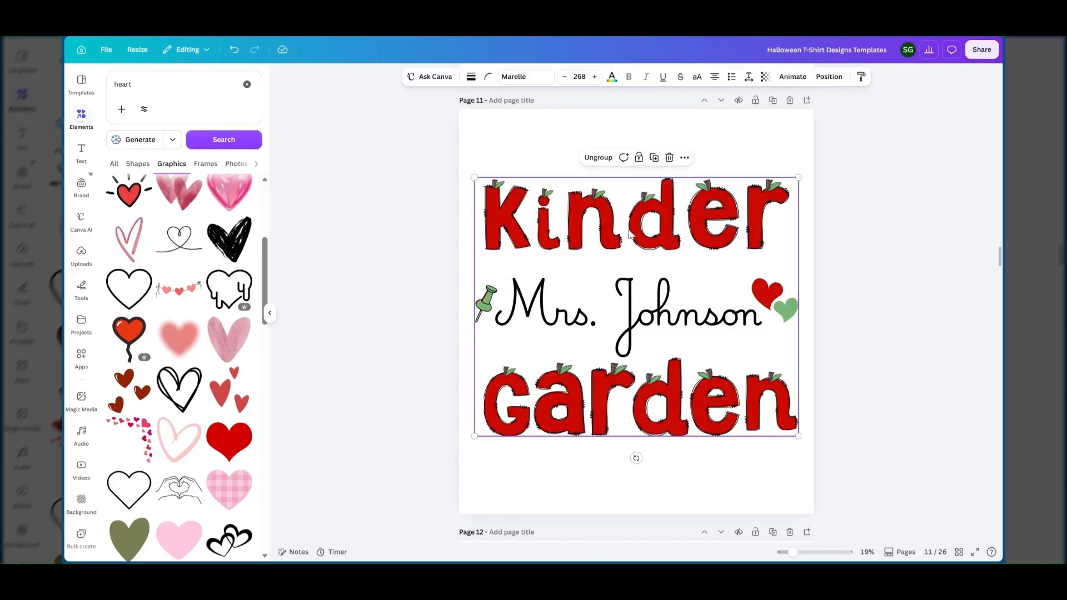
left_click_drag(630, 233, 629, 236)
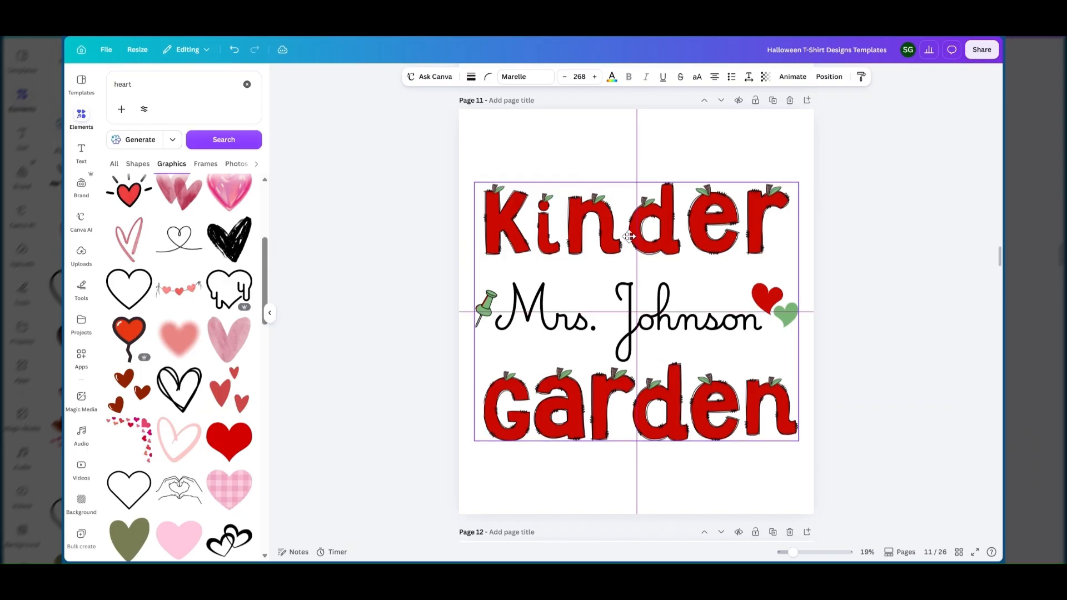
left_click(779, 153)
Step: Set up a PNG download of the design with a transparent background, and close the download settings without exporting
scroll(776, 150, "down", 1)
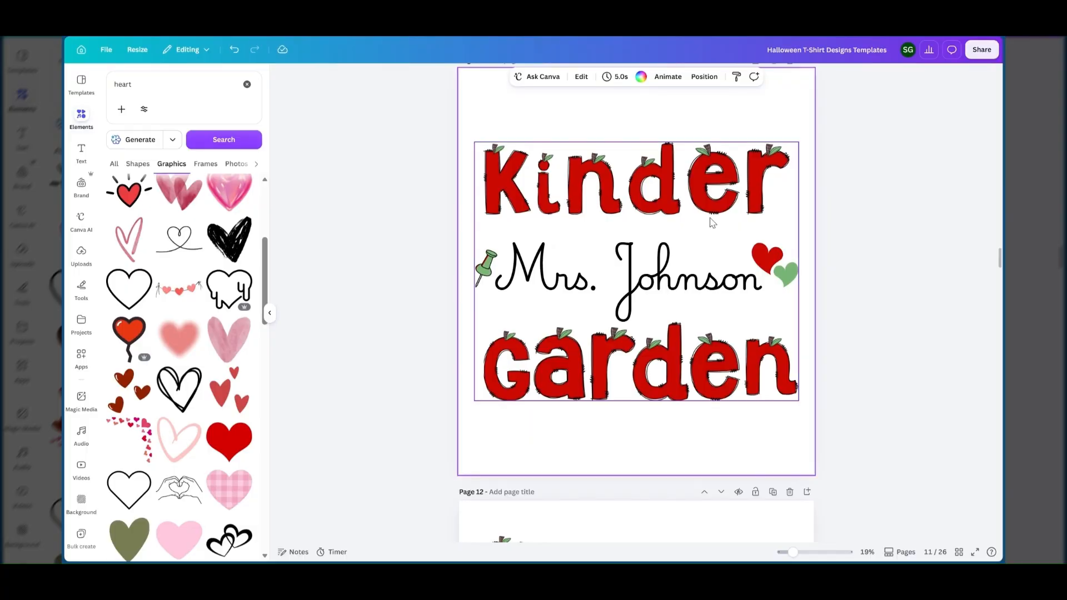
scroll(711, 222, "up", 1)
left_click(981, 50)
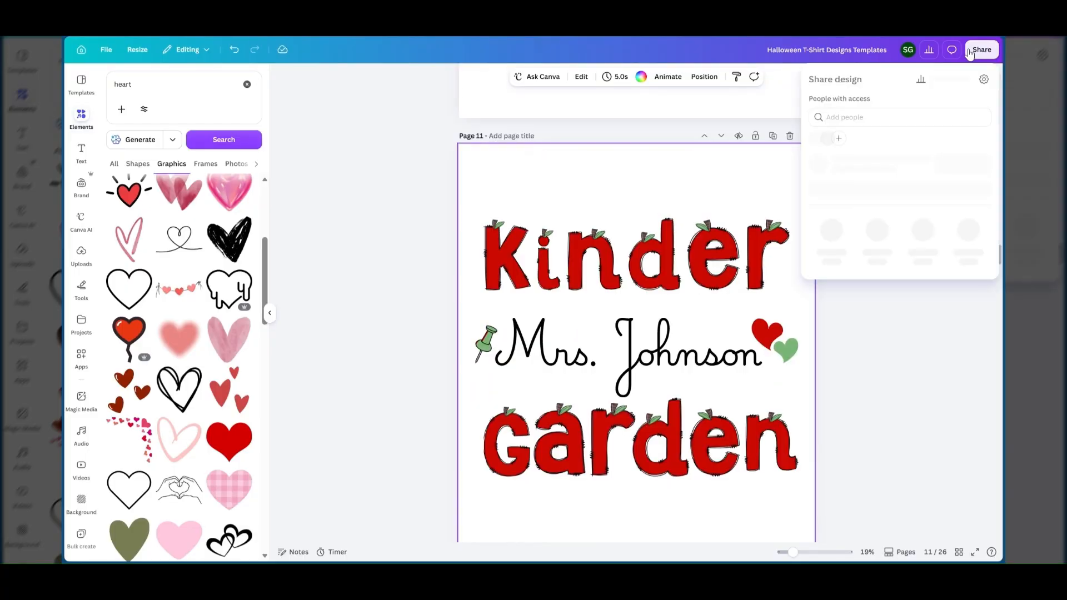
left_click(837, 283)
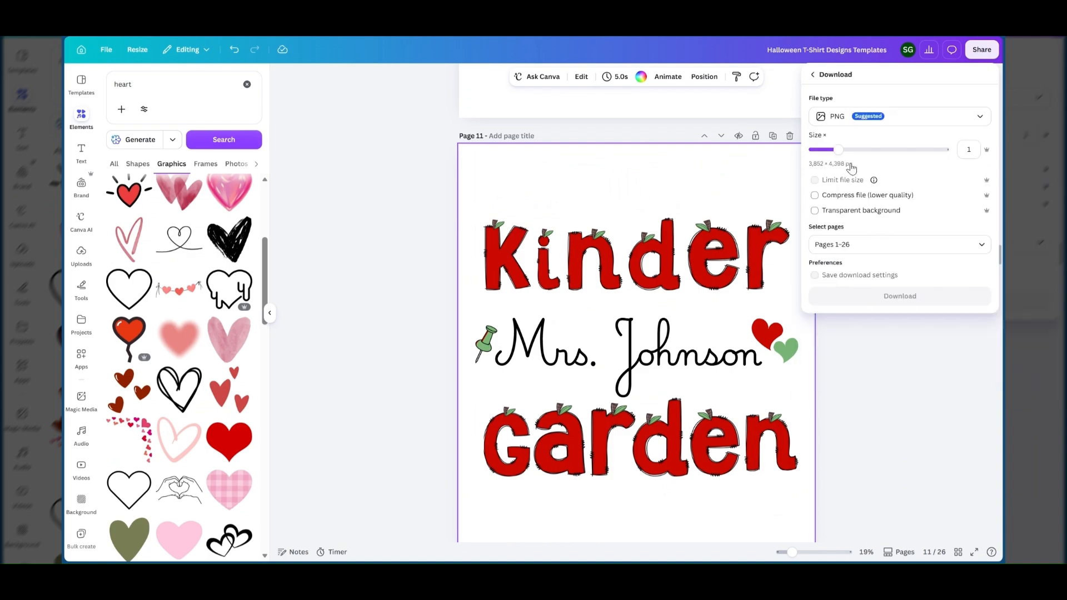
left_click(896, 245)
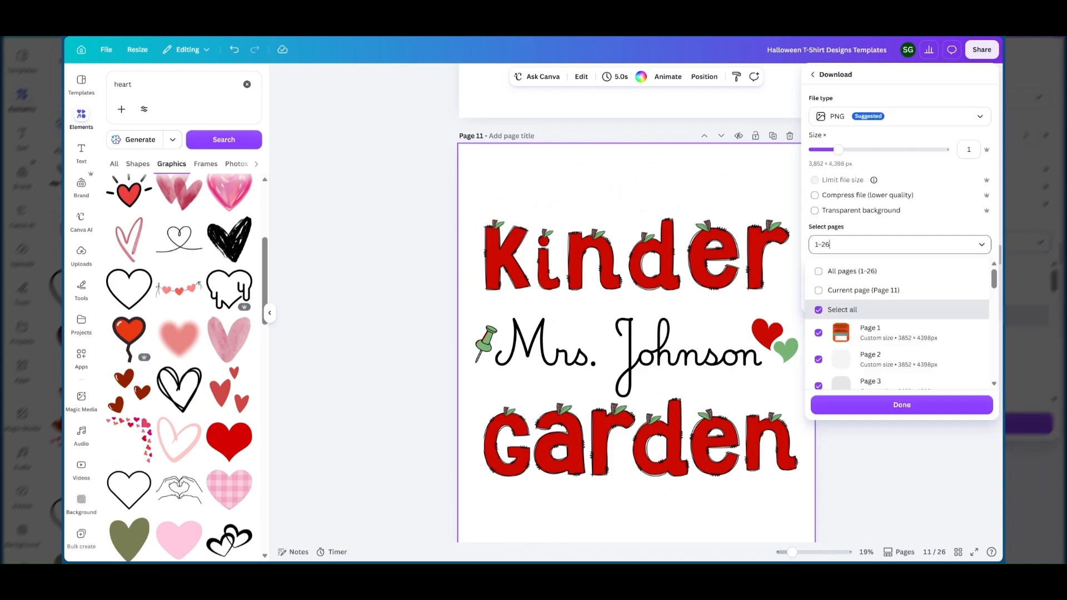
left_click(902, 210)
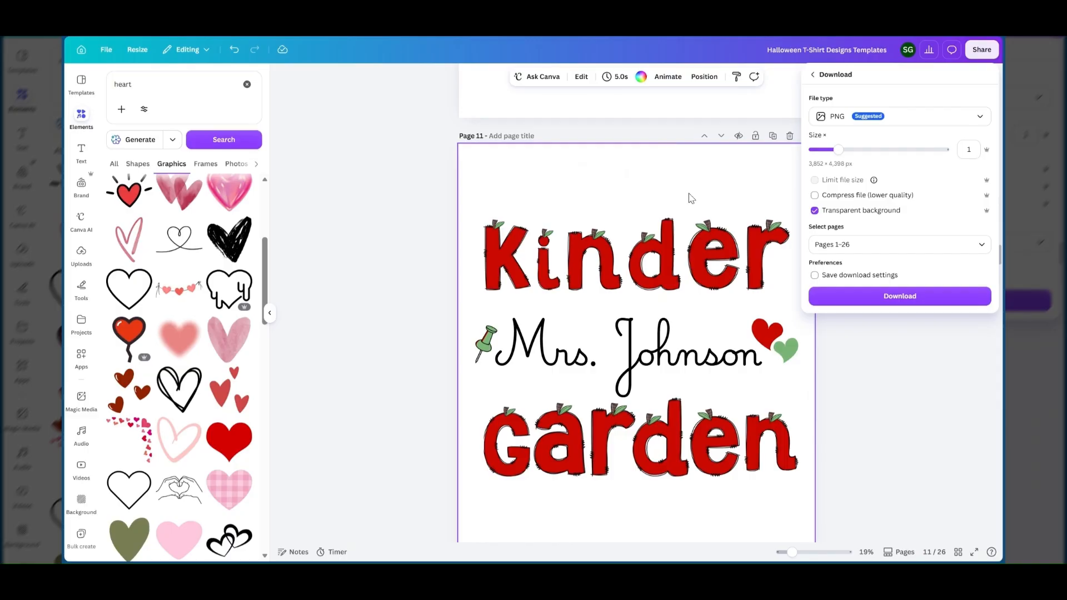
left_click(603, 220)
left_click(503, 267)
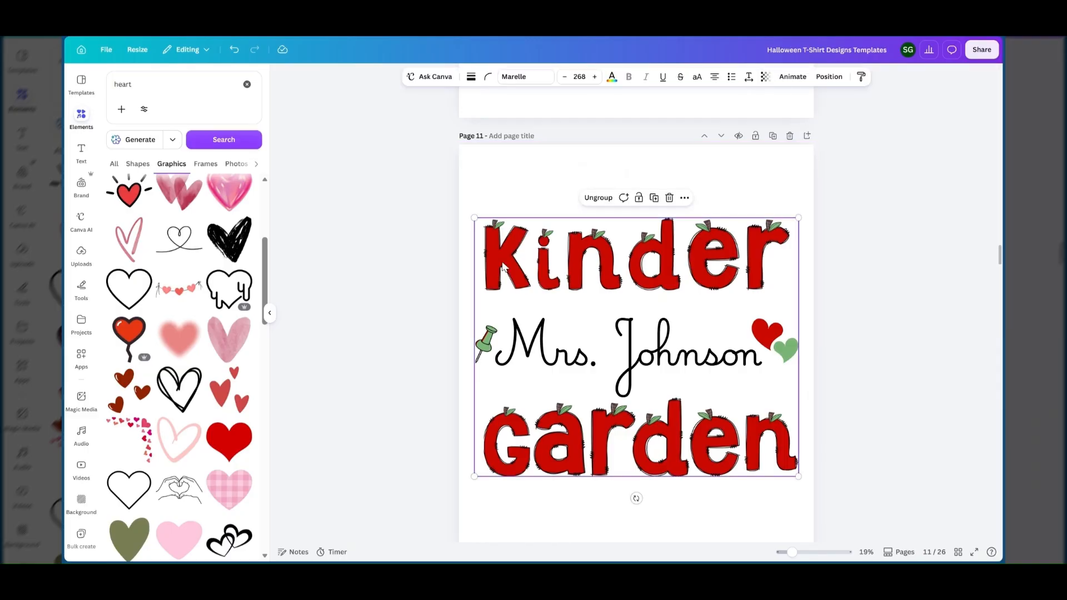
left_click(549, 202)
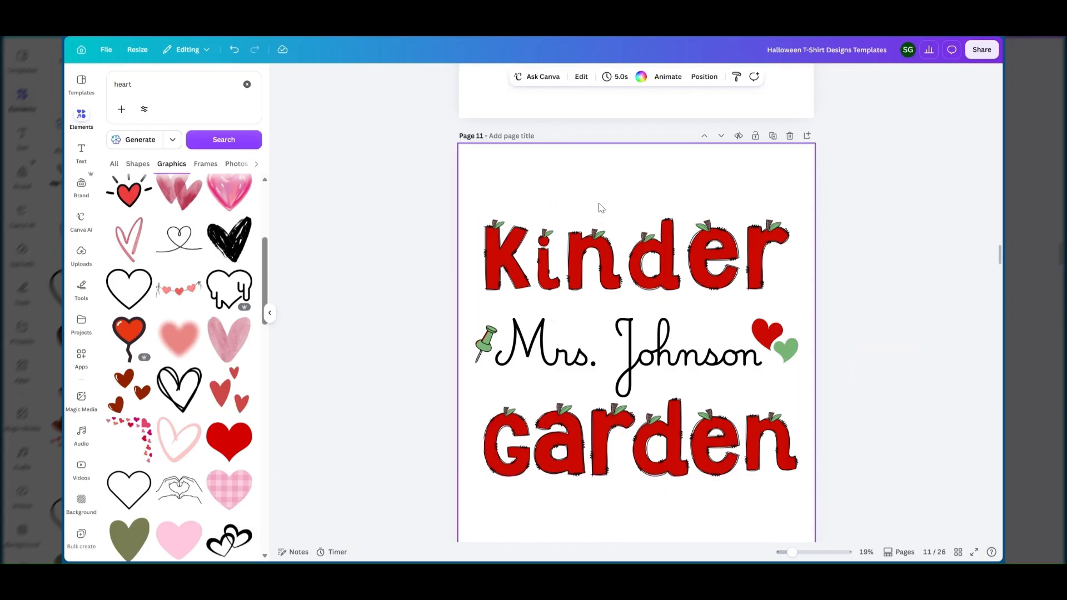
Step: Duplicate page 11 with the red apple-letter design
scroll(652, 181, "down", 2)
scroll(652, 181, "down", 2)
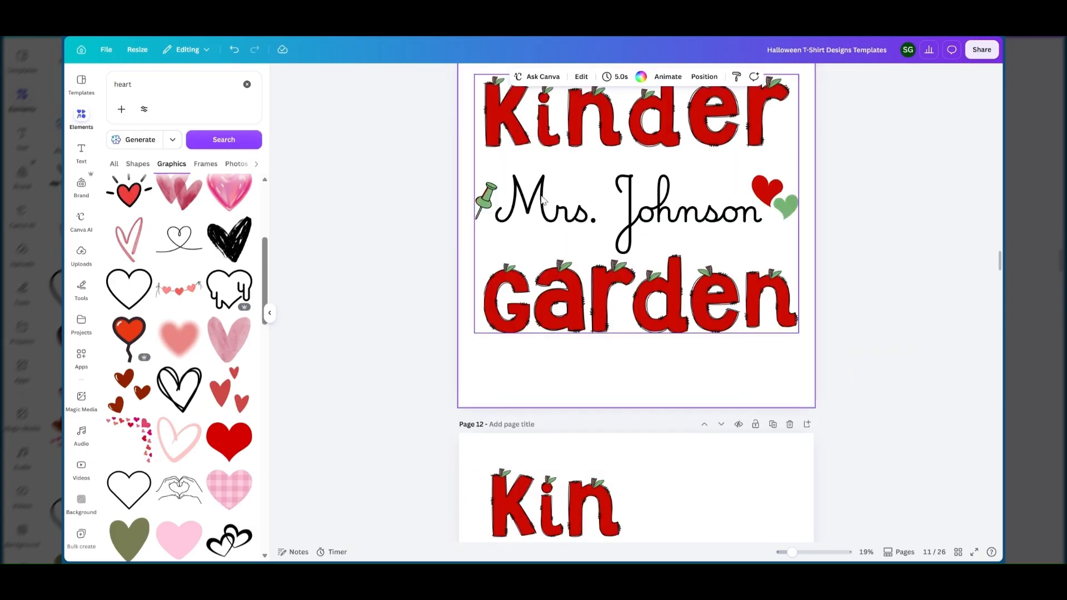
left_click(634, 220)
scroll(532, 320, "up", 2)
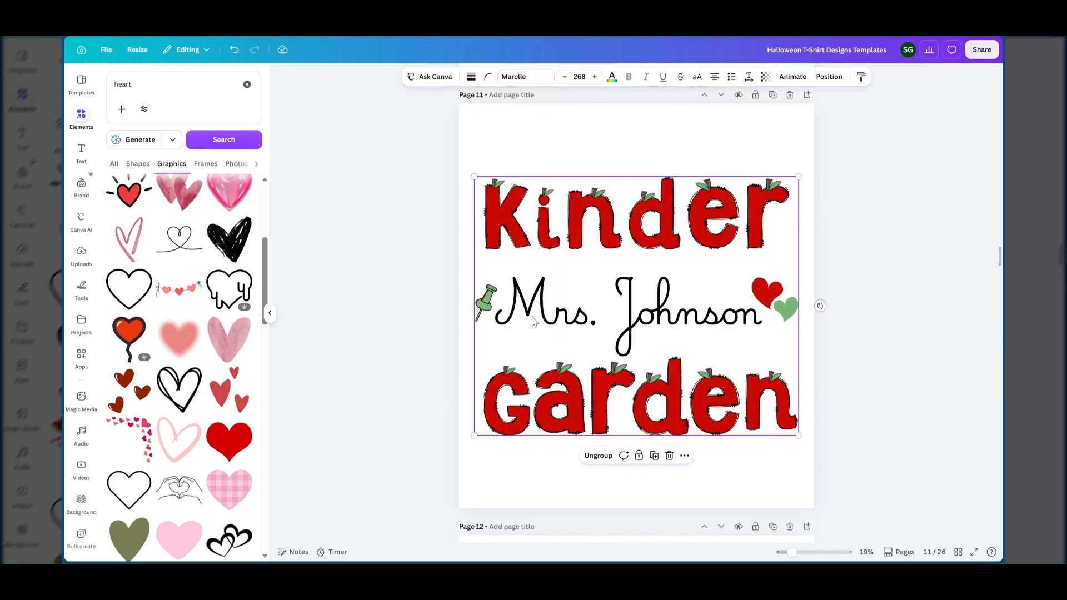
left_click(560, 320)
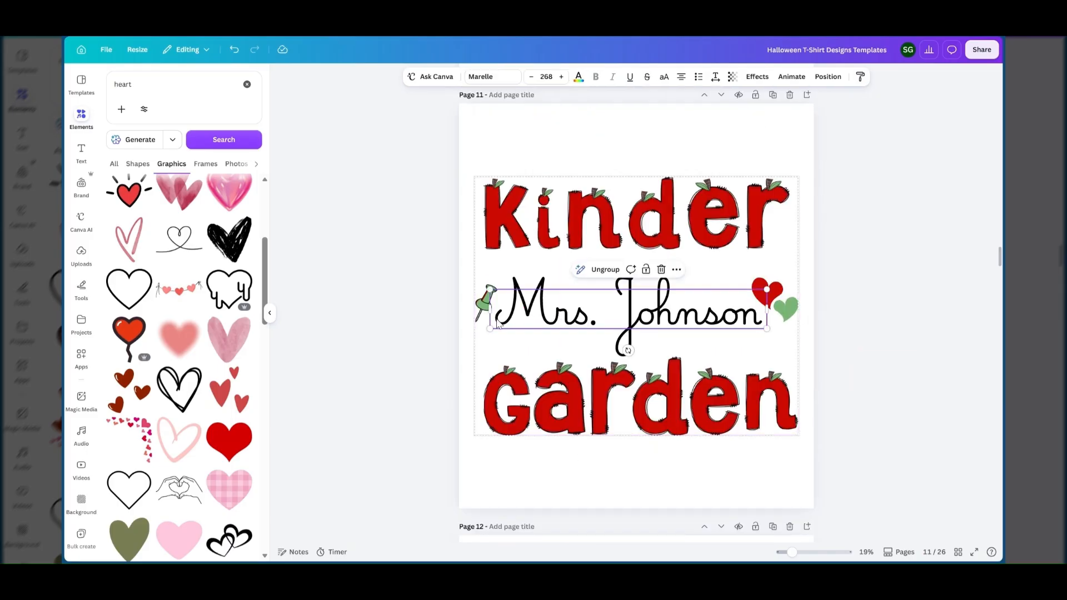
left_click(675, 161)
left_click(807, 100)
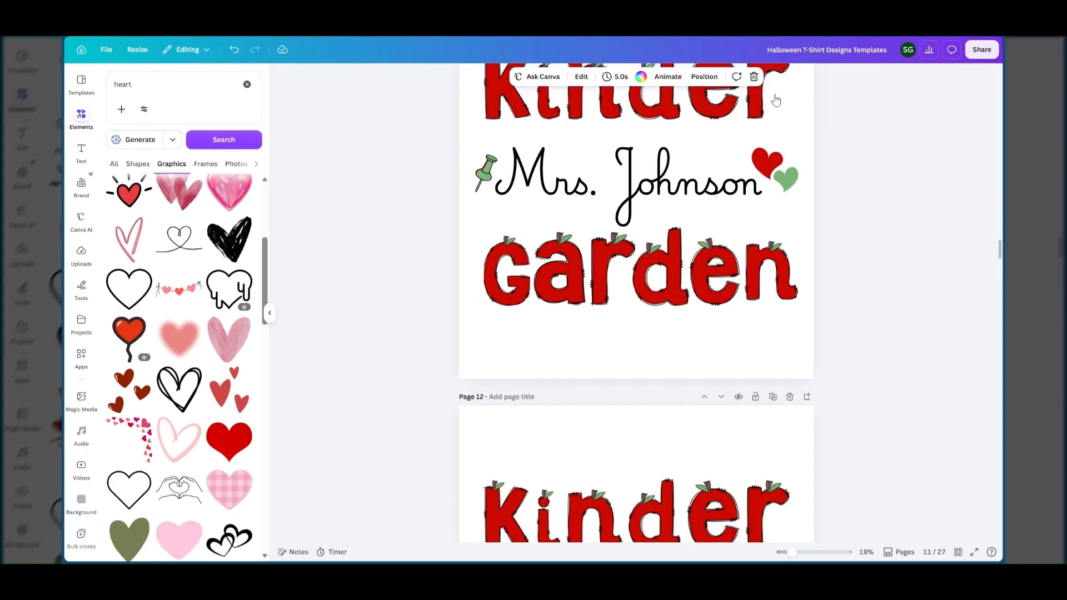
Step: Change the teacher name text on the duplicated page 12 to white
left_click(723, 304)
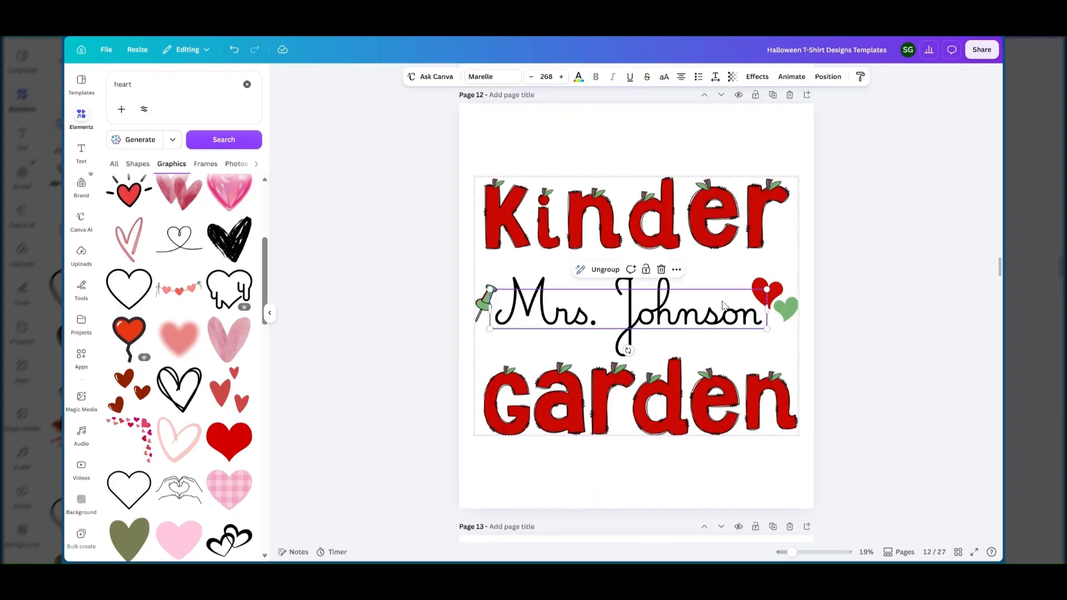
double_click(723, 305)
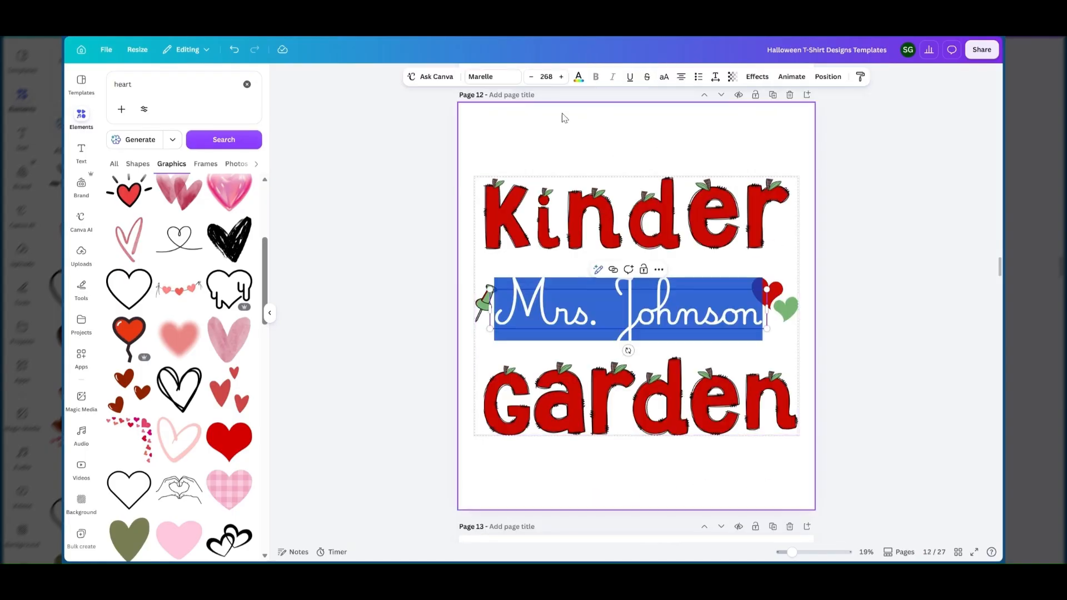
left_click(578, 78)
left_click(158, 147)
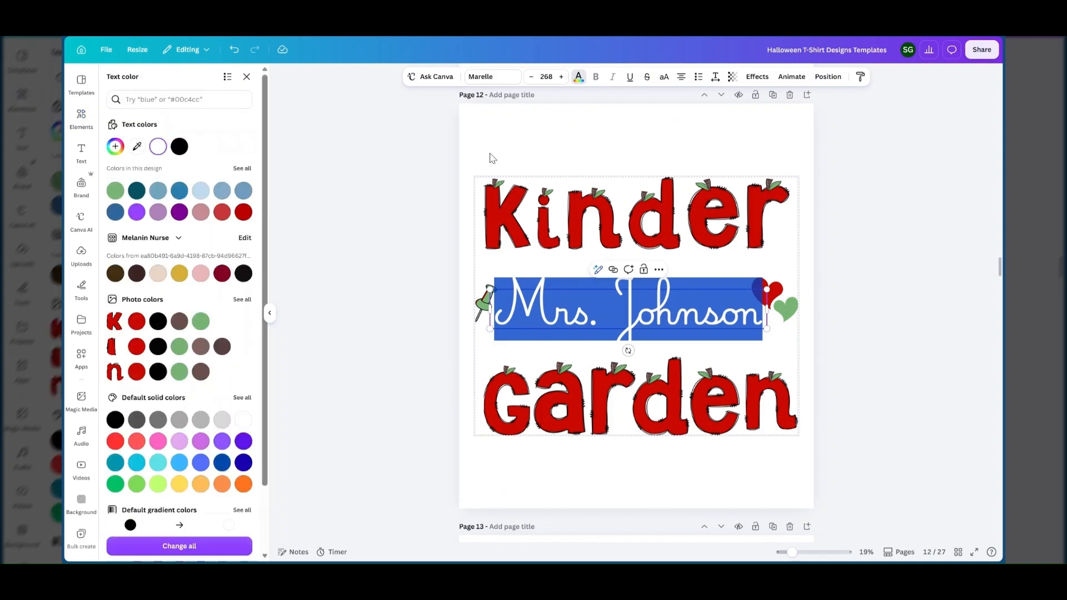
left_click(514, 148)
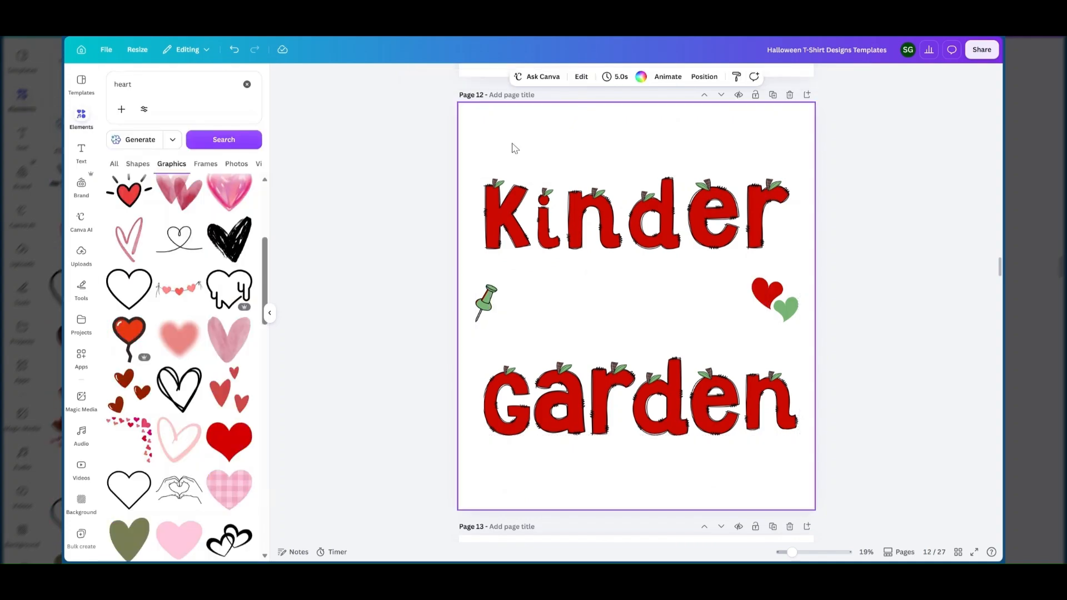
left_click(581, 314)
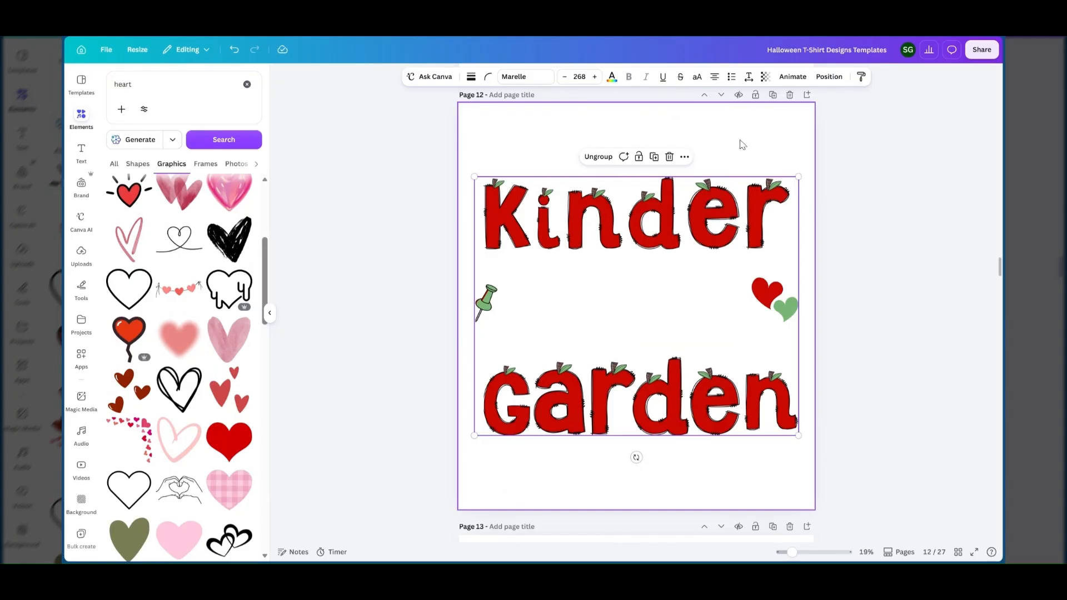
Step: Title page 12 "Red Letter Teacher with White Font"
scroll(745, 155, "up", 5)
scroll(585, 332, "down", 1)
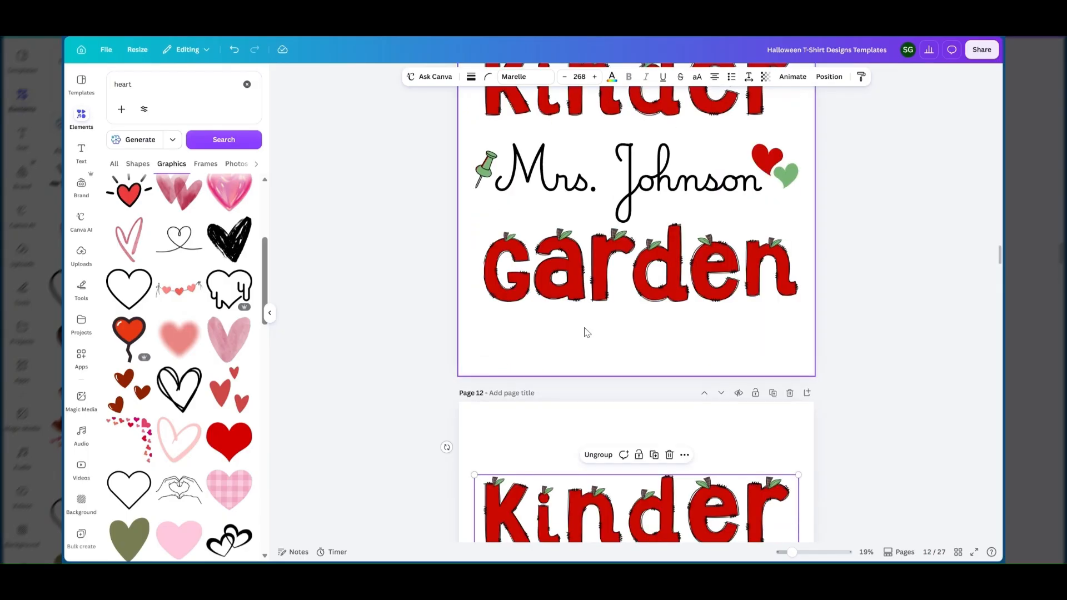
left_click(508, 394)
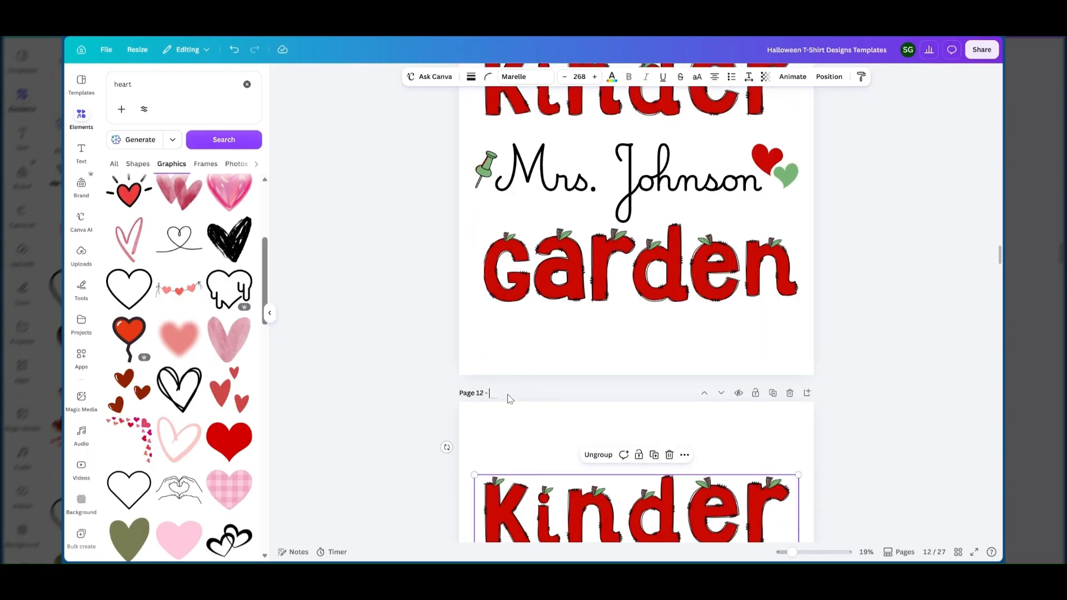
type("Red")
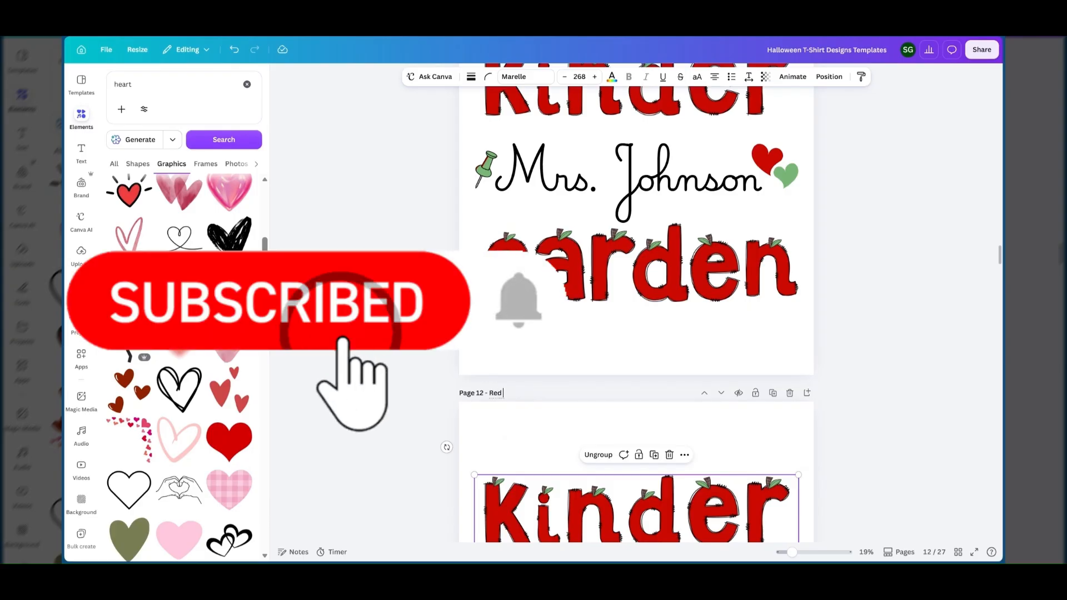
type(" Letter Teac")
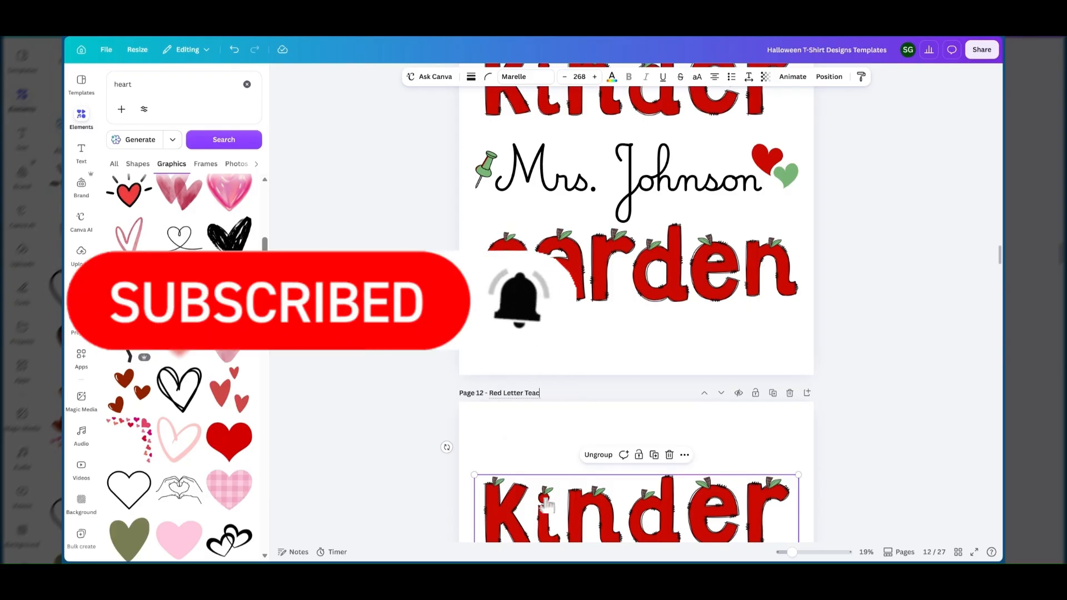
type("her")
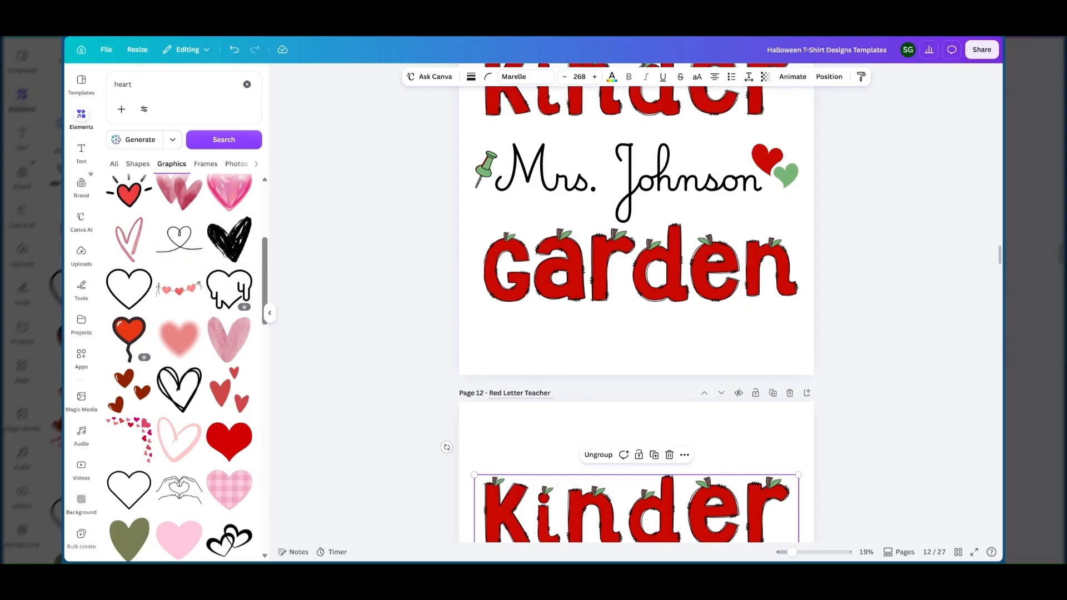
type(" with White Font")
Step: Go to the pencil-and-ruler letter design on page 14, and clear the "heart" search from the elements
scroll(637, 303, "up", 5)
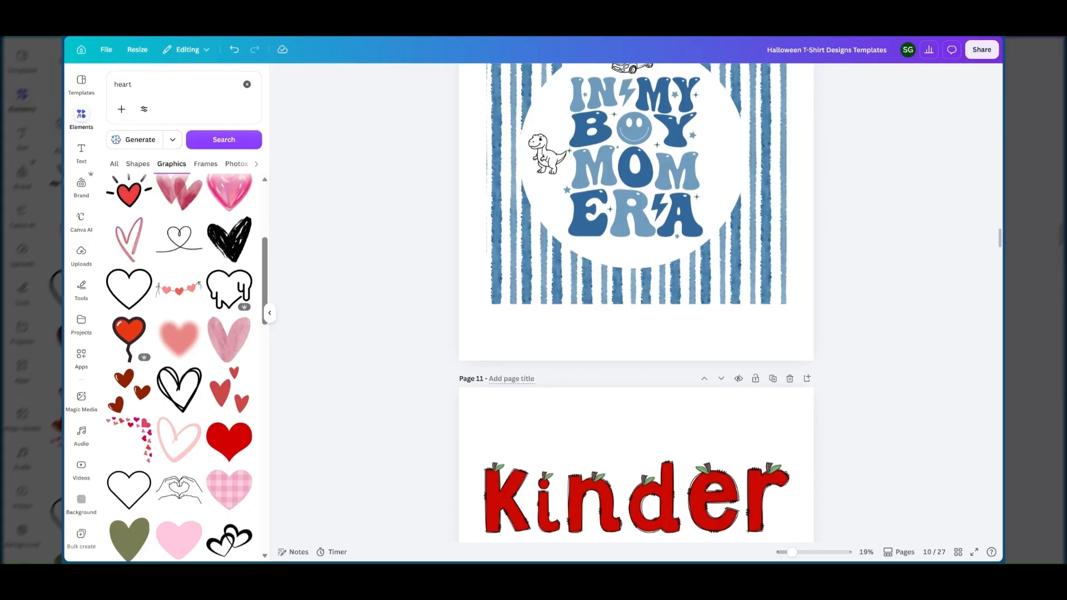
scroll(596, 350, "down", 5)
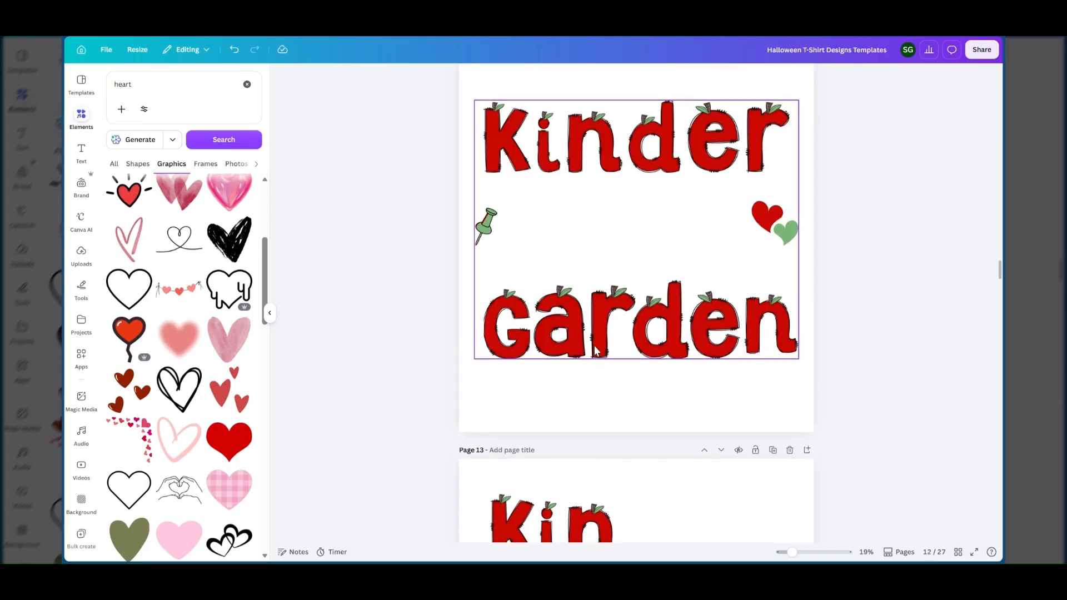
scroll(596, 351, "down", 5)
scroll(596, 350, "up", 8)
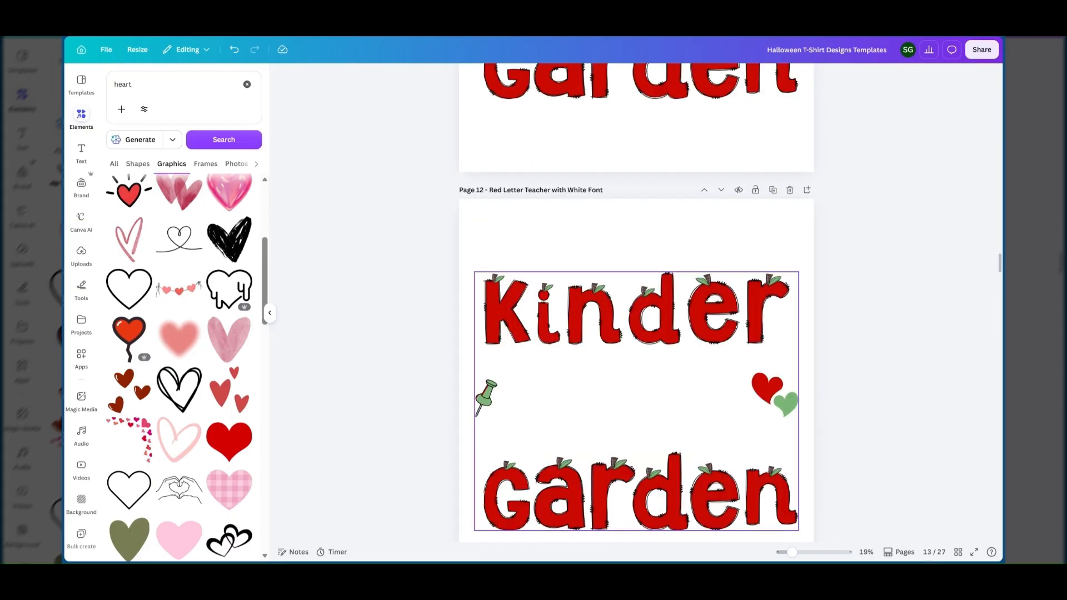
scroll(596, 350, "down", 1)
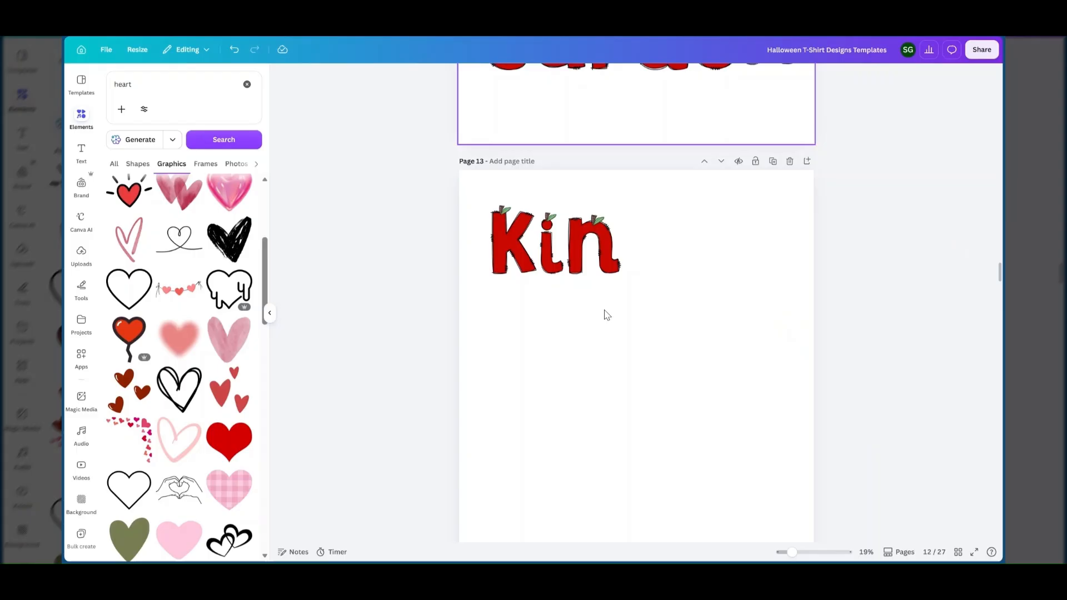
scroll(605, 315, "down", 5)
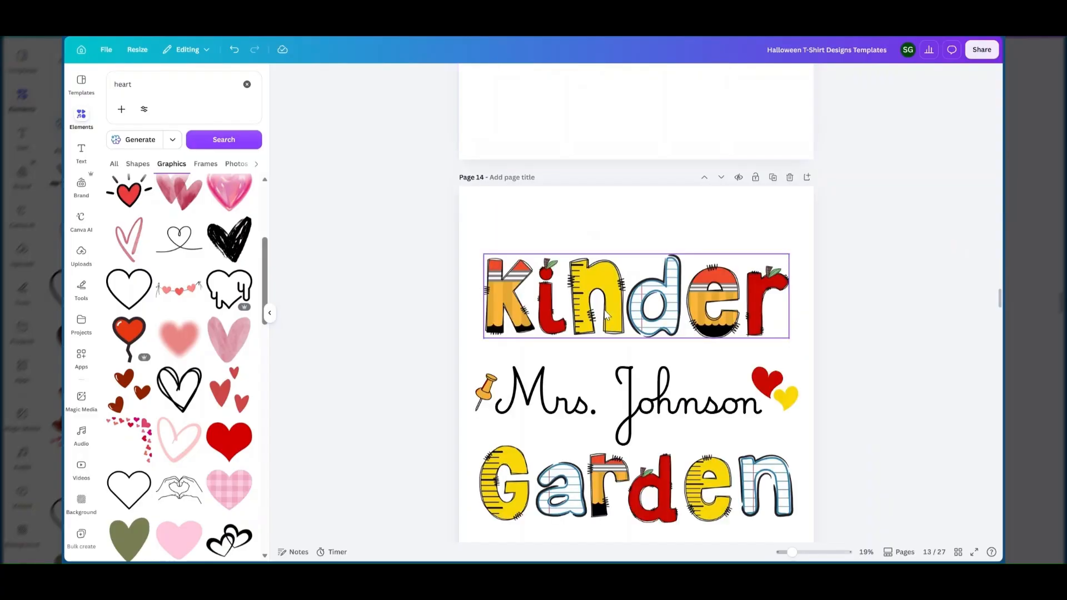
scroll(606, 316, "down", 2)
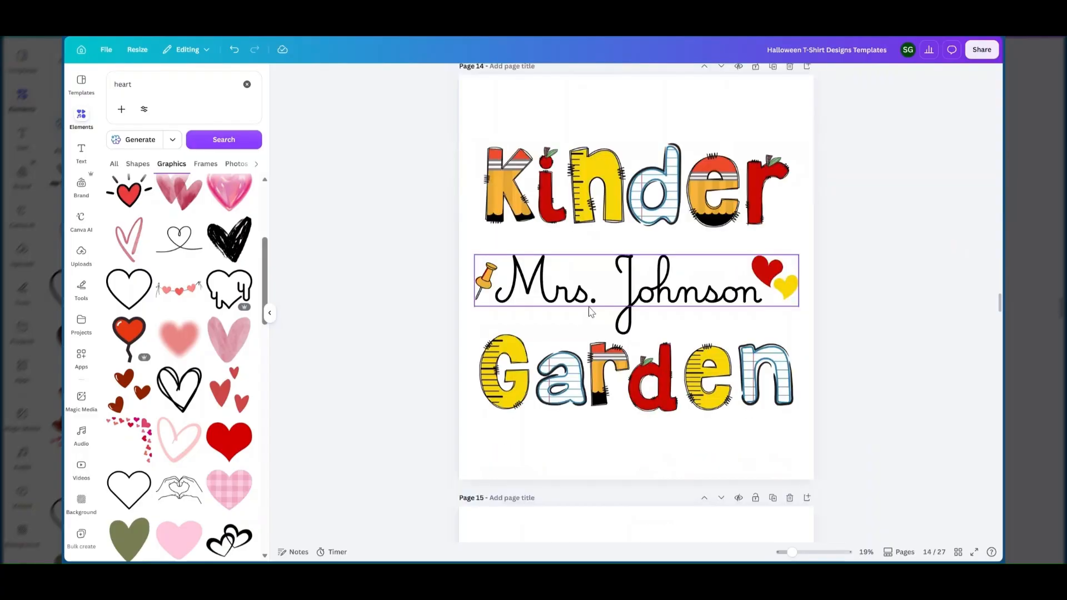
left_click(247, 84)
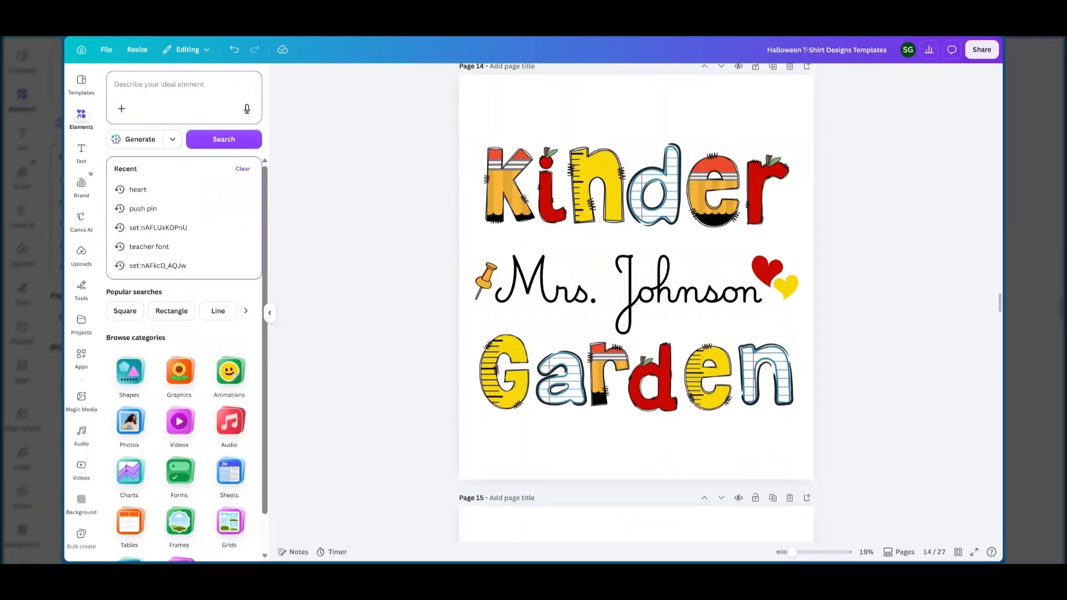
type("letter")
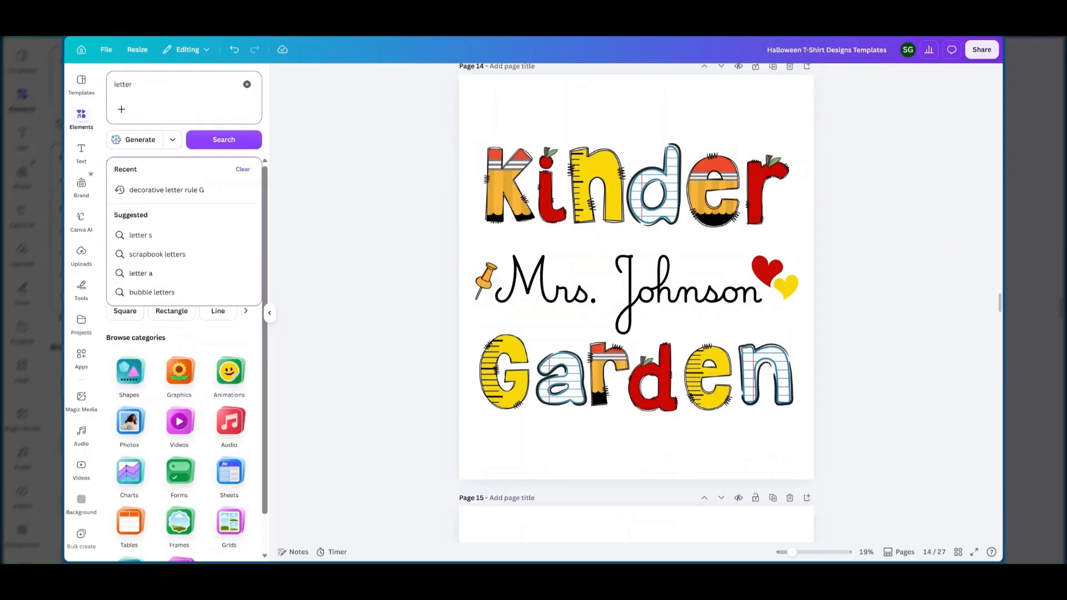
key("BackSpace")
key("BackSpace")
key("BackSpace")
key("BackSpace")
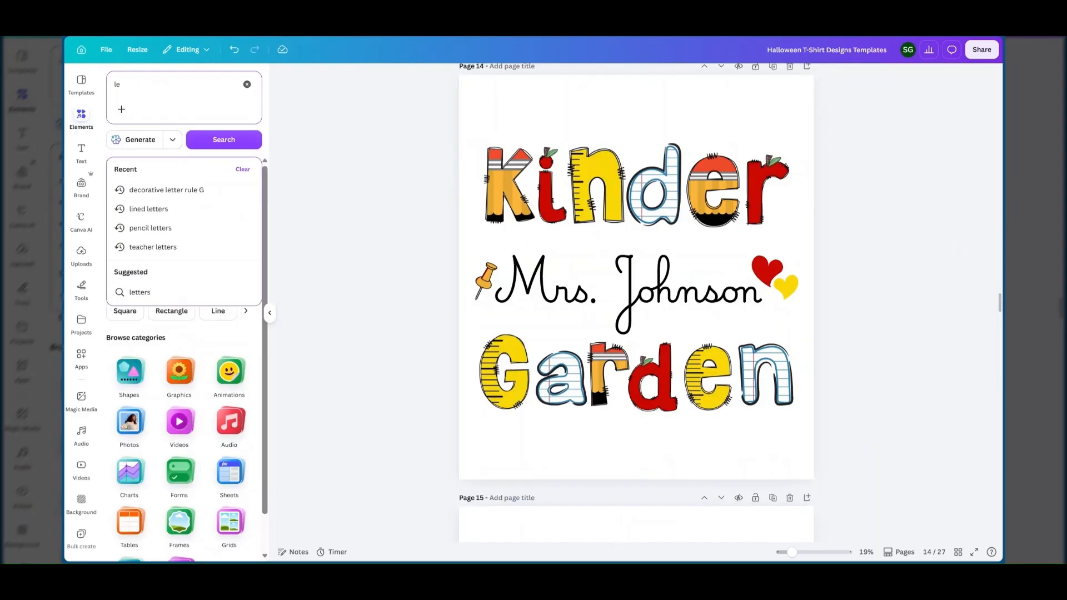
key("BackSpace")
key("BackSpace")
Step: Search the elements for "pencil font" and show all the matching graphics
type("pec")
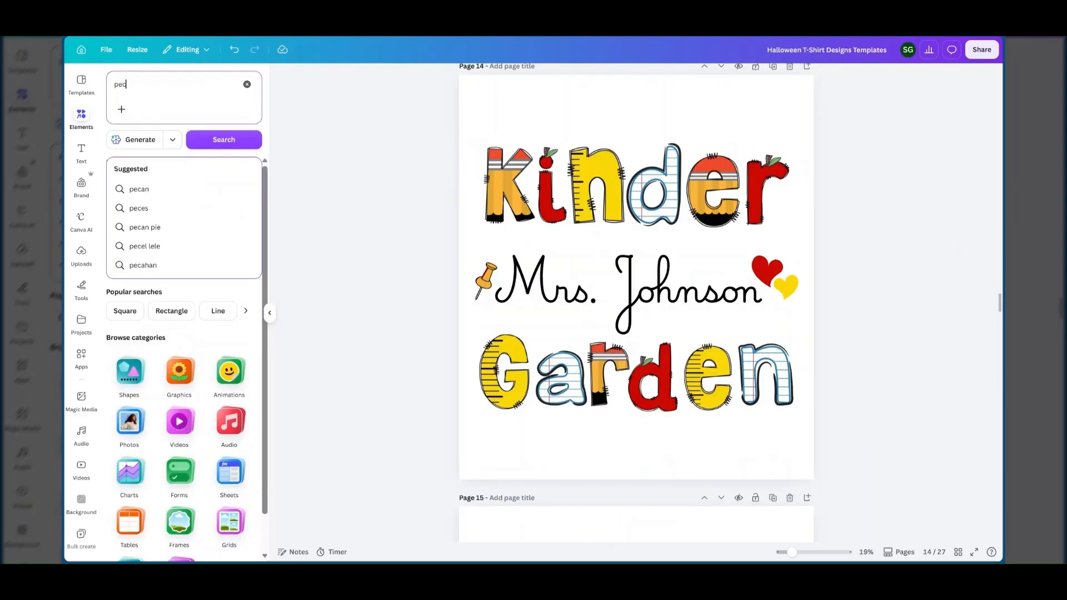
key("BackSpace")
type("ncil fo")
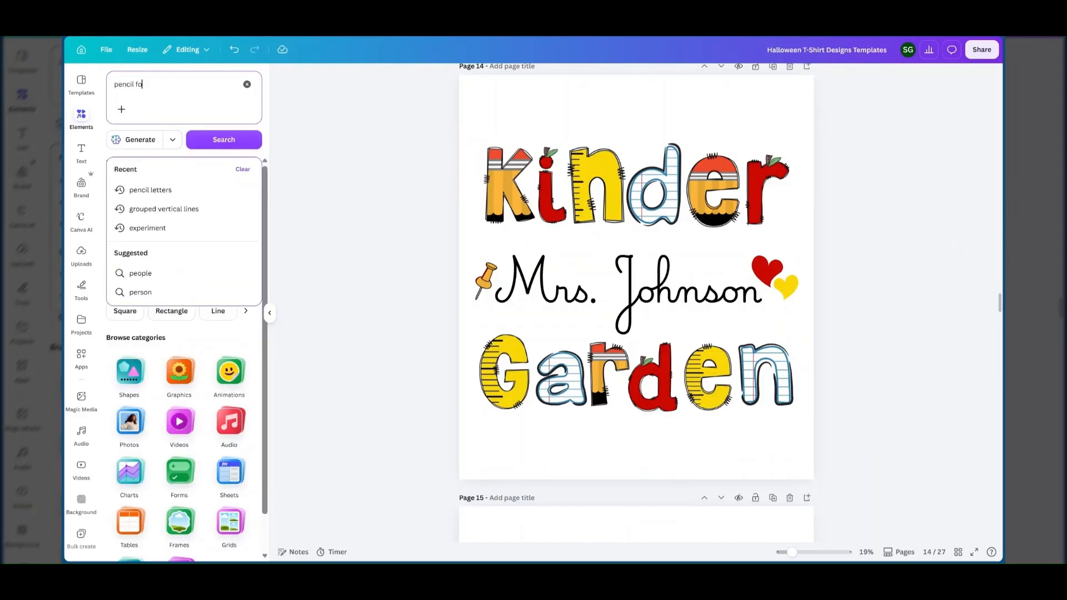
type("nt")
key("Return")
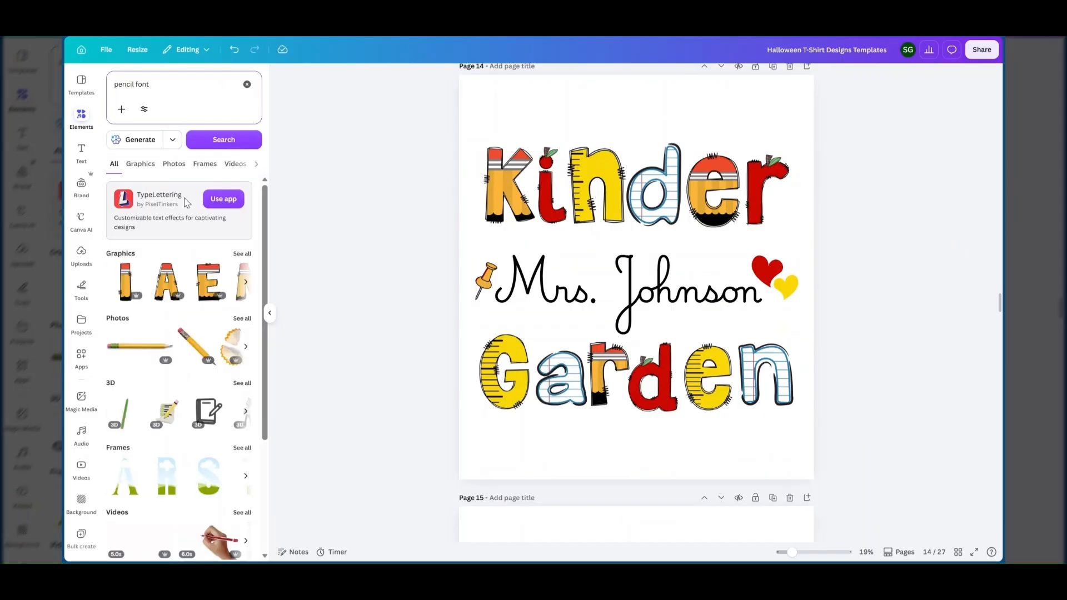
left_click(243, 254)
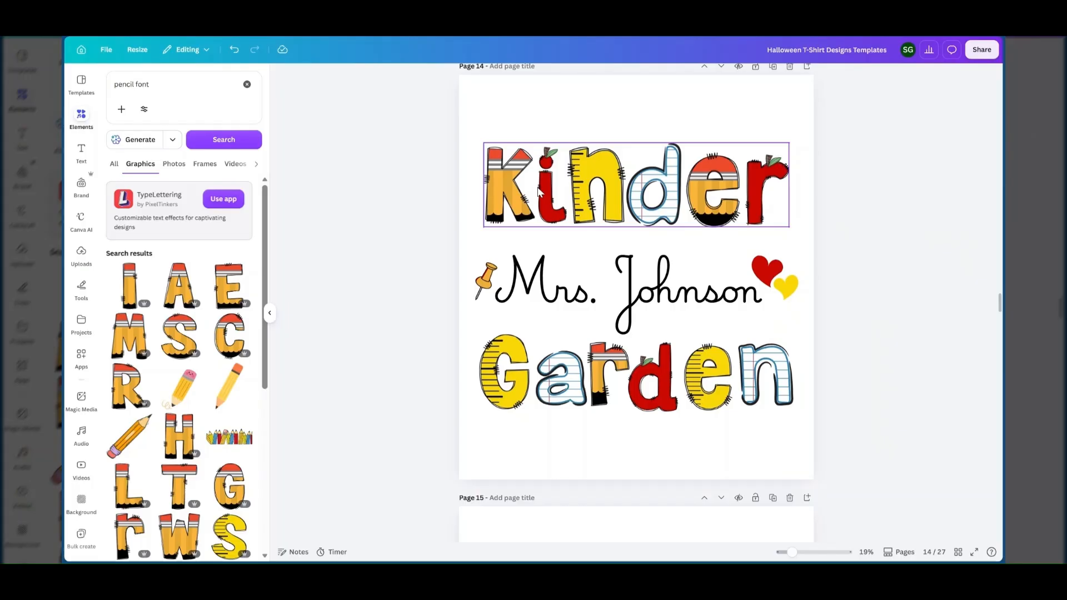
Step: Check the title, creator and keywords of the pencil letter S, and look through the other pencil letters
scroll(162, 363, "down", 1)
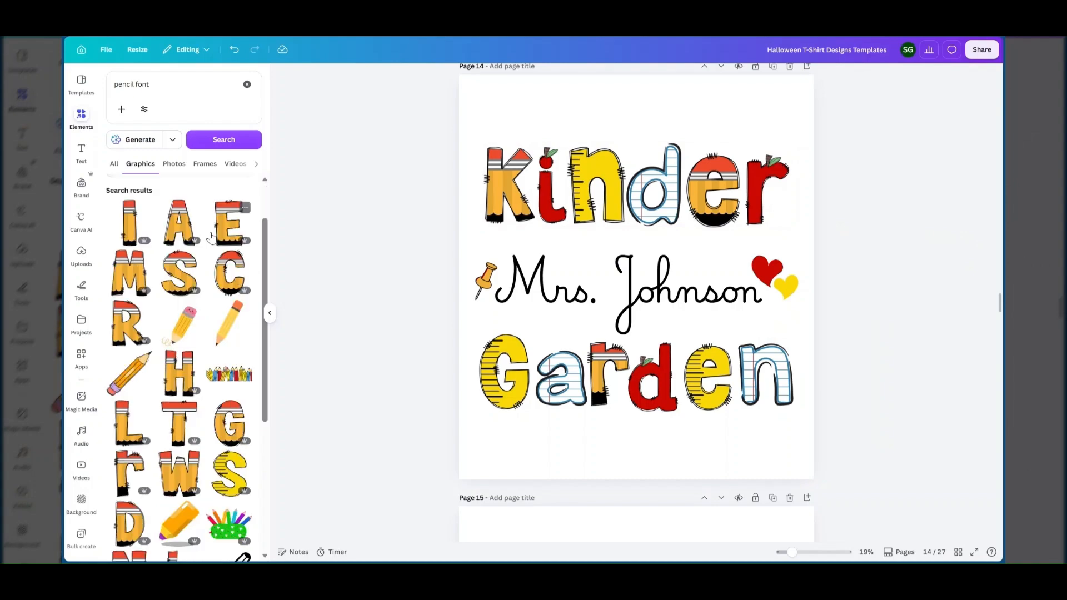
left_click(194, 258)
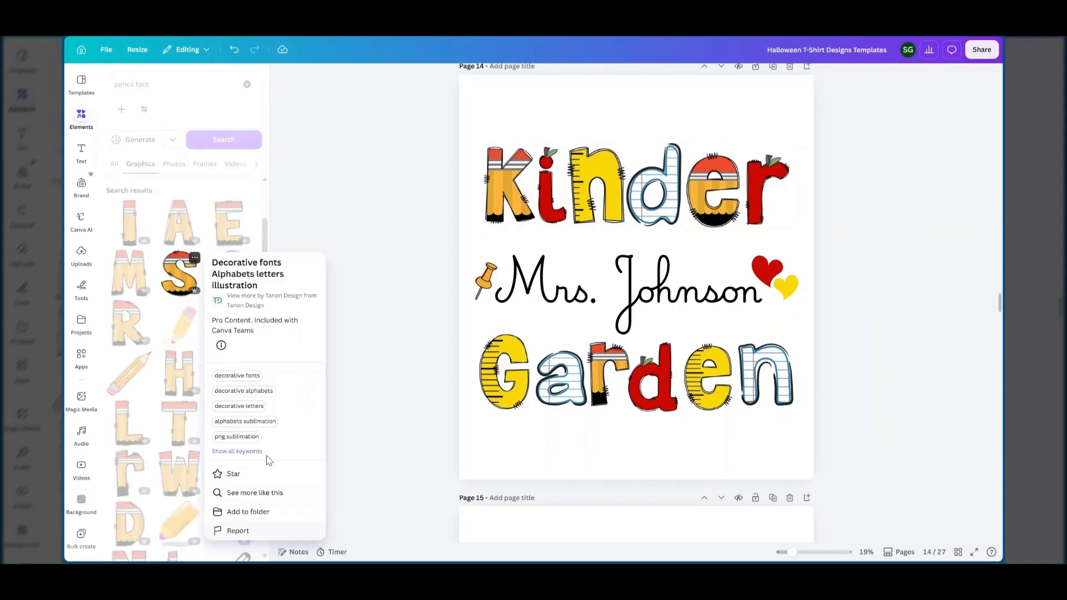
left_click(305, 216)
scroll(138, 392, "down", 2)
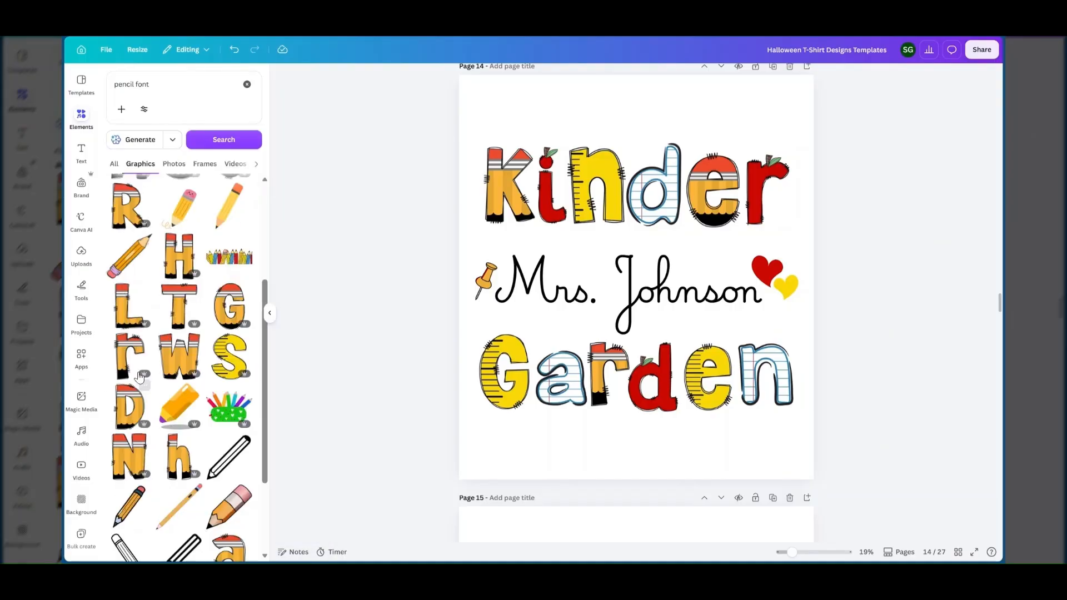
scroll(127, 420, "up", 2)
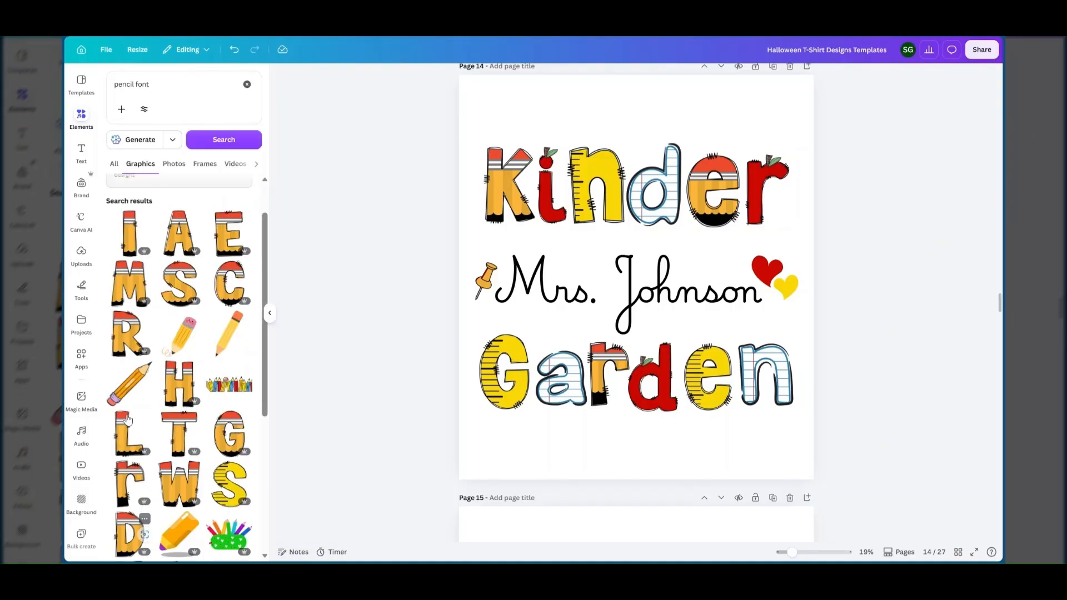
scroll(164, 351, "up", 1)
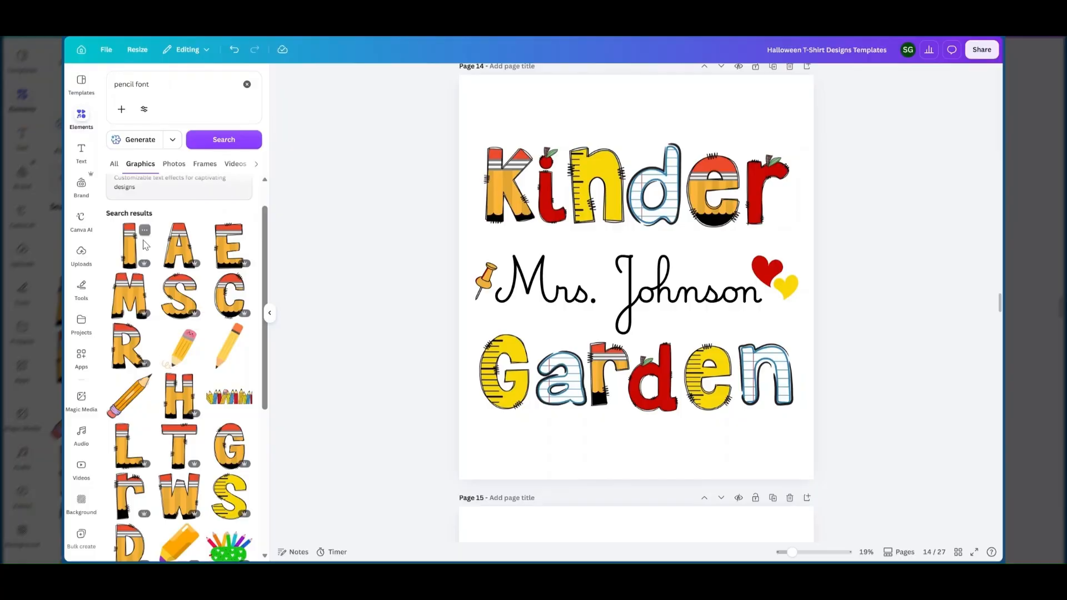
Step: Pick out the letters of "Kinder" on page 14 one by one to examine their pencil, apple, ruler and notebook styles
left_click(510, 190)
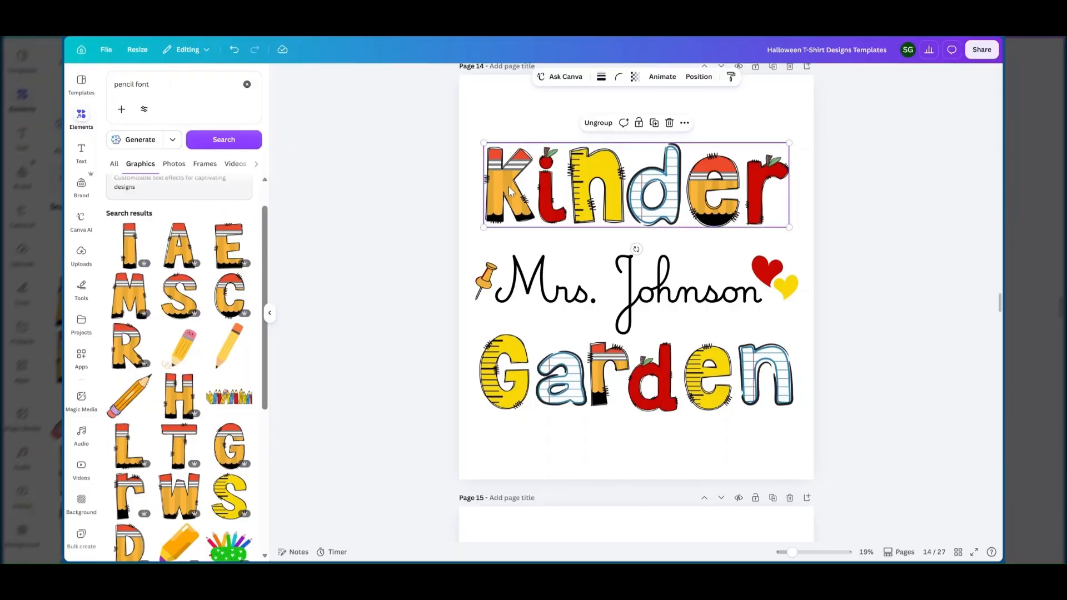
double_click(508, 185)
key("Escape")
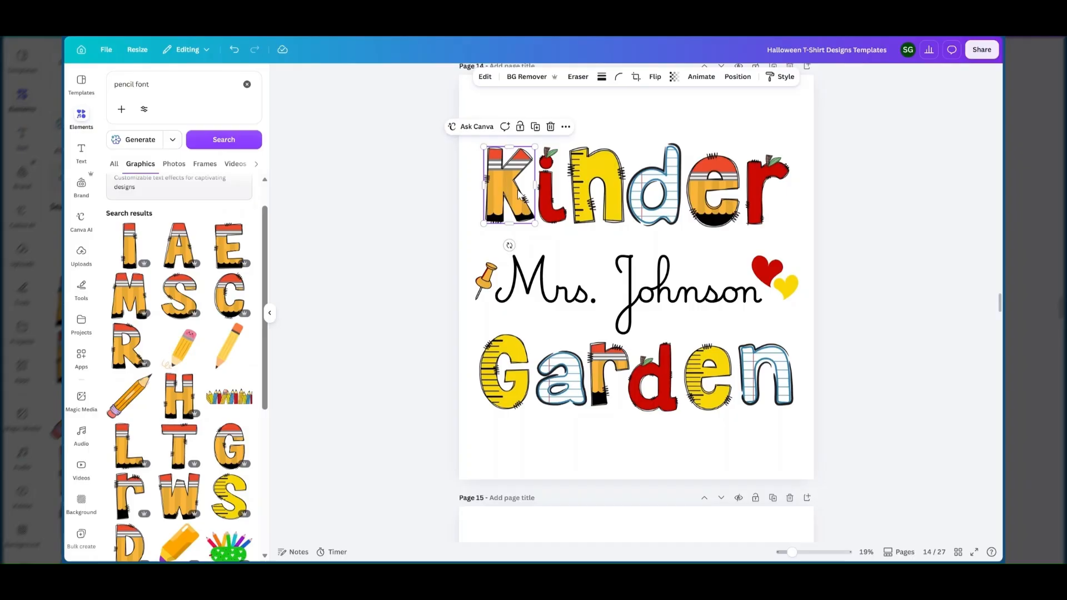
left_click(545, 155)
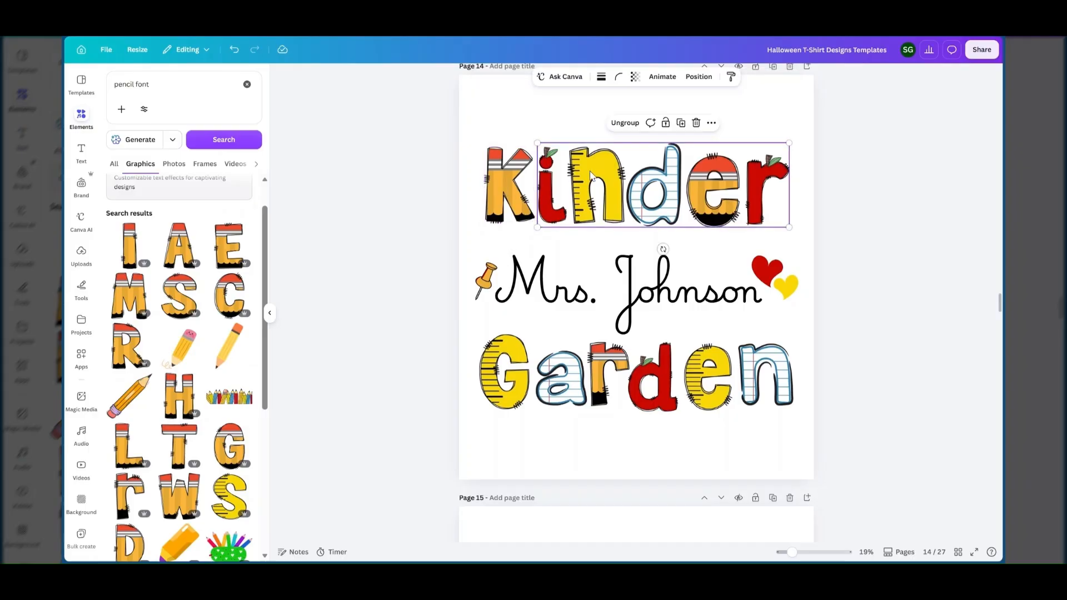
left_click(591, 177)
left_click(663, 186)
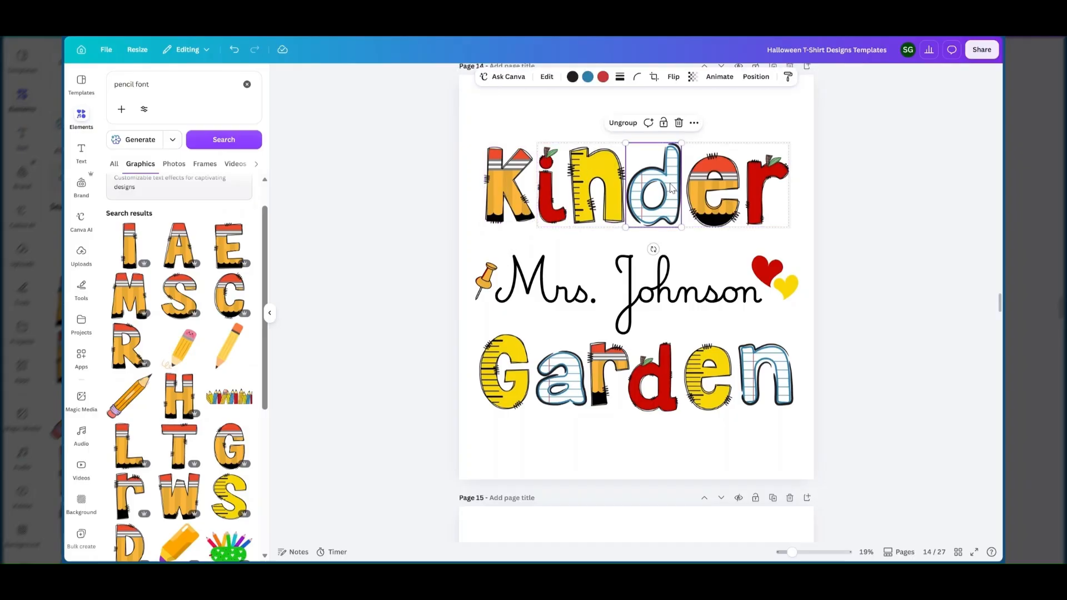
left_click(714, 188)
left_click(768, 184)
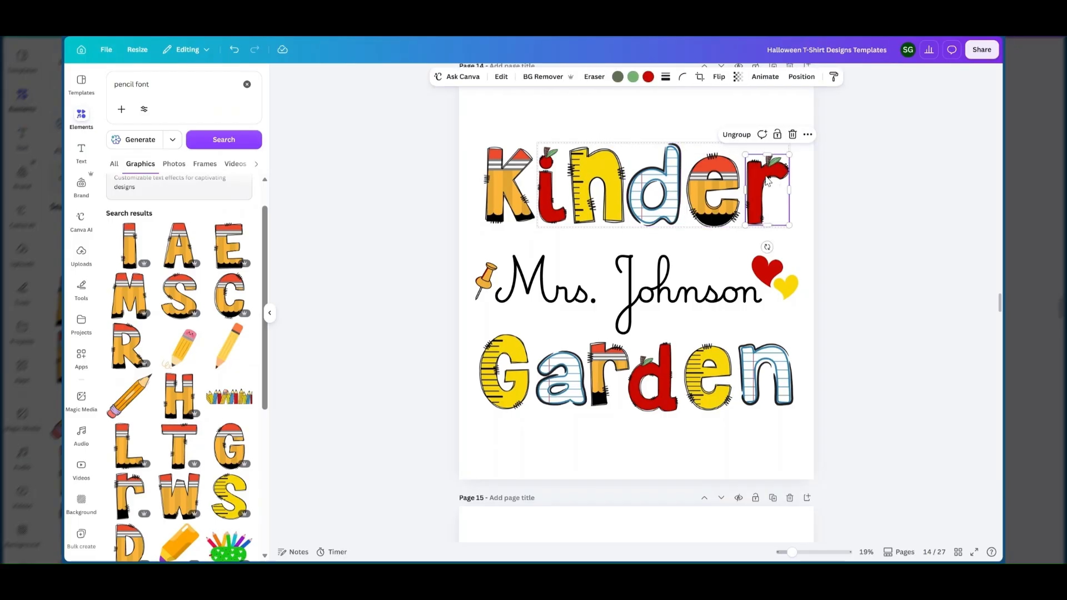
left_click(567, 131)
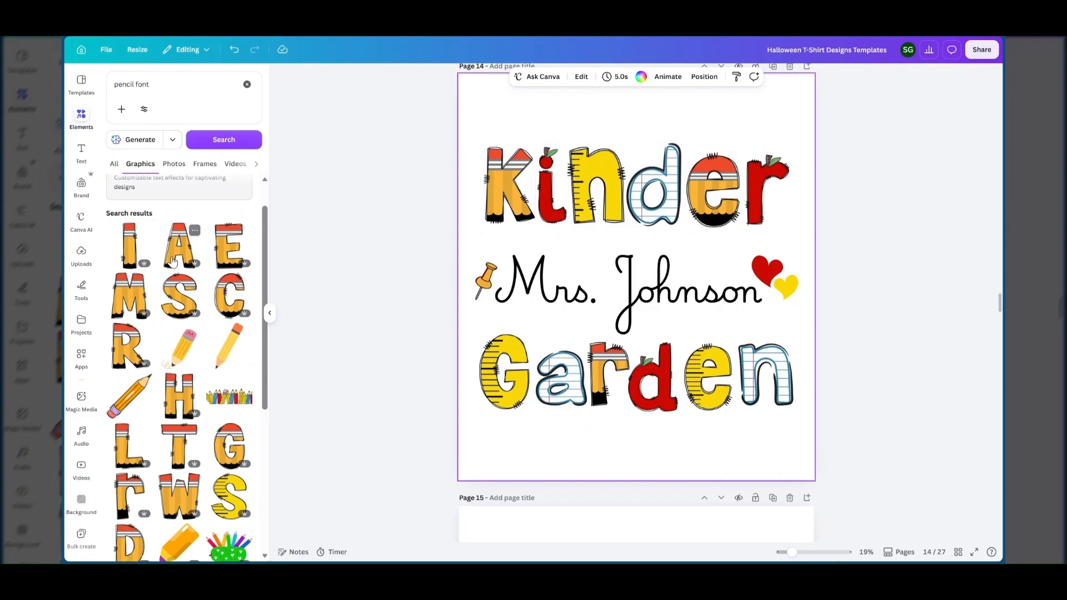
Step: Check the title, creator and keywords of the yellow ruler letter S in the graphics results
scroll(181, 324, "down", 3)
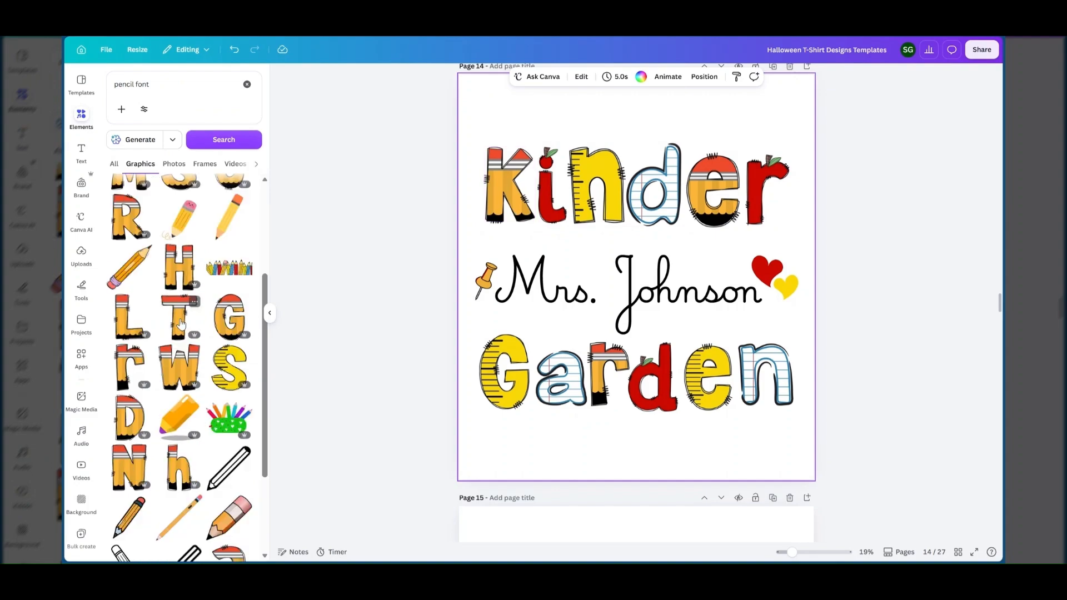
left_click(245, 354)
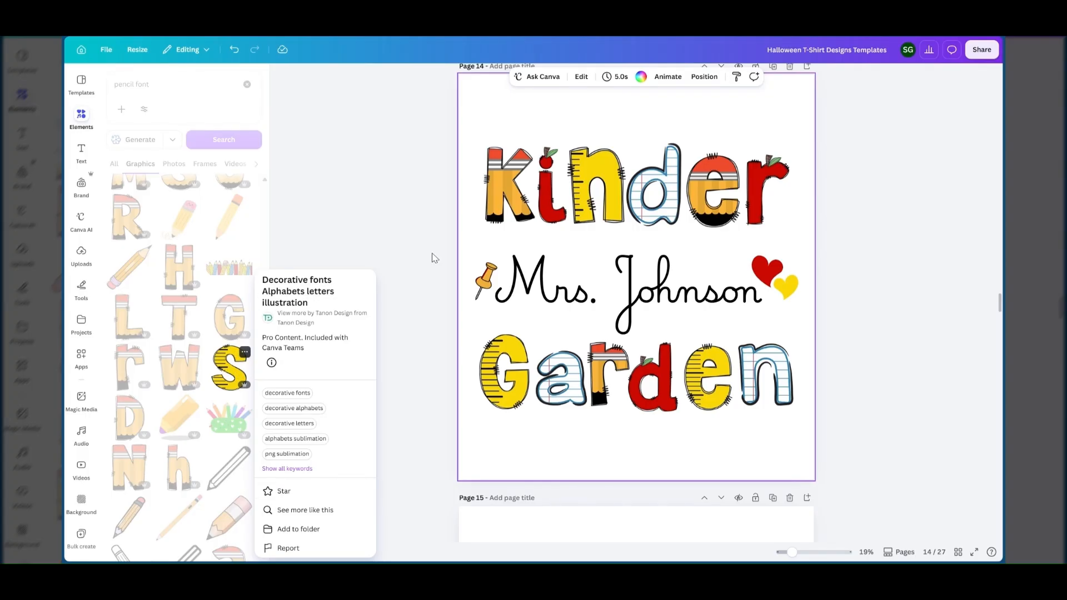
left_click(575, 119)
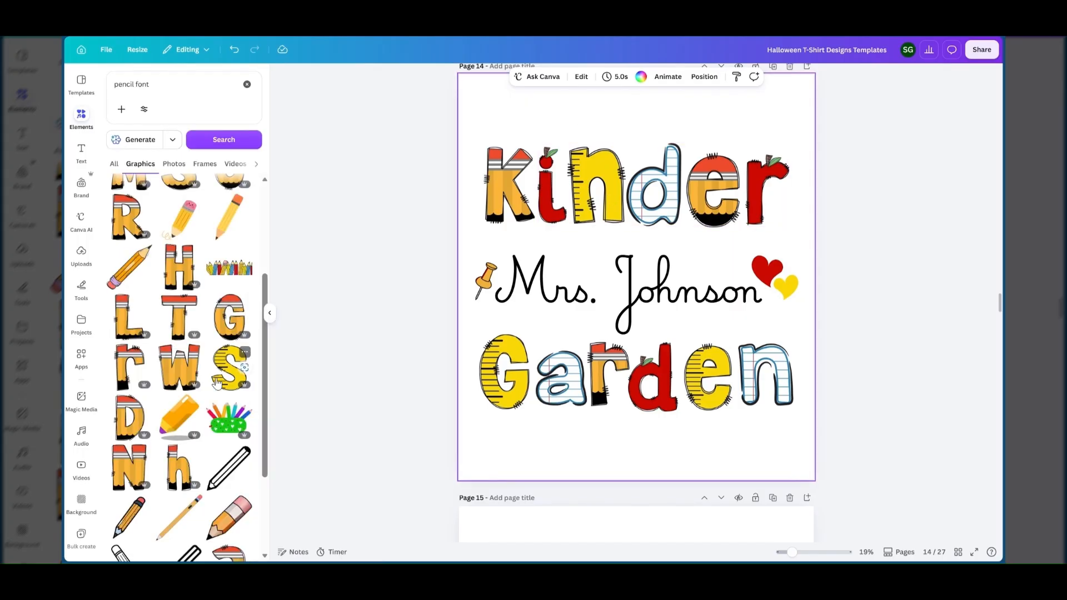
Step: Add the yellow ruler capital A from further down the graphics results to page 14
scroll(216, 384, "down", 1)
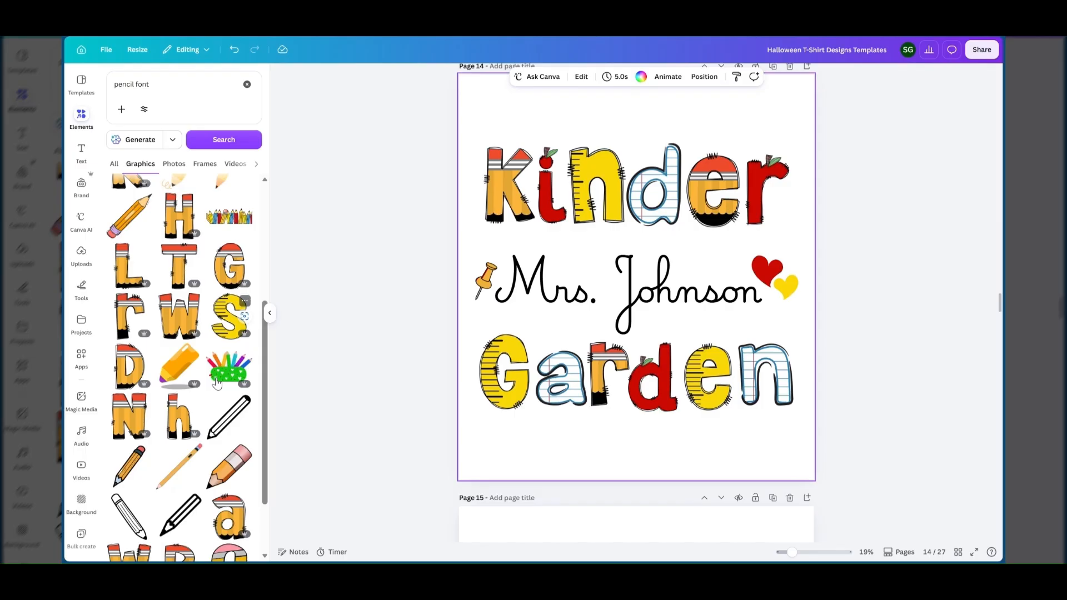
scroll(217, 382, "down", 3)
scroll(204, 486, "down", 2)
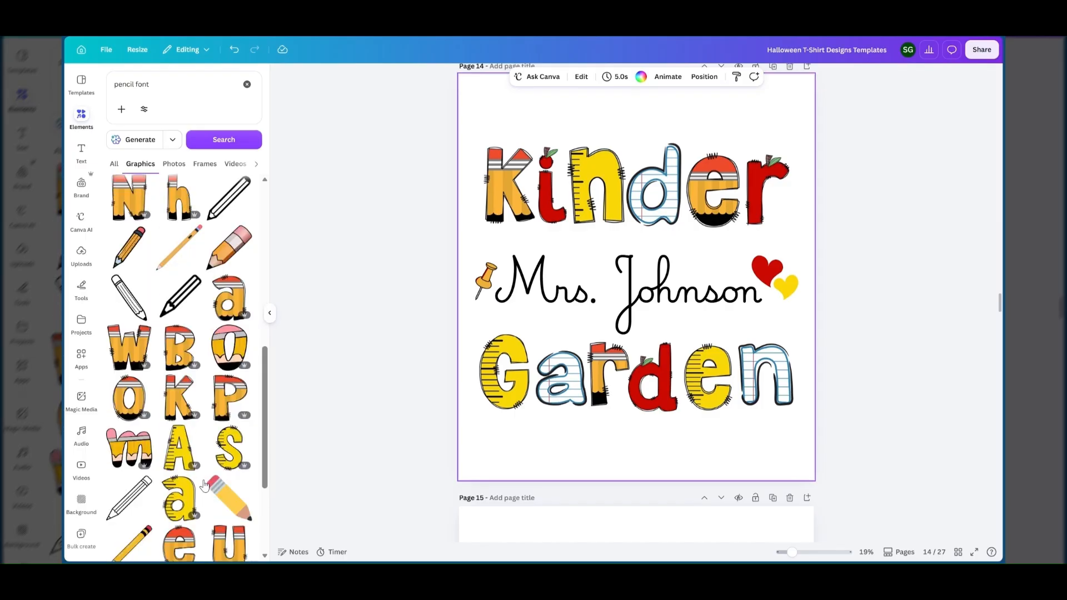
scroll(177, 453, "down", 2)
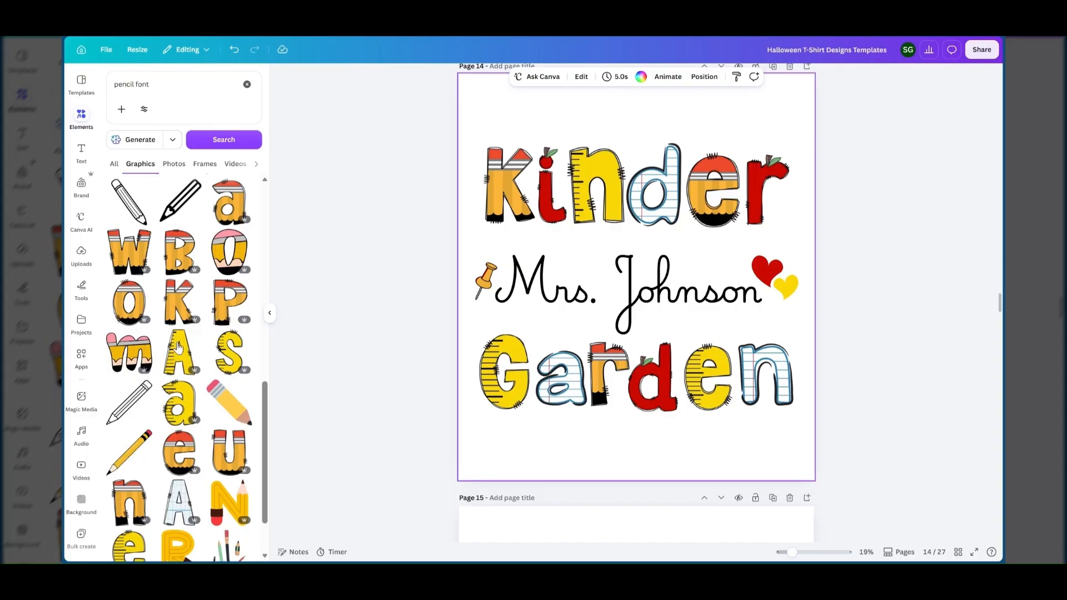
left_click(189, 371)
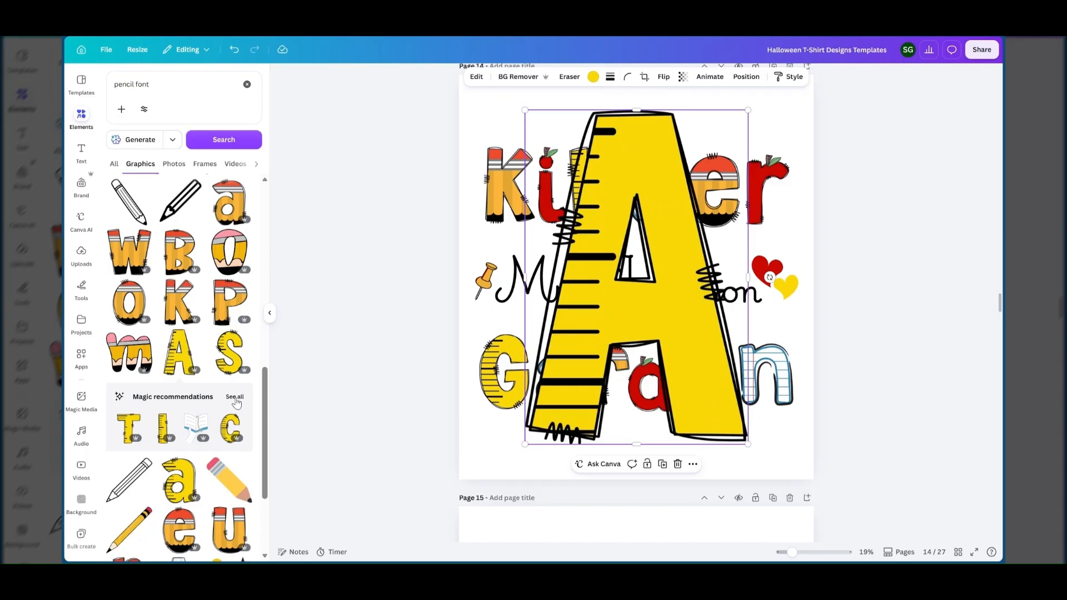
Step: Look through all the magic recommendations for the ruler A, return to the search results, and delete the A from page 14
left_click(234, 398)
scroll(219, 399, "down", 5)
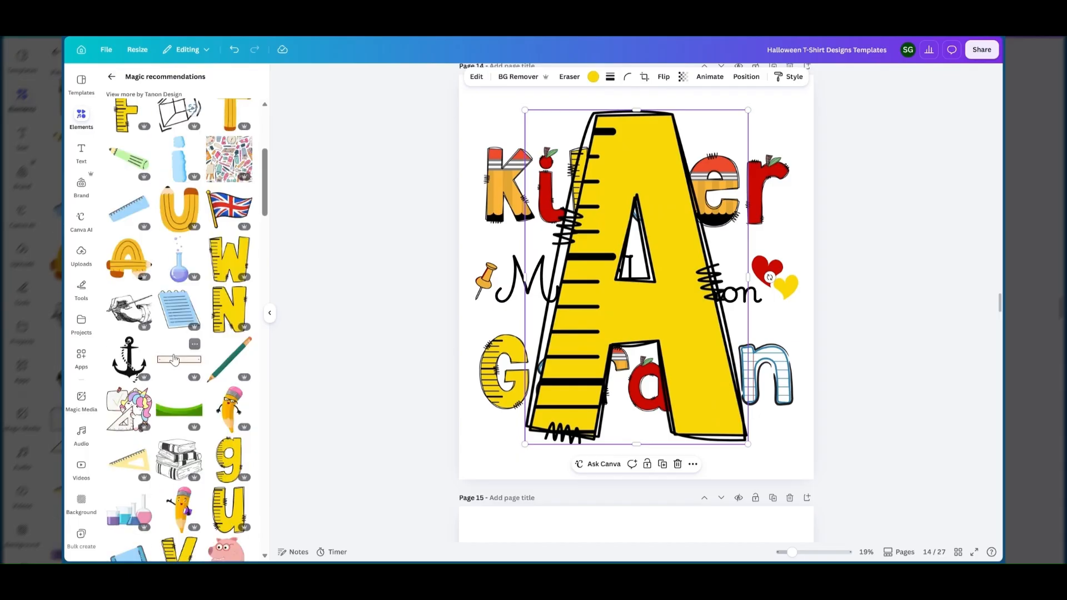
scroll(175, 359, "down", 4)
scroll(121, 402, "down", 4)
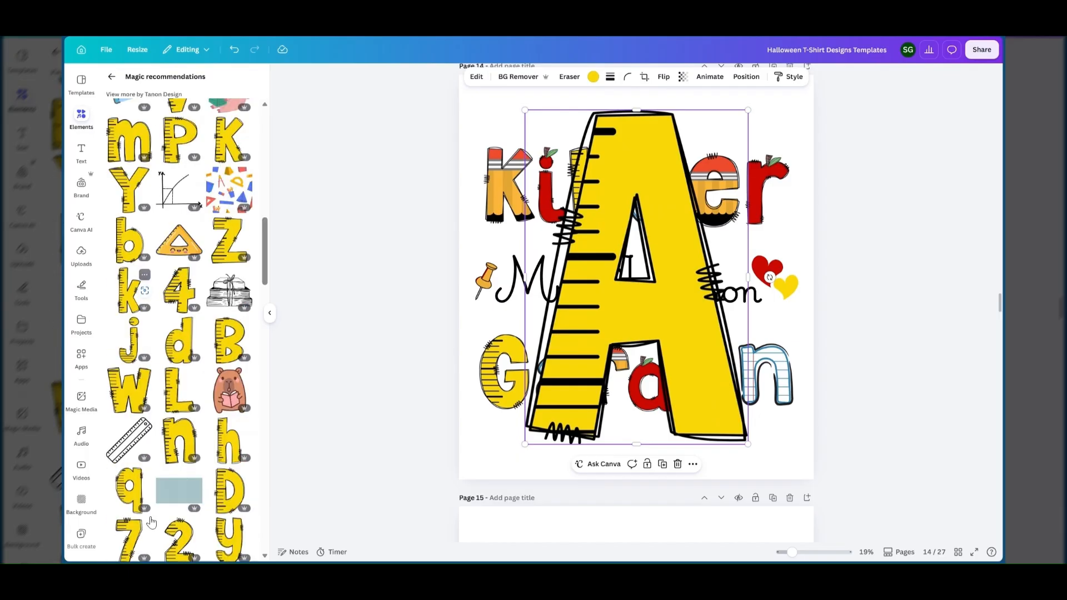
scroll(151, 523, "up", 7)
left_click(112, 76)
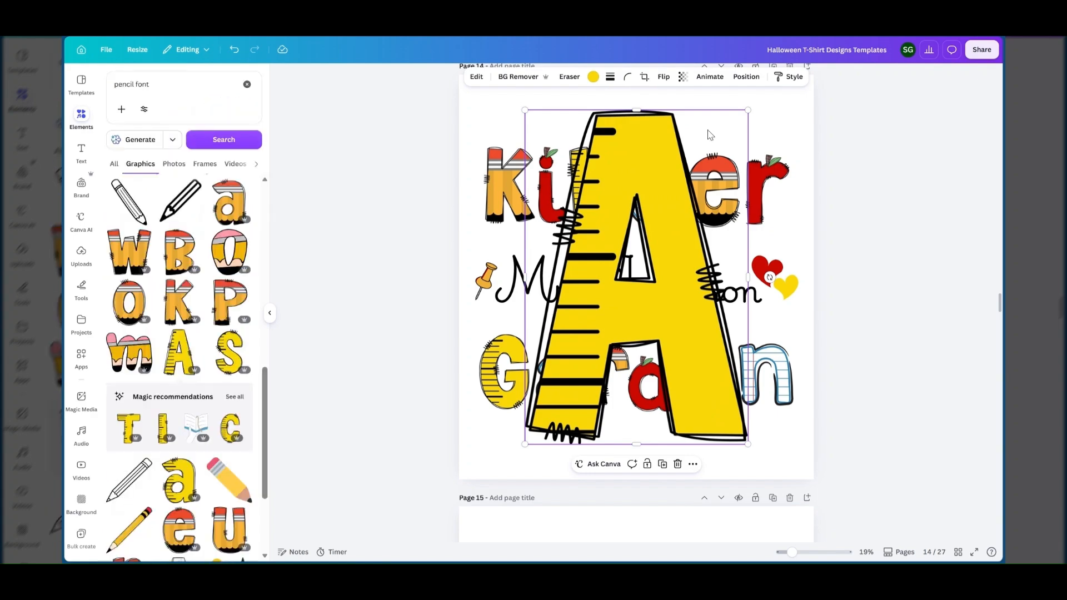
left_click(679, 464)
Step: Open the info of the notebook-paper letter d in "Kinder" and examine its title, creator and keywords
scroll(774, 182, "down", 1)
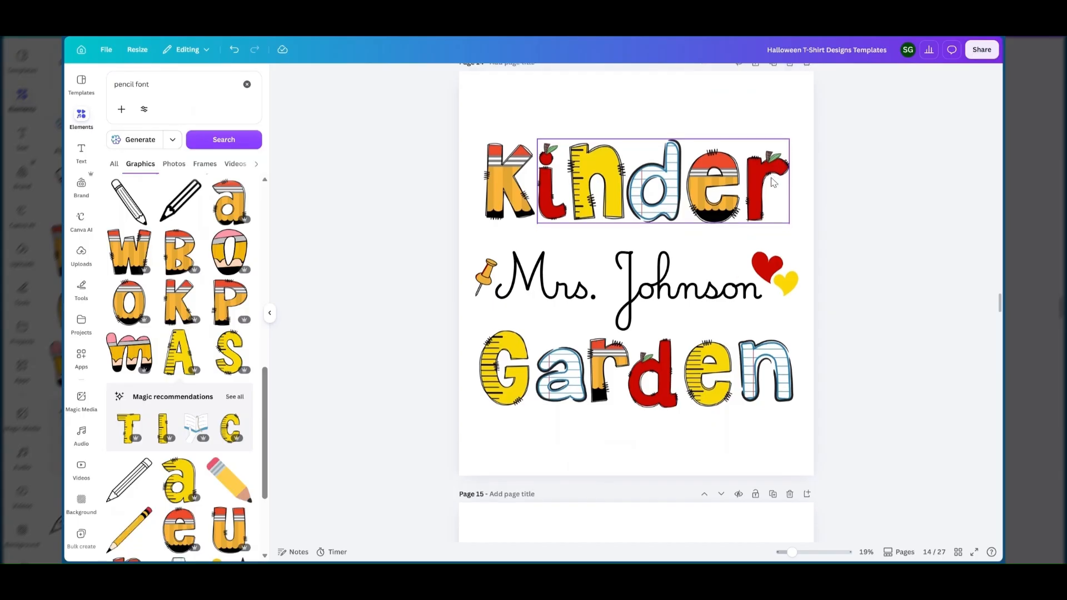
left_click(659, 183)
left_click(659, 183)
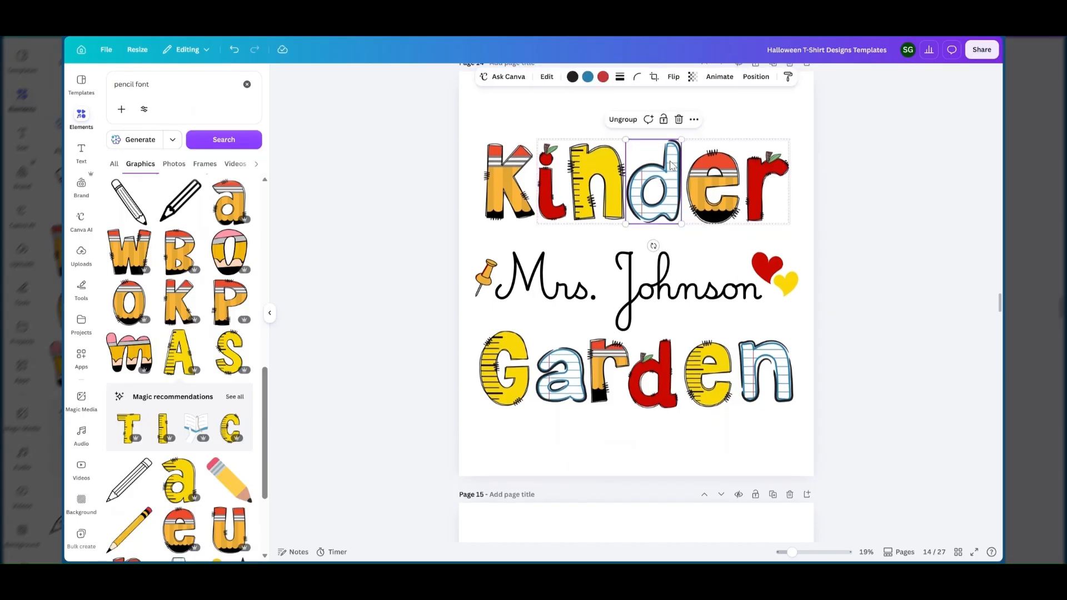
left_click(693, 120)
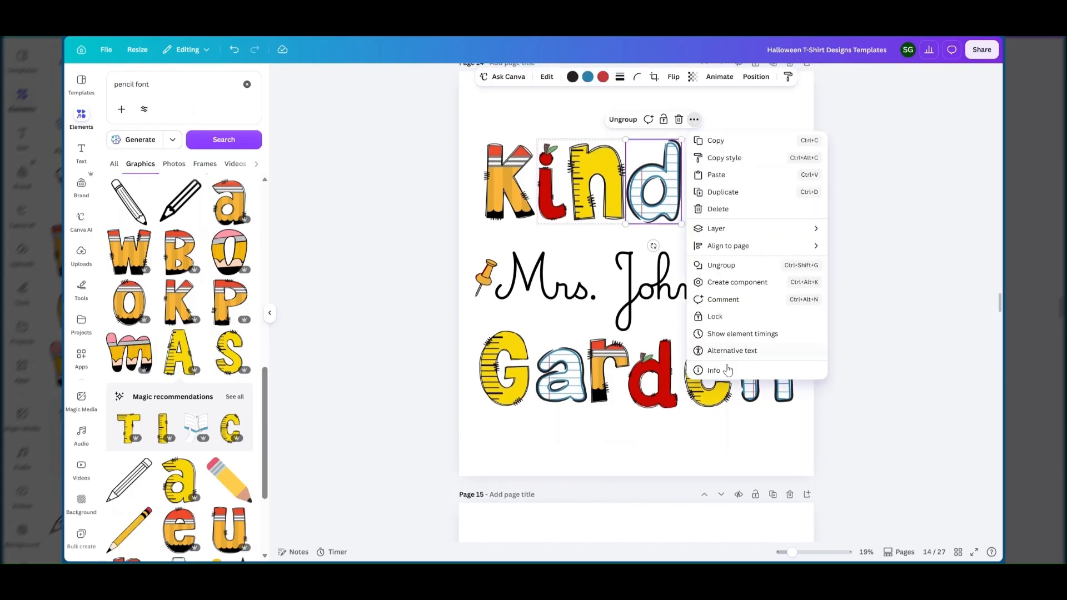
left_click(728, 371)
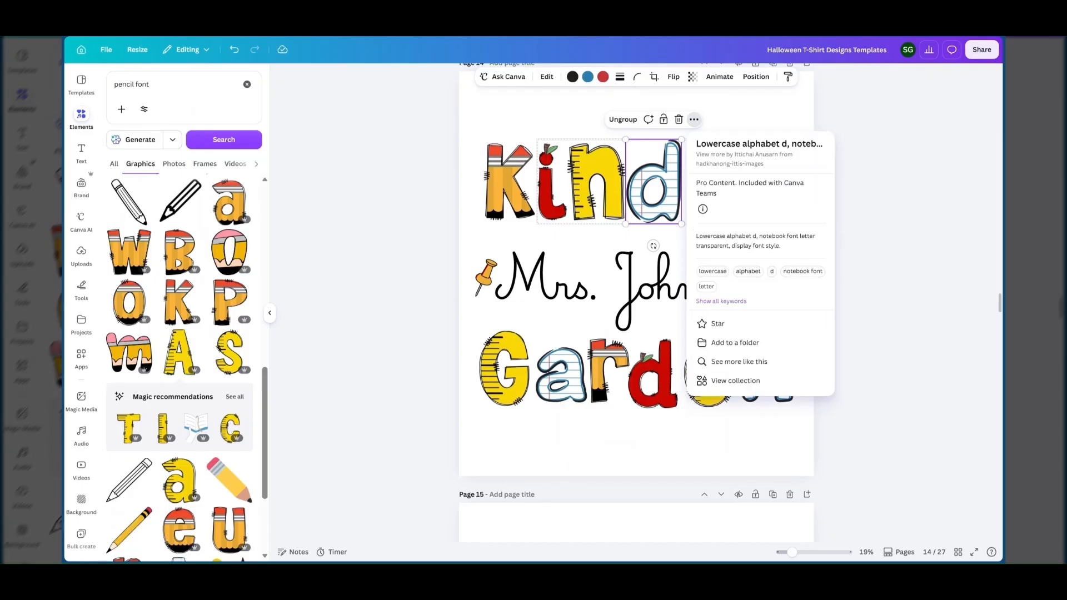
left_click_drag(696, 144, 831, 145)
scroll(183, 417, "down", 3)
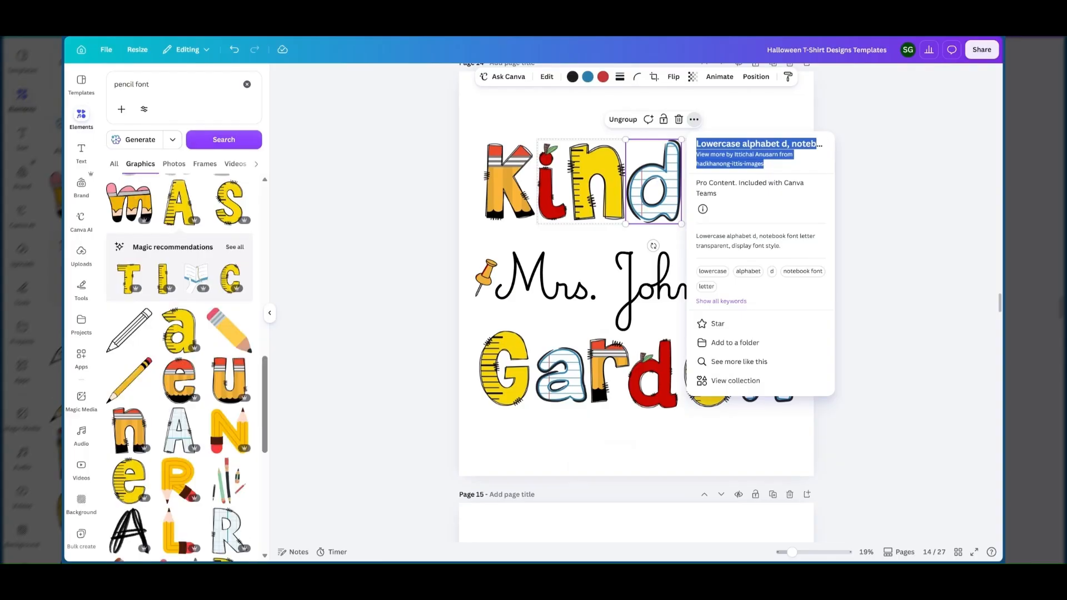
Step: Search the graphics for "notebook letter font" and look through the notebook-paper letters in the results
double_click(123, 84)
key("BackSpace")
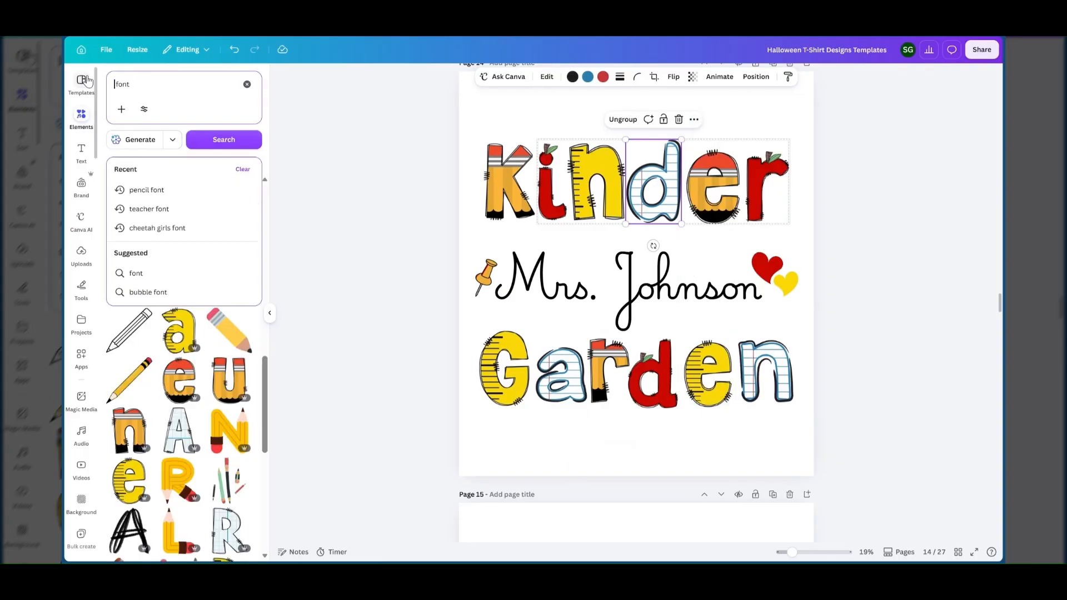
type("noteboo")
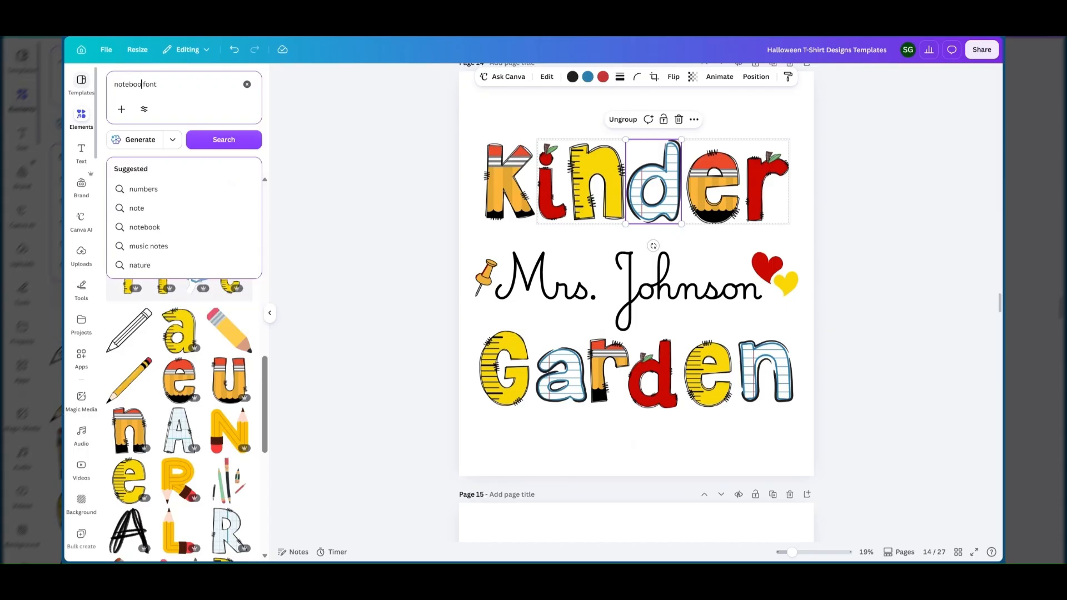
type("k llett")
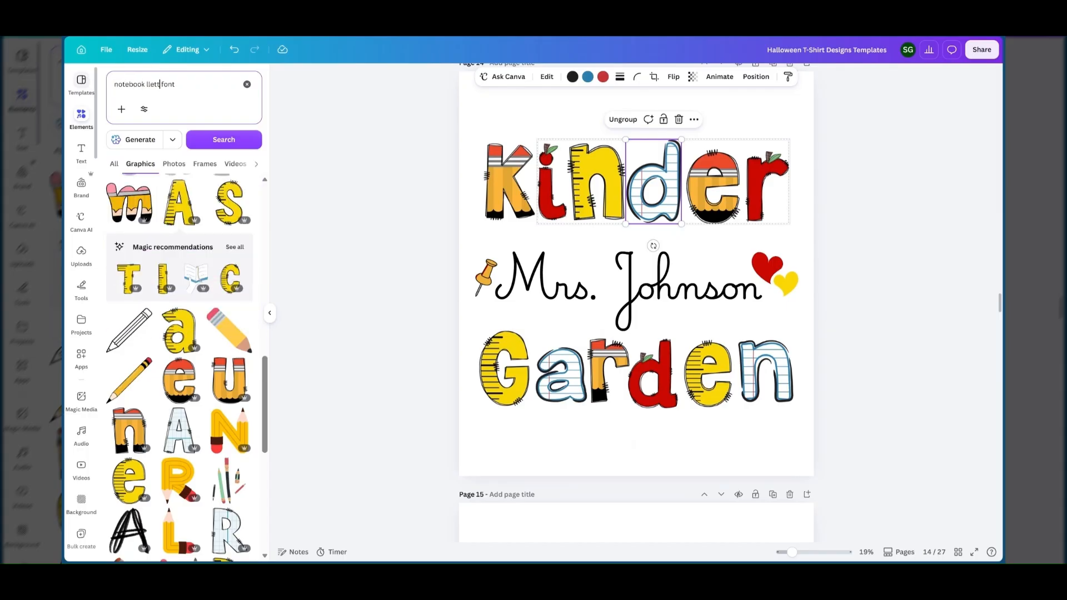
type("er")
key("BackSpace")
key("BackSpace")
key("BackSpace")
key("BackSpace")
key("BackSpace")
type("etter")
key("Return")
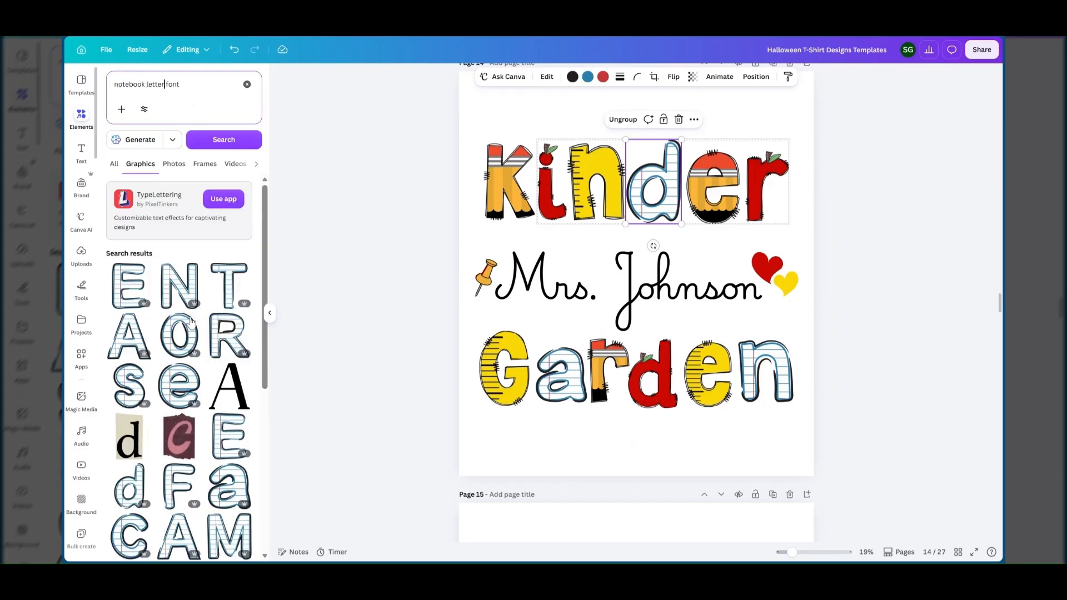
scroll(160, 364, "down", 3)
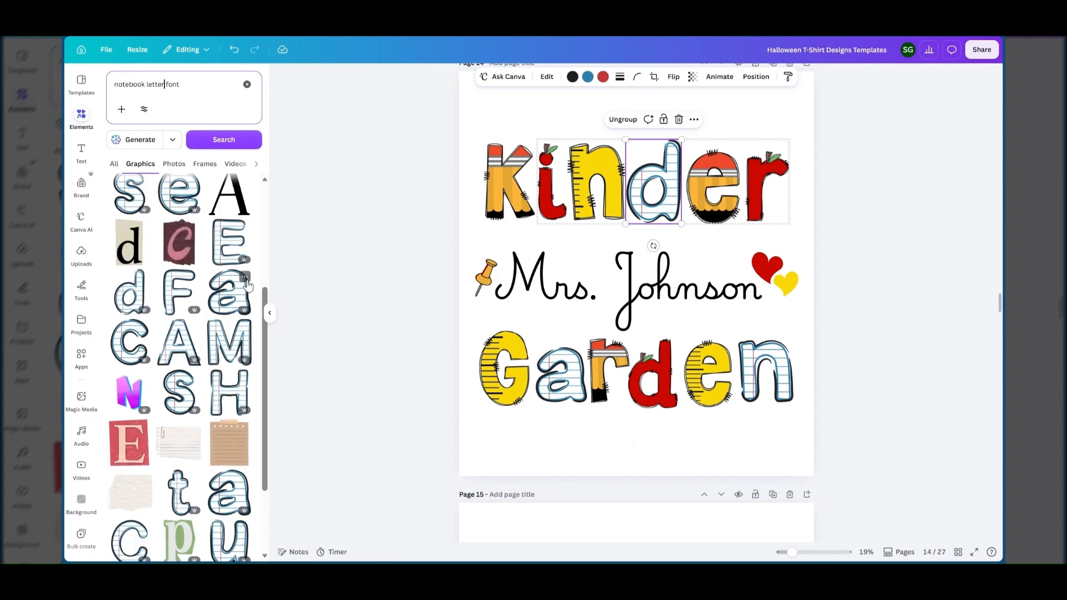
left_click(743, 116)
left_click(510, 177)
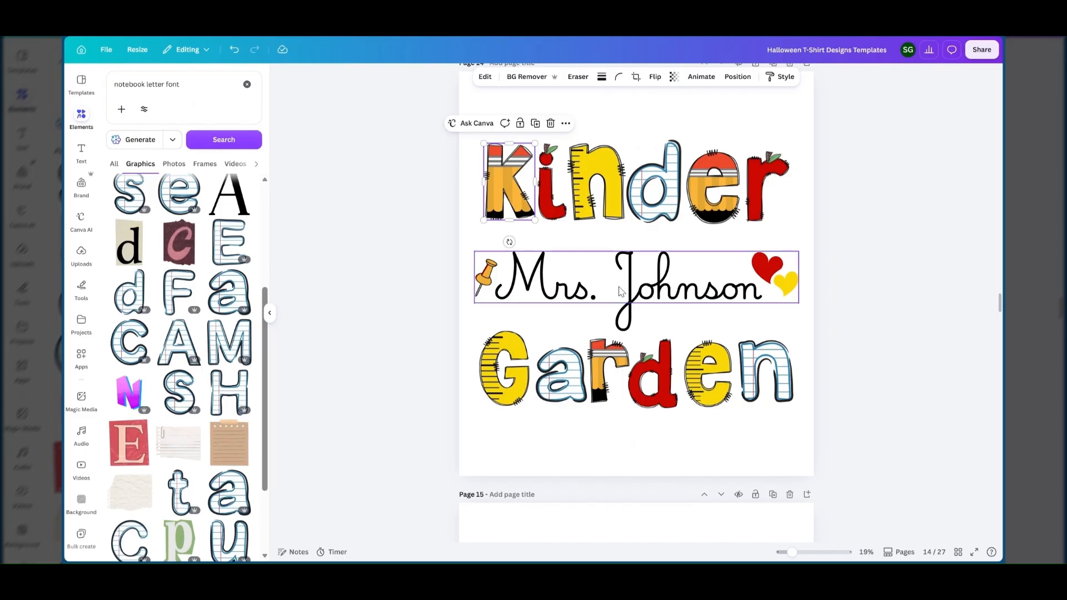
left_click(530, 309)
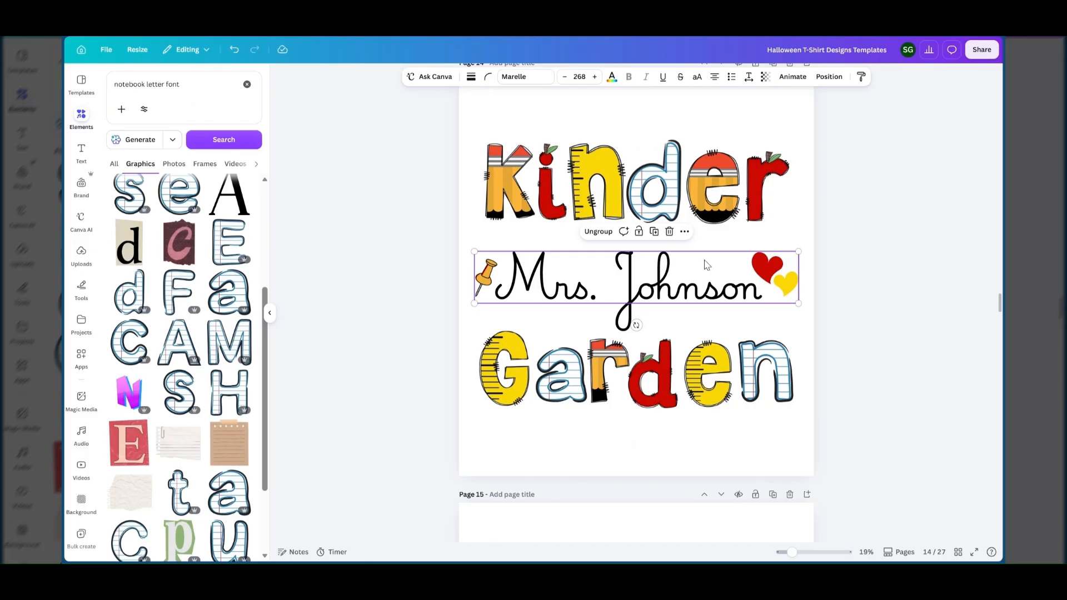
left_click(693, 119)
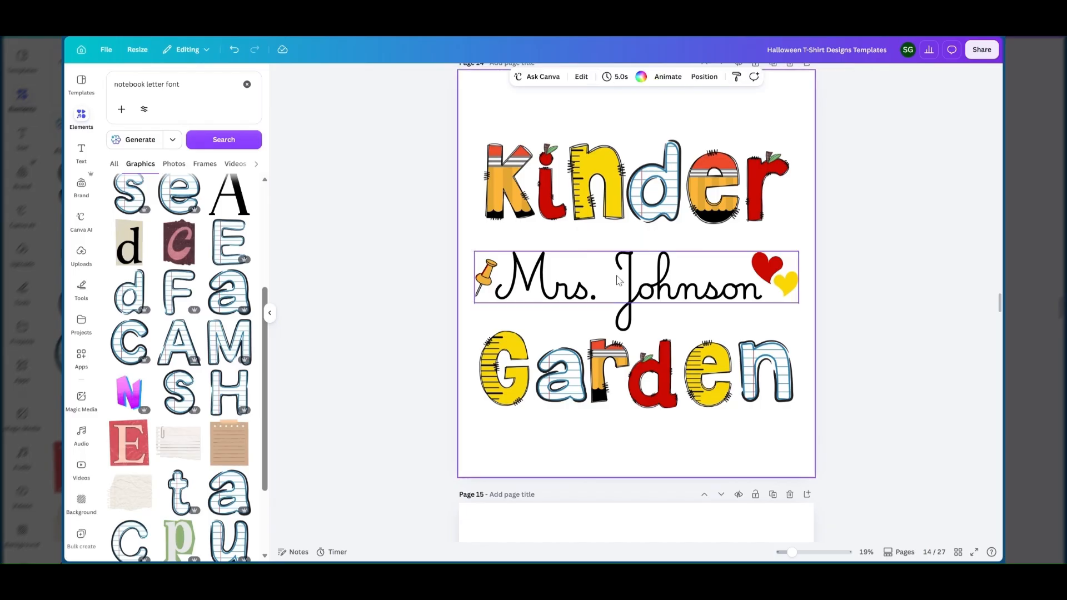
left_click(619, 281)
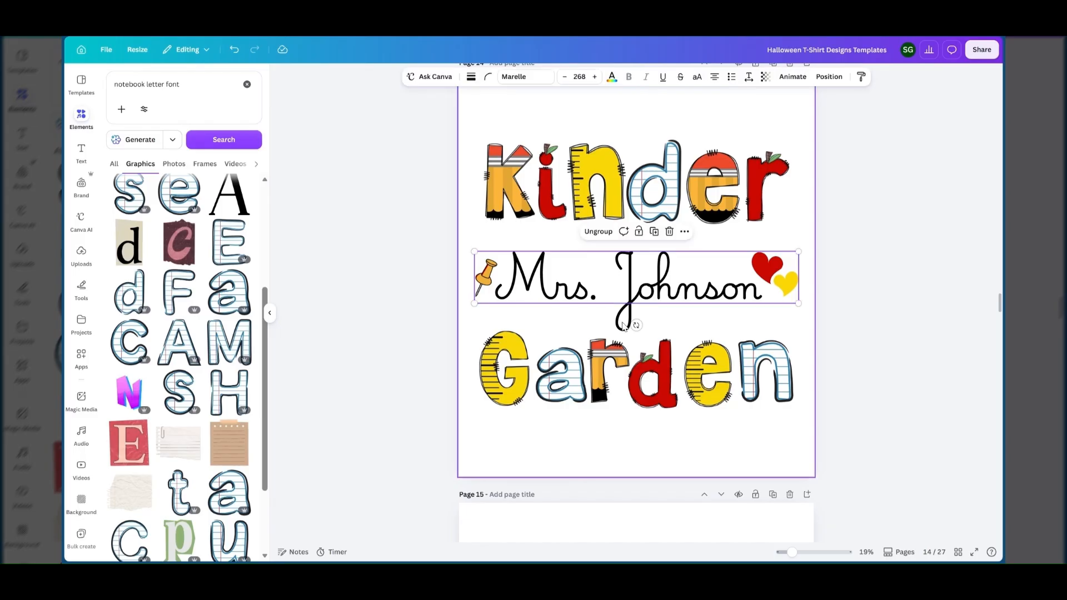
left_click(508, 365)
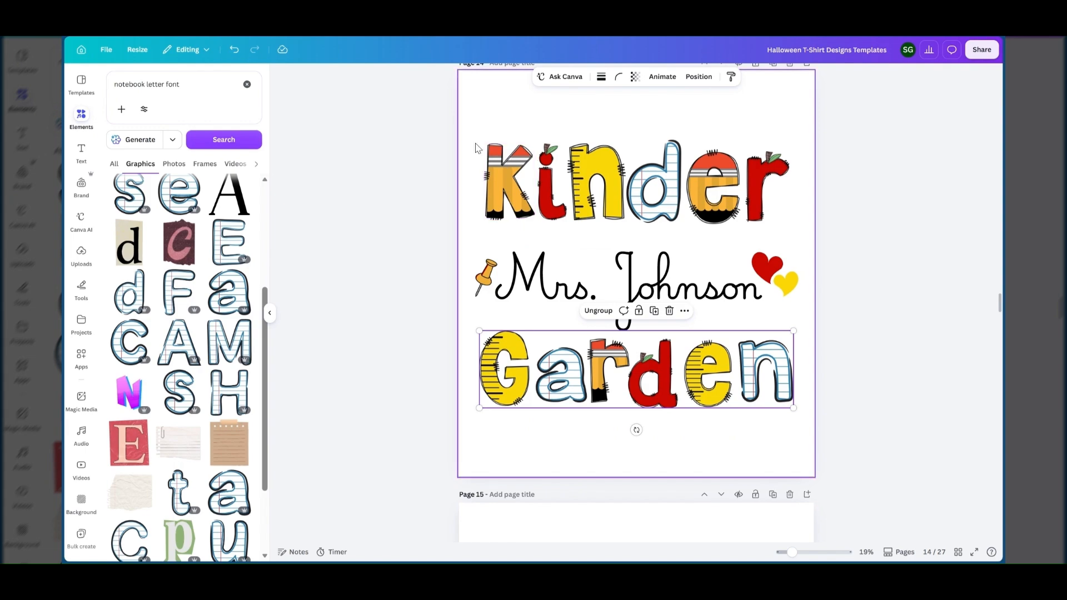
Step: Group all the letters of "Kinder" on page 14 and nudge the whole word slightly to the right
left_click_drag(476, 149, 838, 200)
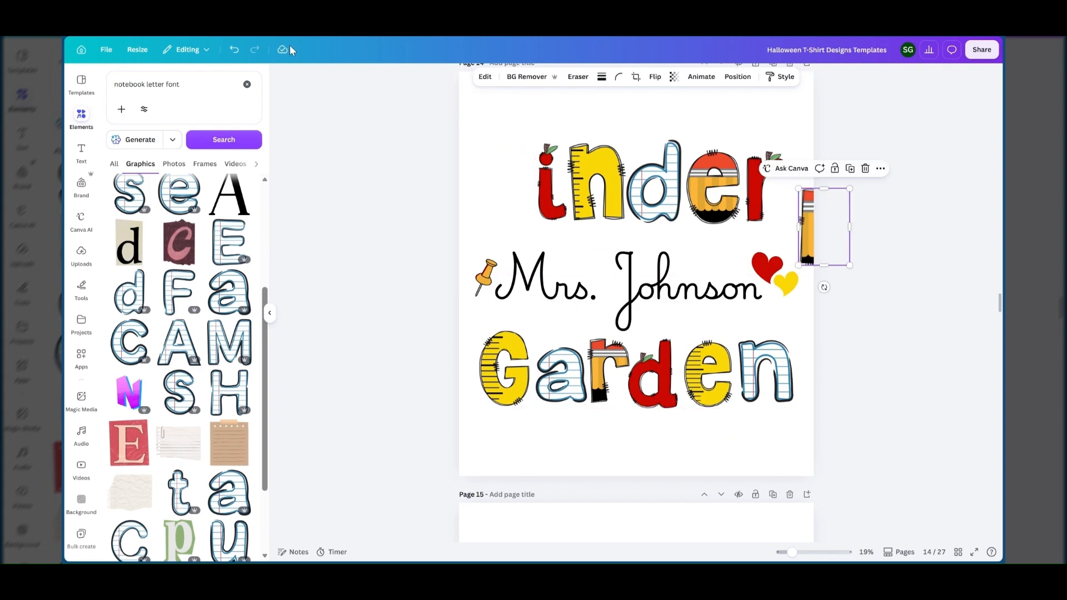
left_click(234, 50)
left_click_drag(463, 149, 815, 204)
left_click(612, 120)
mouse_move(677, 192)
left_mouse_down()
mouse_move(704, 191)
mouse_move(683, 191)
left_mouse_up()
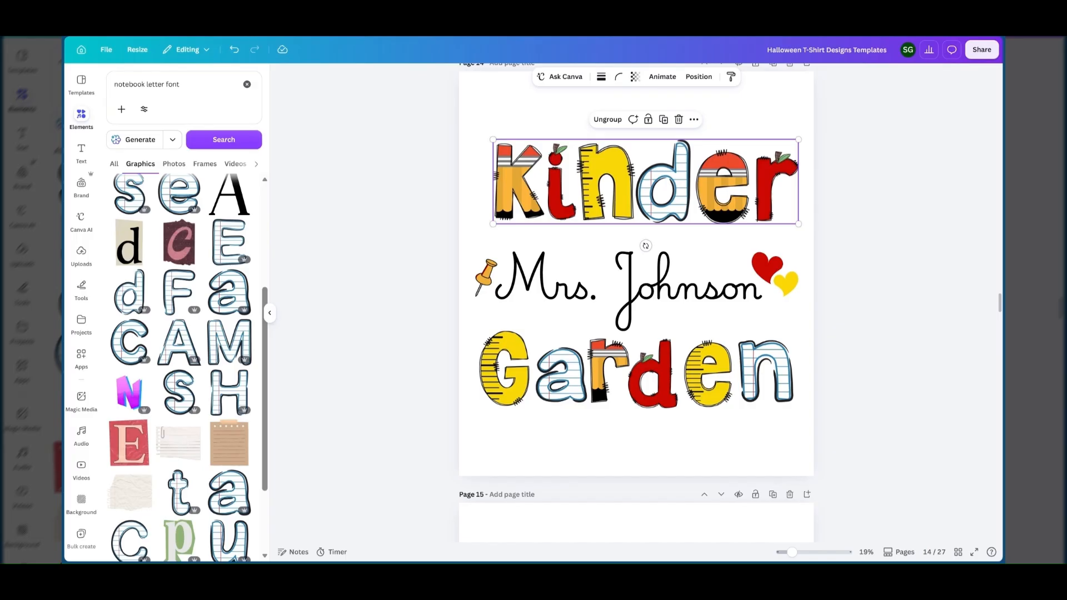
Step: View the download settings for a PNG with transparent background and the page selection choices, and leave without downloading
left_click(982, 50)
left_click(830, 279)
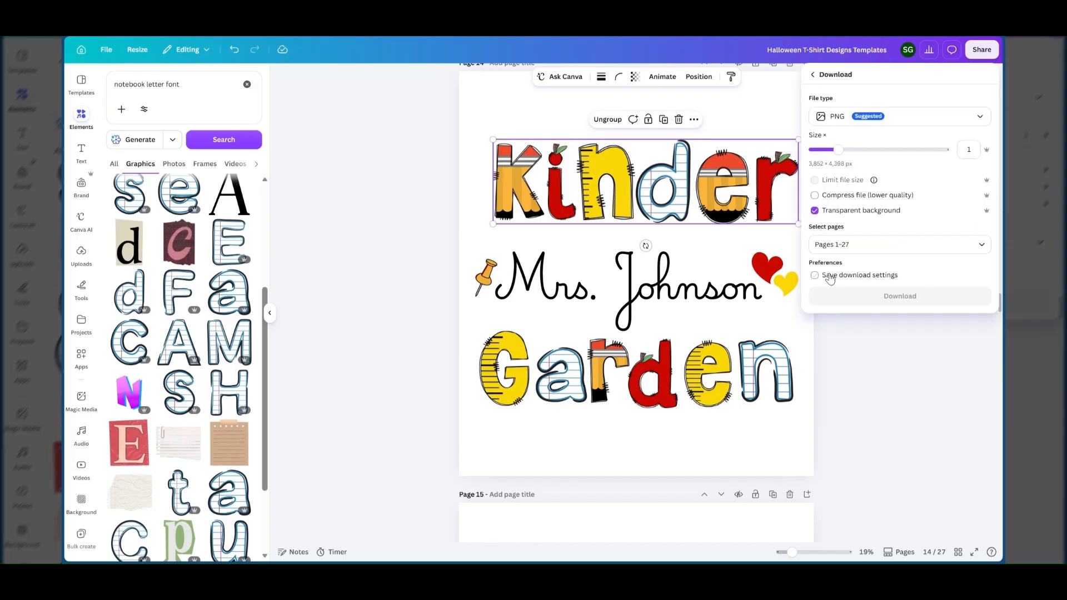
left_click(862, 245)
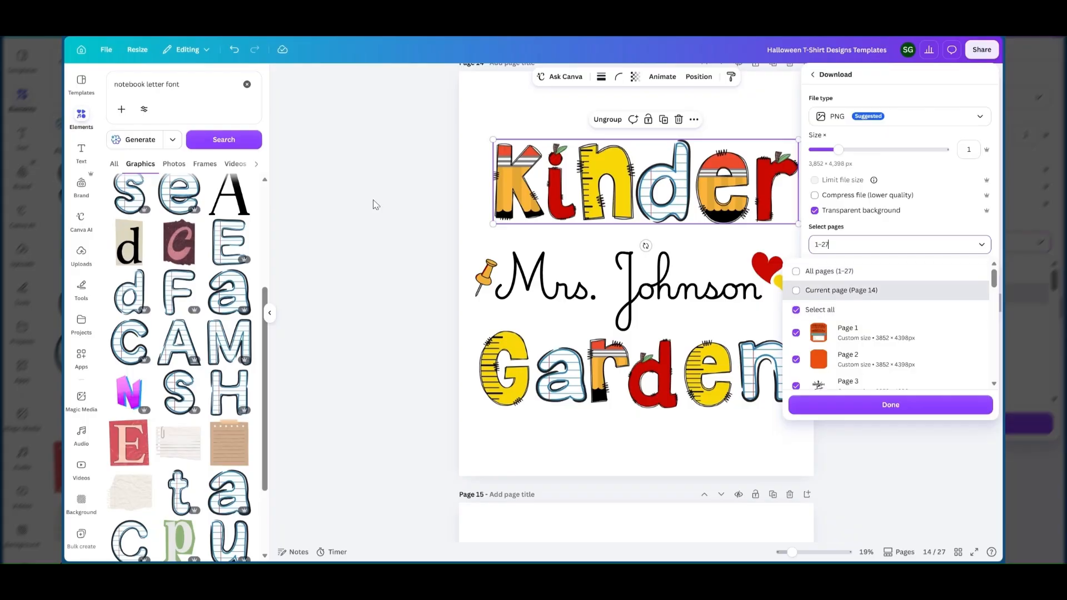
left_click(532, 182)
key("Escape")
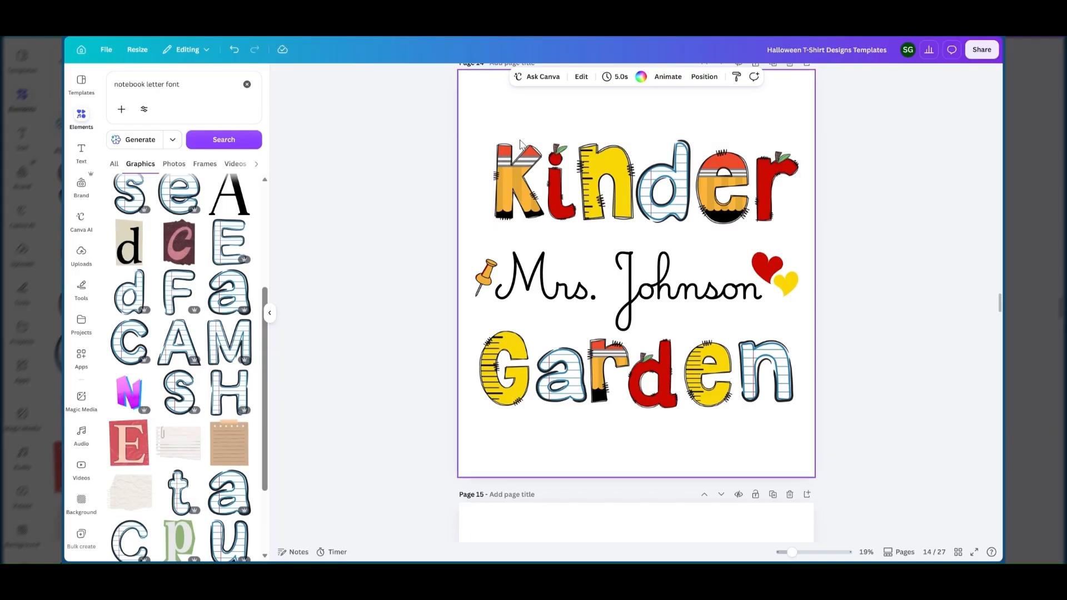
Step: Move the grouped "Kinder" slightly to the left above the teacher name line on page 14 and deselect it
left_click_drag(616, 179, 609, 174)
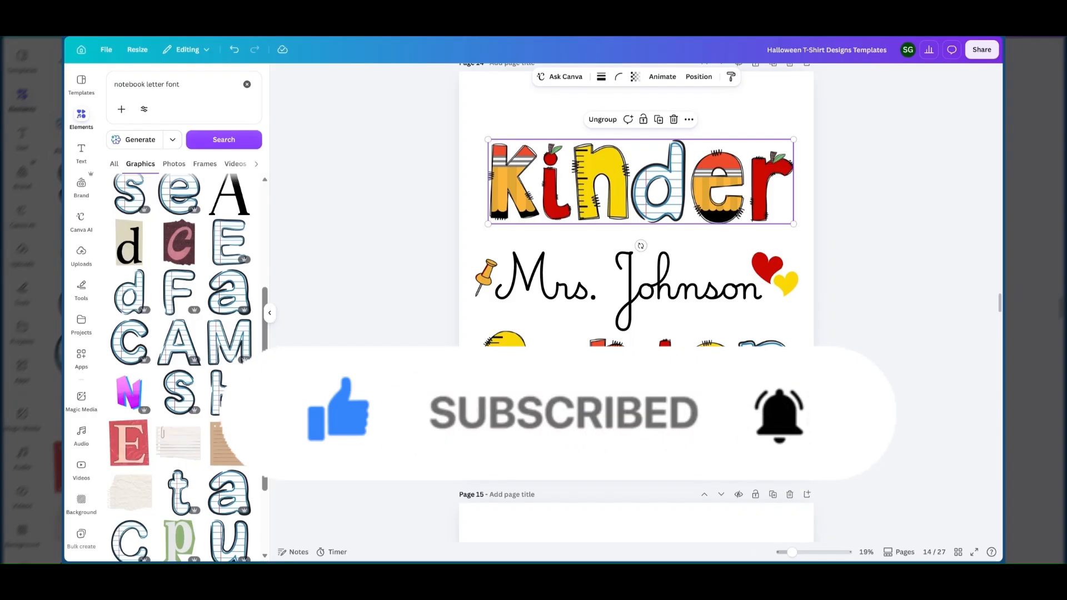
scroll(564, 312, "up", 4)
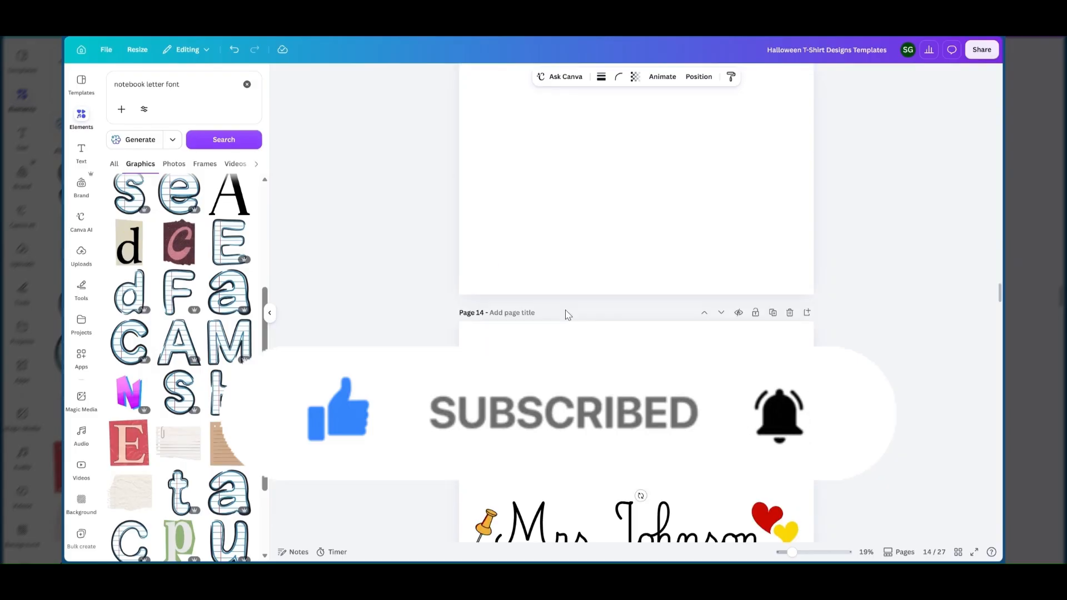
scroll(567, 315, "down", 4)
scroll(567, 315, "up", 1)
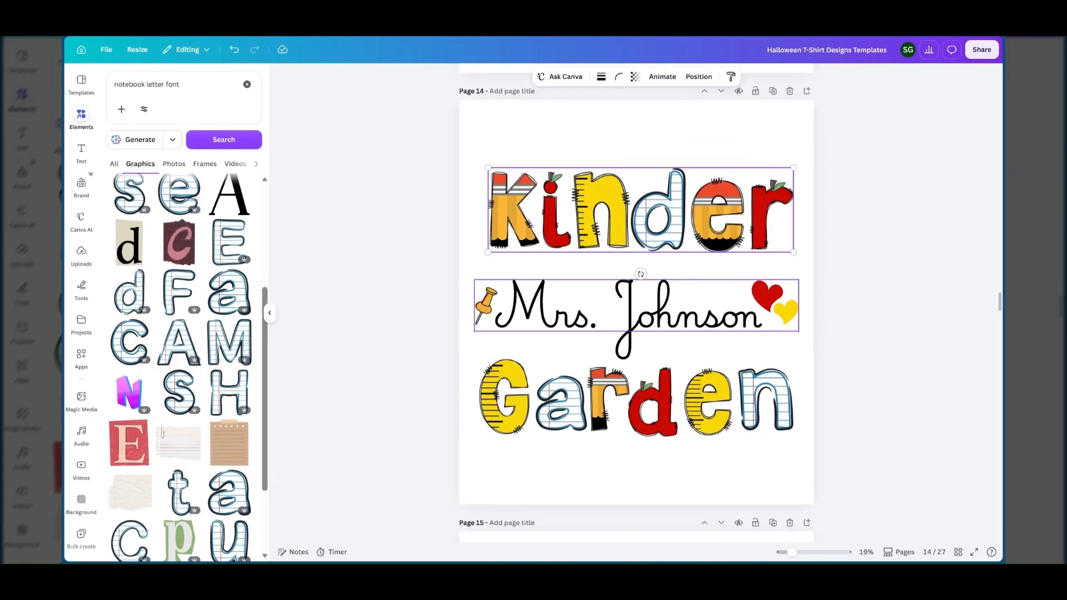
scroll(636, 311, "up", 2)
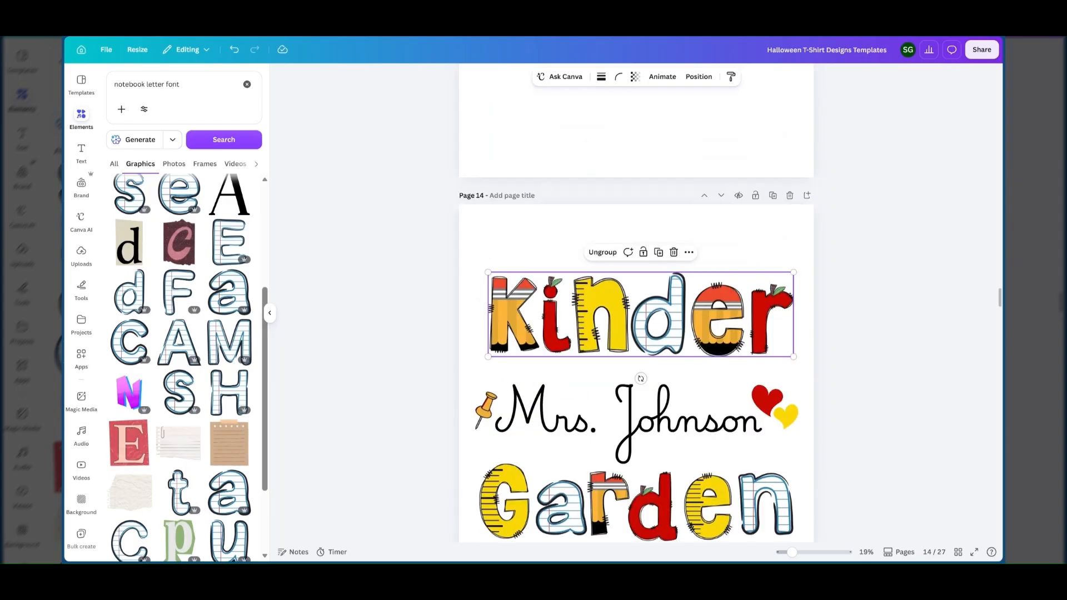
scroll(598, 511, "down", 2)
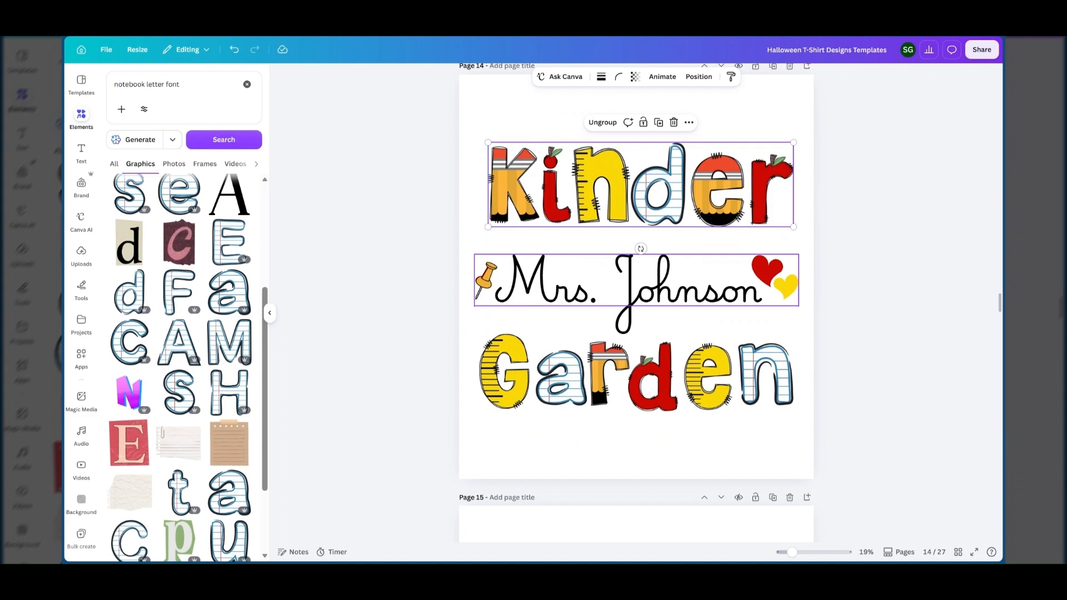
left_click_drag(680, 214, 676, 209)
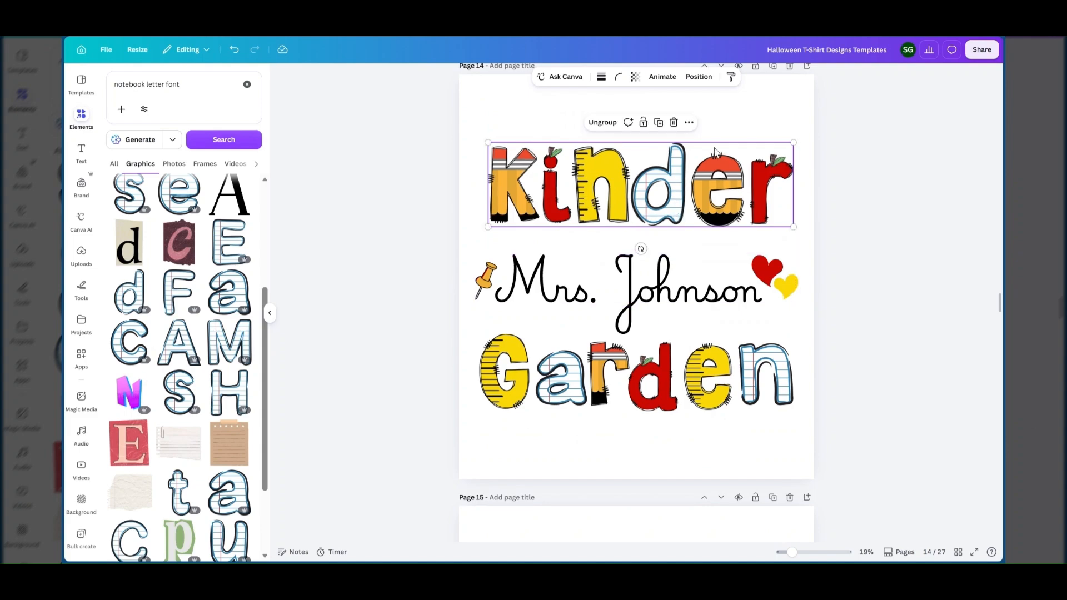
left_click(745, 118)
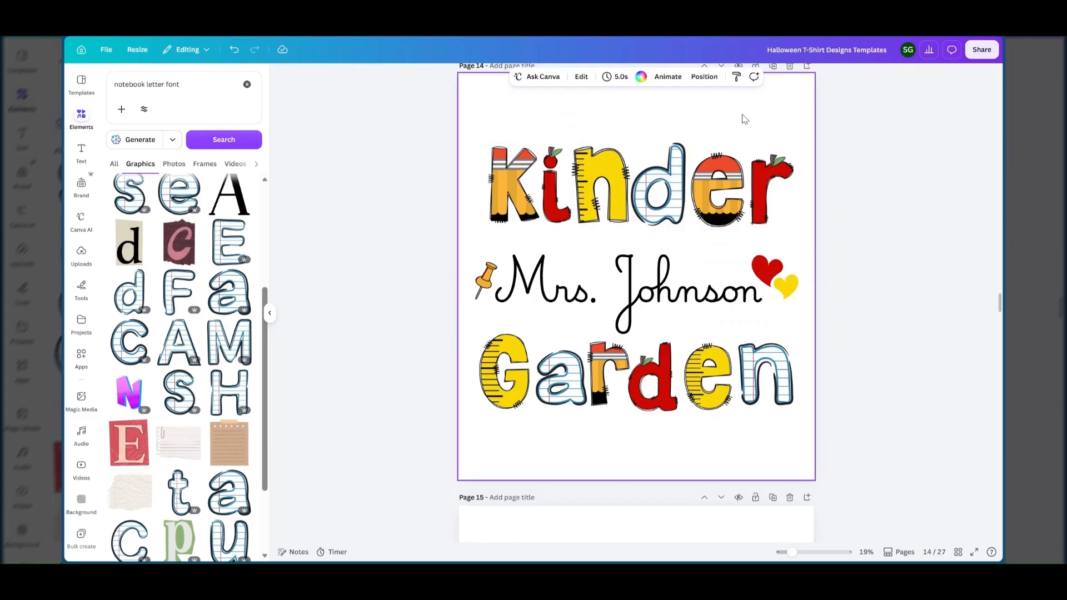